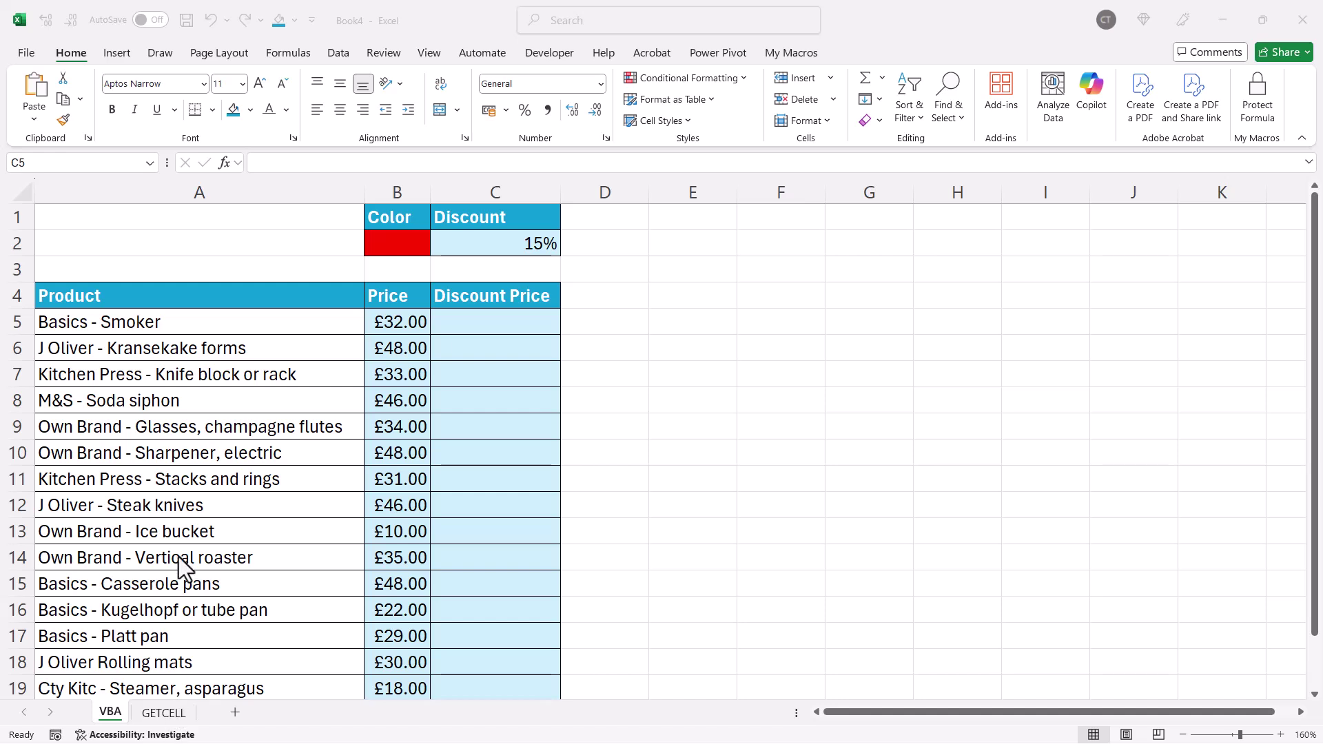
Open the VBA sheet's code, maximize the VBA editor, and insert a new Module1 into Book4
{"action": "right_click", "coordinate": [110, 714]}
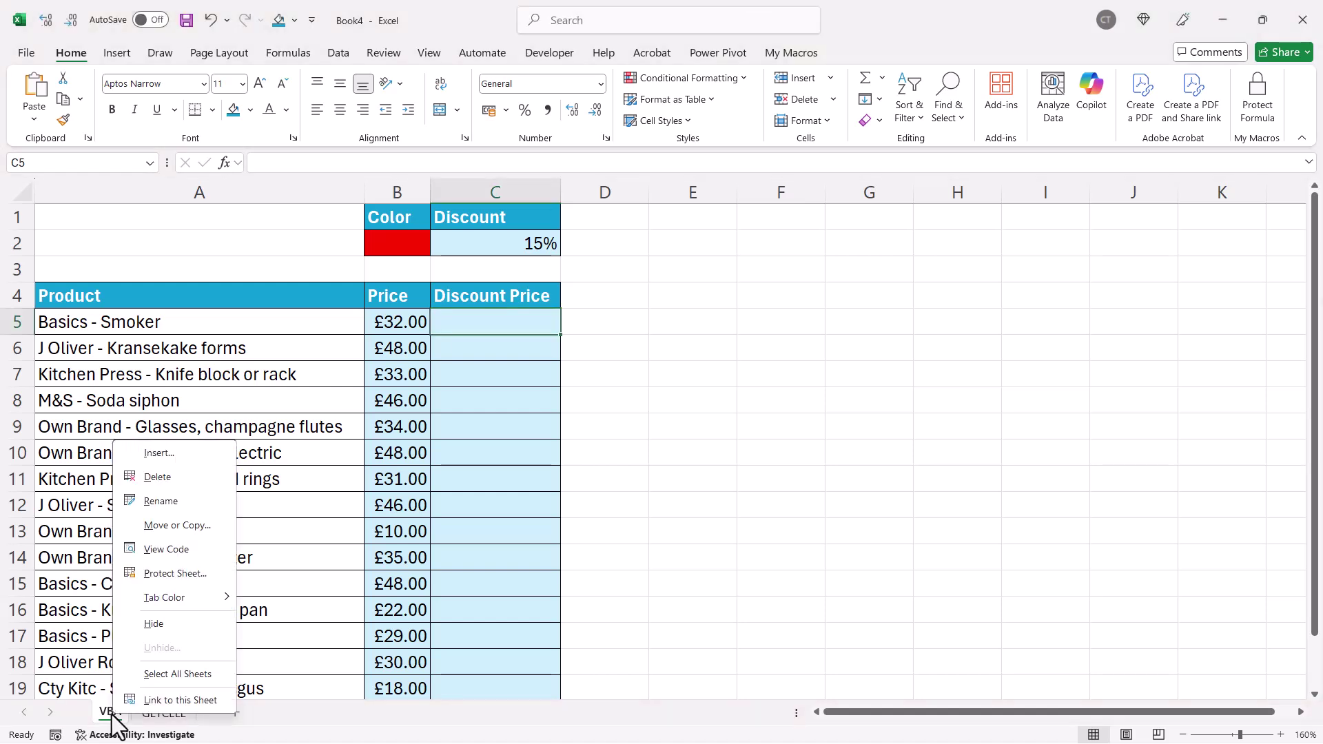
{"action": "left_click", "coordinate": [153, 550]}
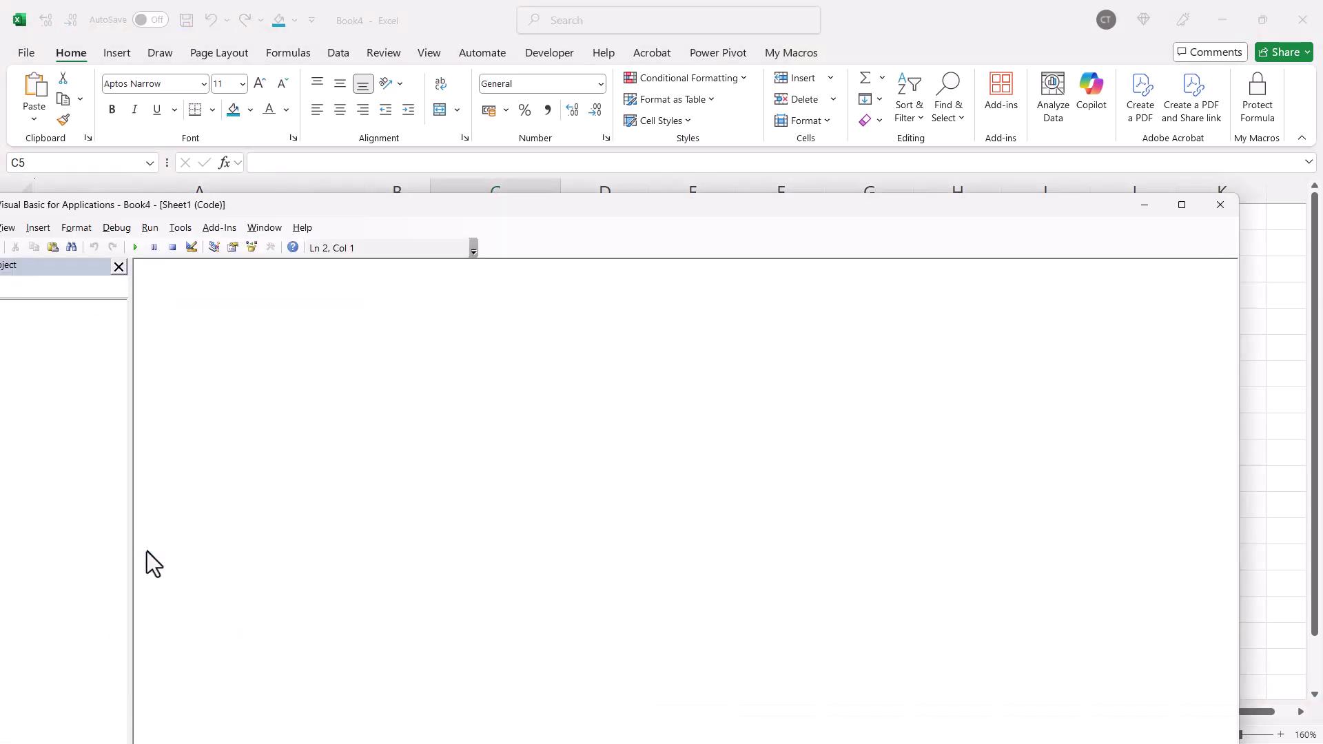
{"action": "left_click", "coordinate": [1182, 204]}
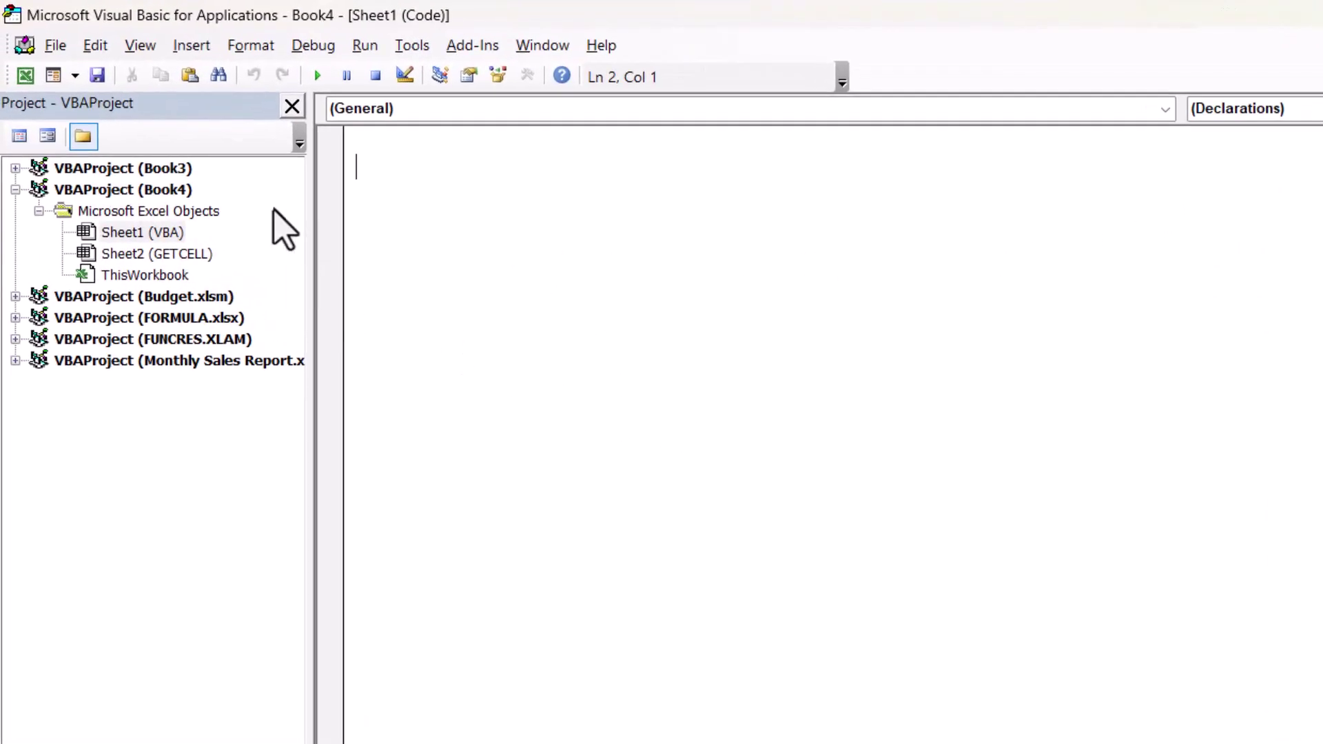
{"action": "left_click", "coordinate": [198, 47]}
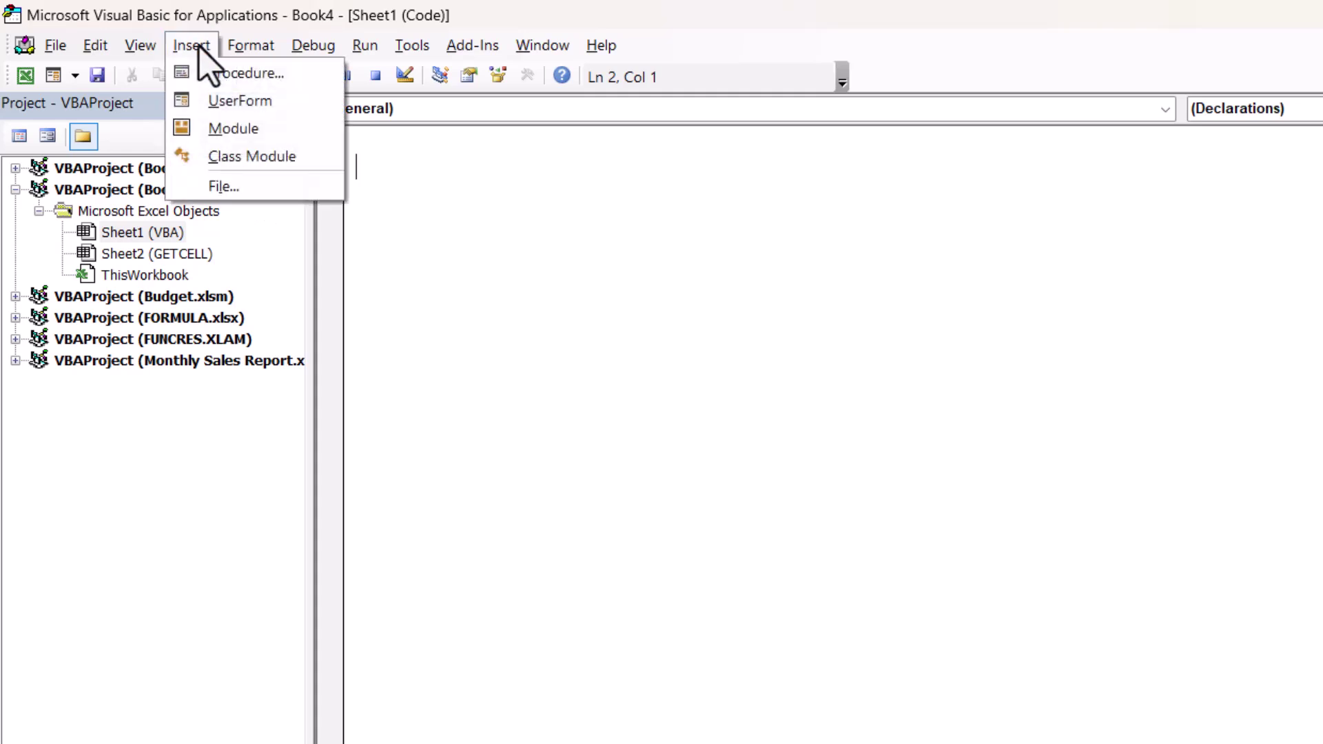
{"action": "left_click", "coordinate": [219, 144]}
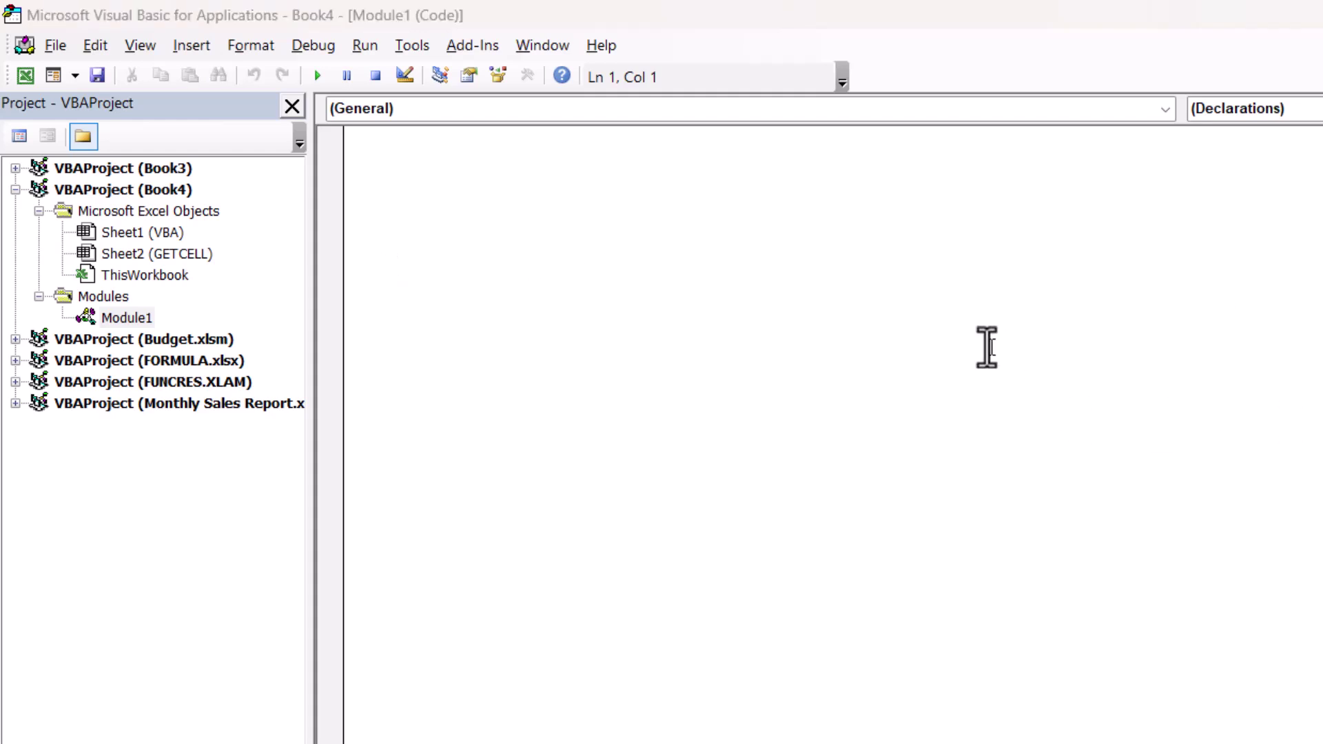
Paste a GetCellColor(rng As Range) function returning rng.Interior.ColorIndex into Module1
{"action": "left_click", "coordinate": [390, 156]}
{"action": "type", "text": "Function GetCellColor(rng As Range) As Long     GetCellColor = rng.Interior.ColorIndex End Function"}
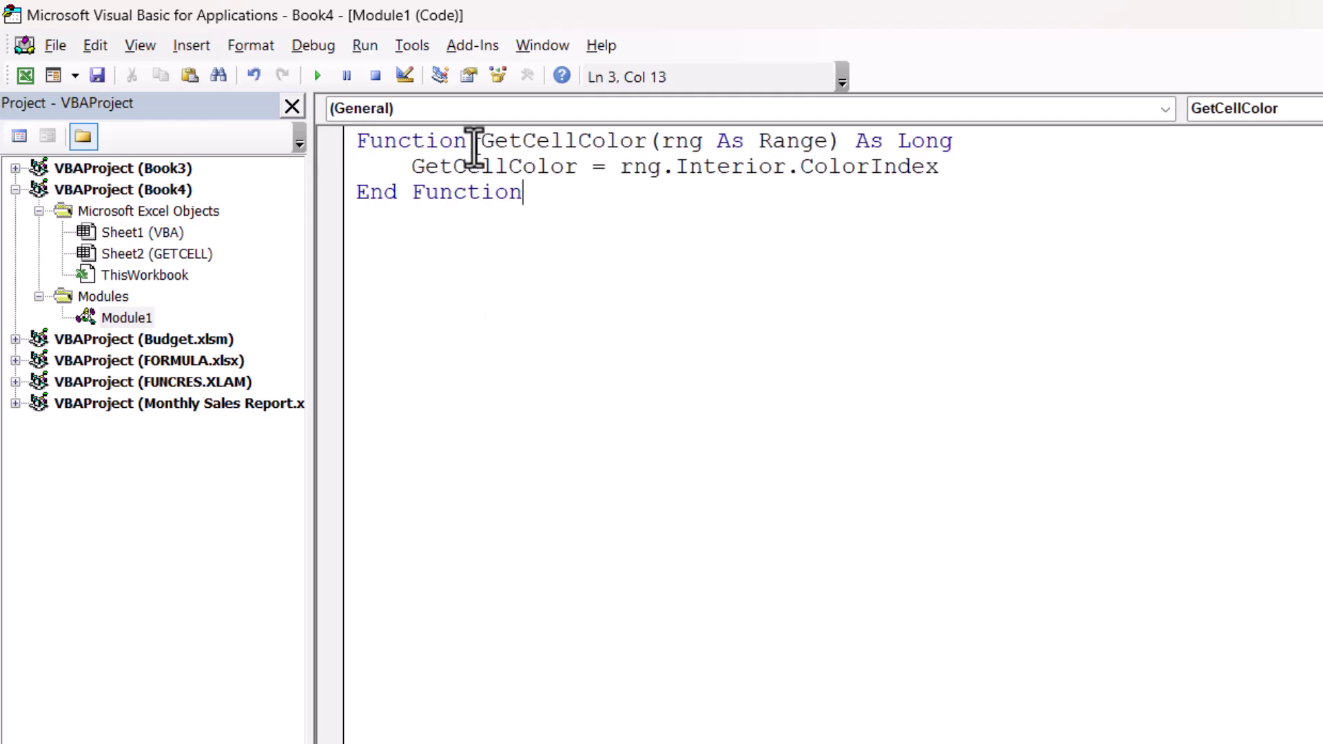
{"action": "left_click_drag", "start_coordinate": [482, 141], "coordinate": [646, 141]}
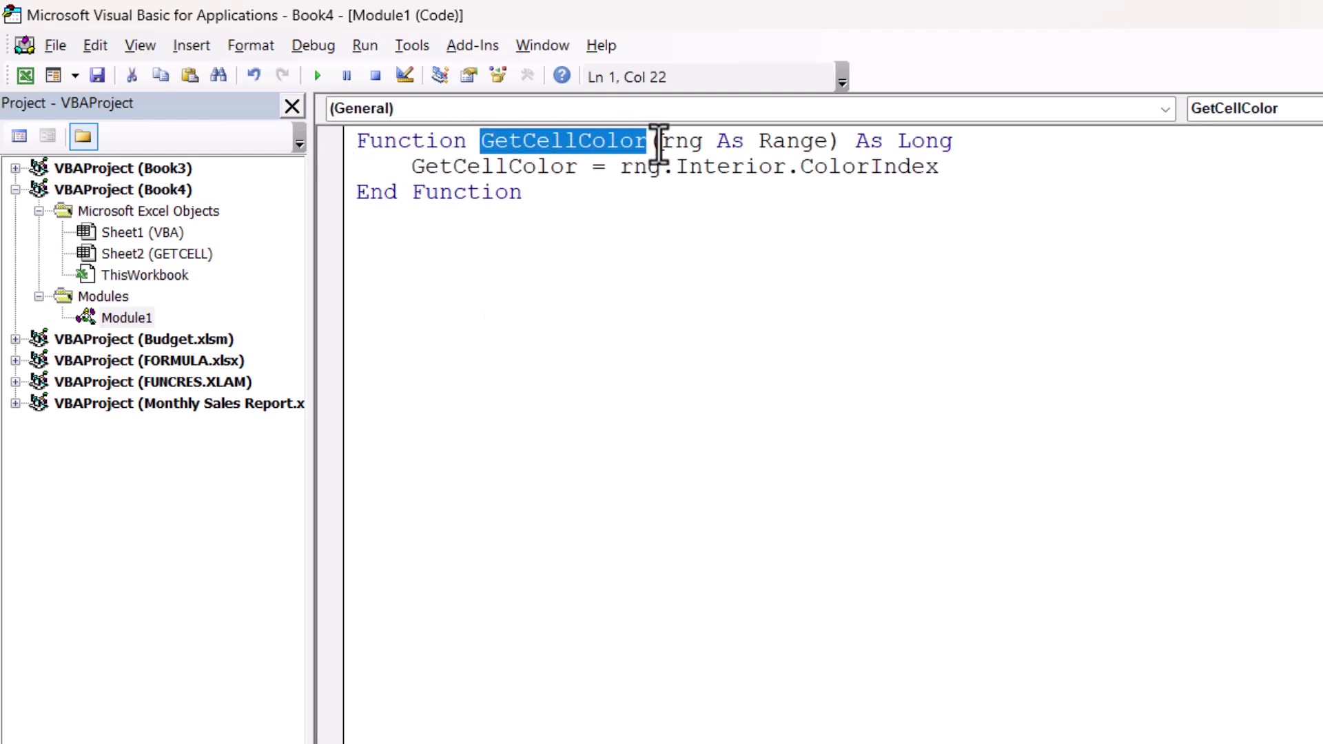
{"action": "double_click", "coordinate": [674, 140]}
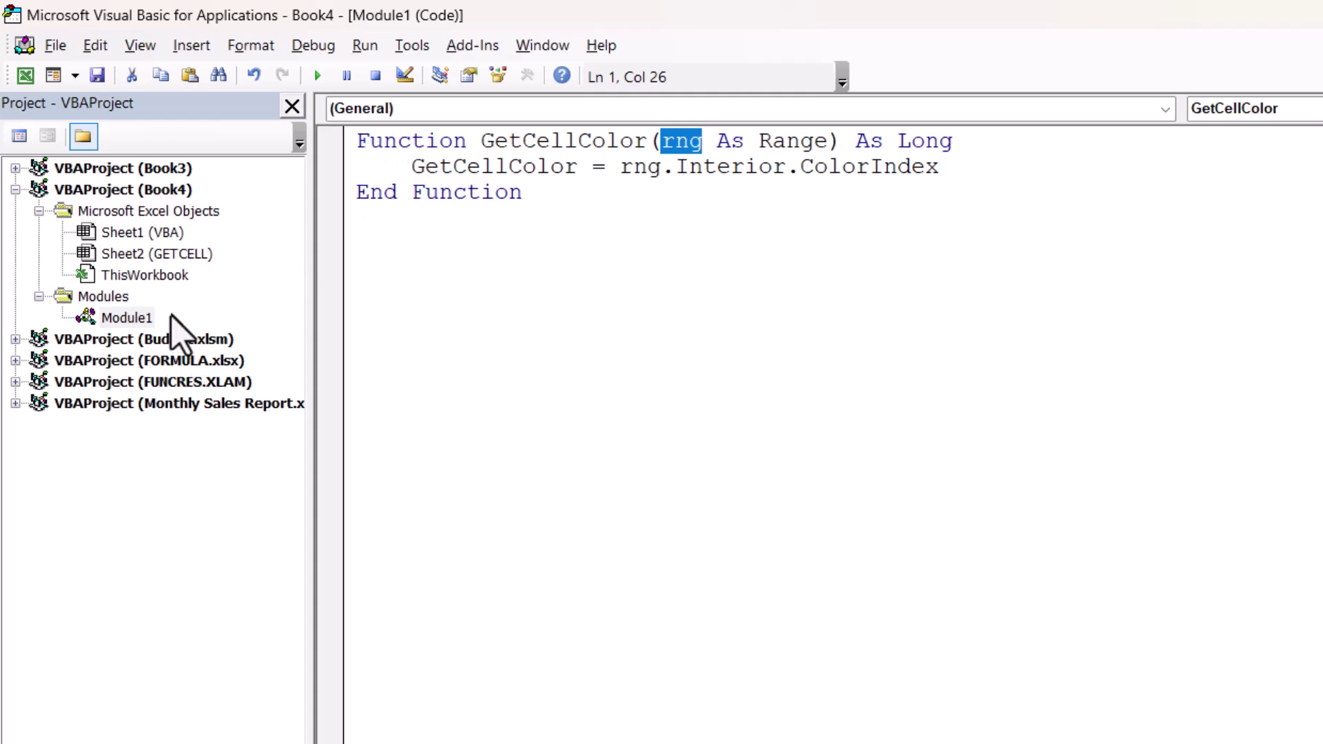
Add a Worksheet_SelectionChange handler to Sheet1 that runs Application.CalculateFull when the selection intersects A5:A19
{"action": "left_click", "coordinate": [131, 237]}
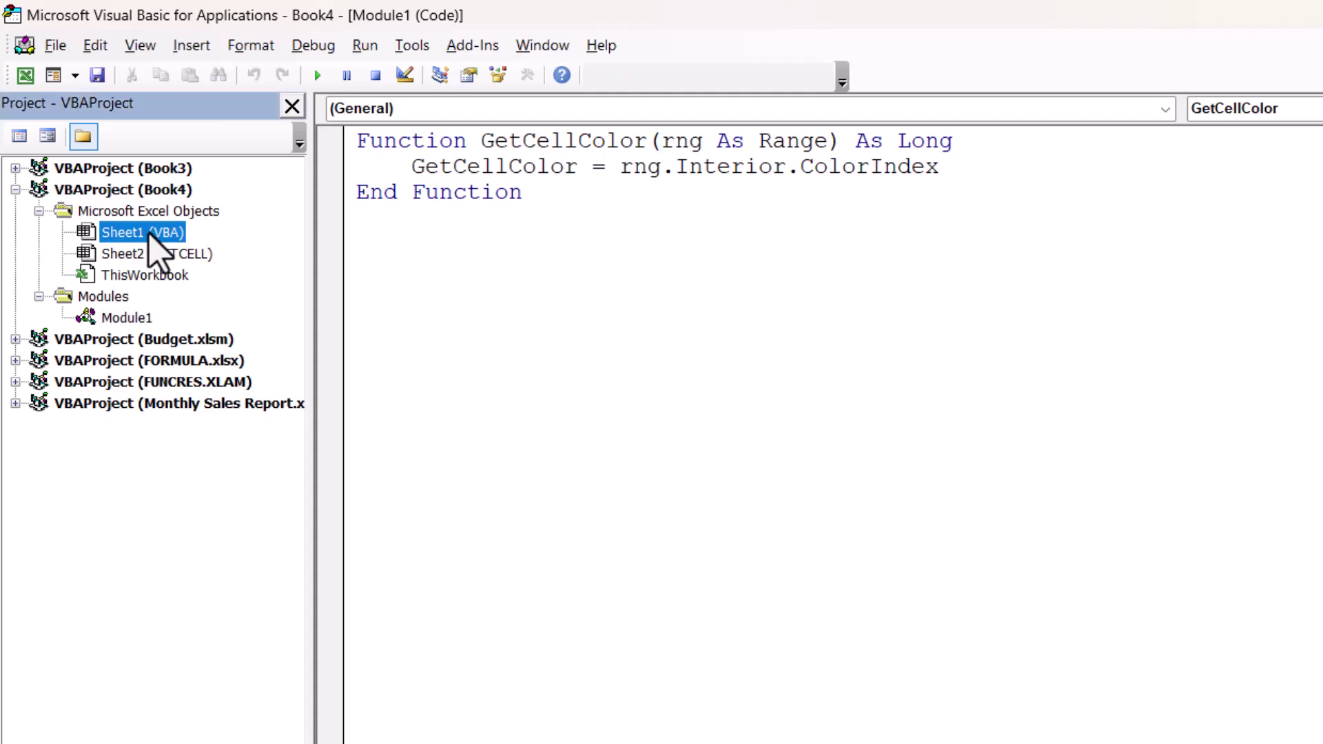
{"action": "double_click", "coordinate": [148, 236]}
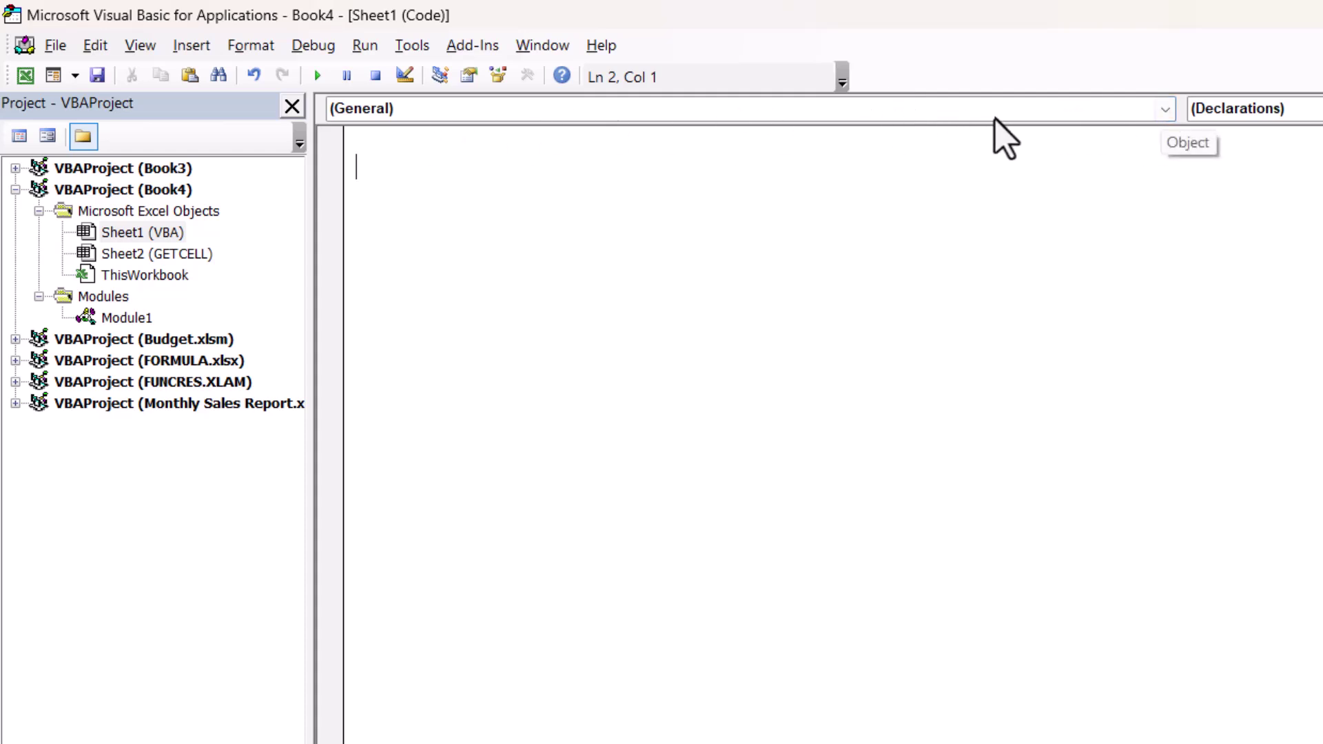
{"action": "left_click", "coordinate": [1164, 109]}
{"action": "left_click", "coordinate": [490, 149]}
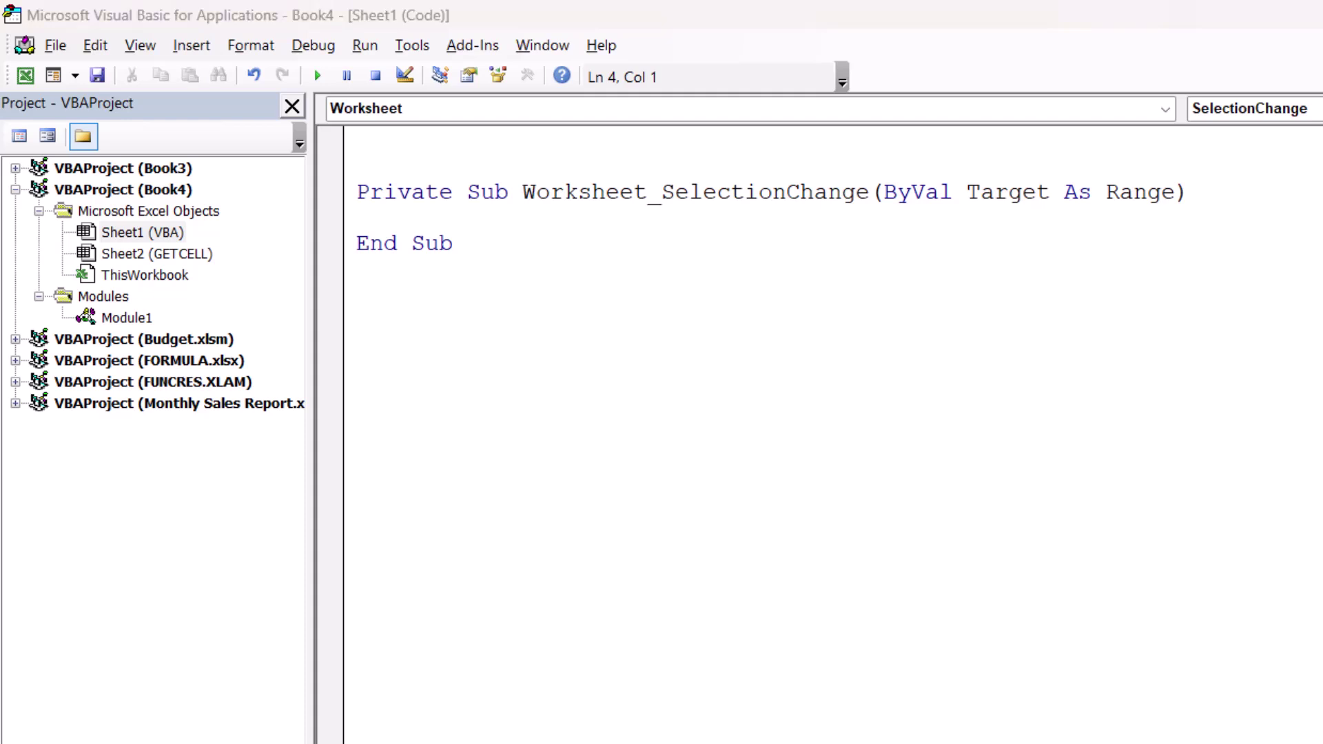
{"action": "type", "text": "If Not Intersect(Target, Range(\"A5:A19\")) Is Nothing Then     Application.CalculateFull End If"}
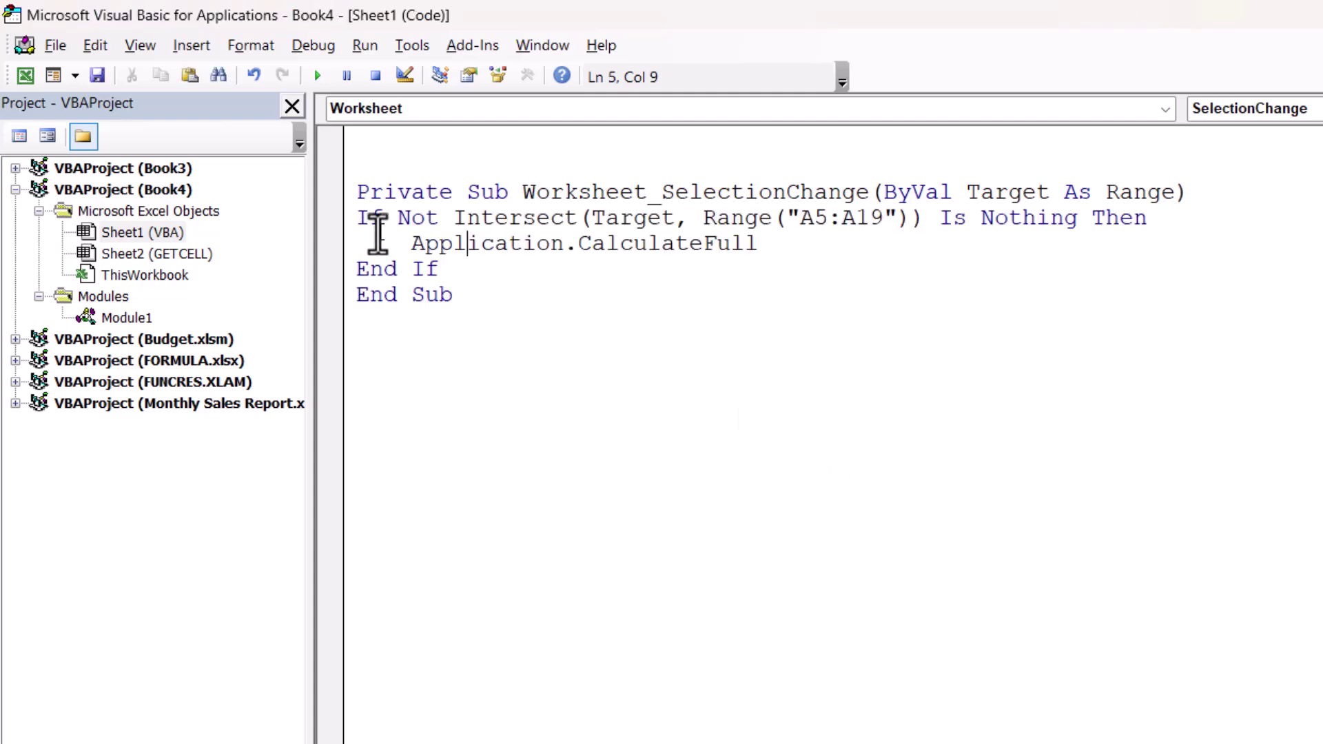
{"action": "left_click", "coordinate": [401, 243]}
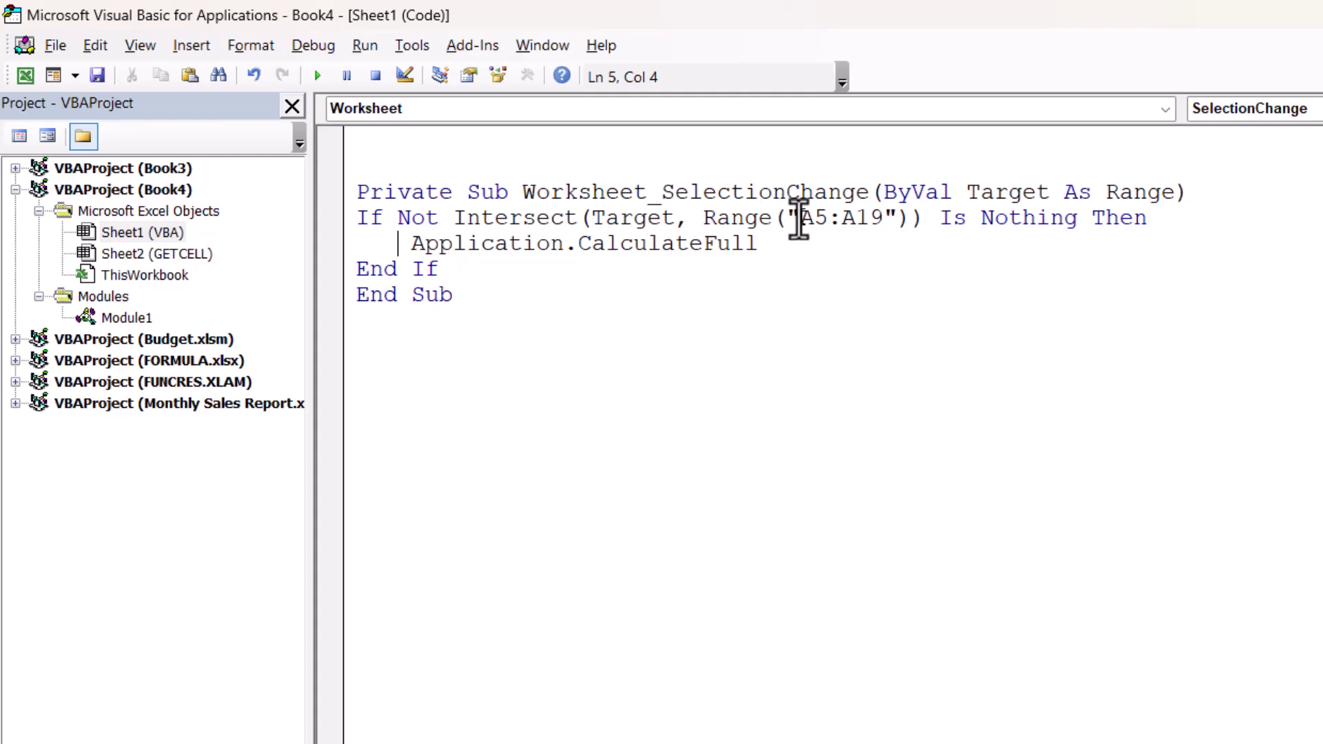
{"action": "left_click_drag", "start_coordinate": [793, 219], "coordinate": [883, 227]}
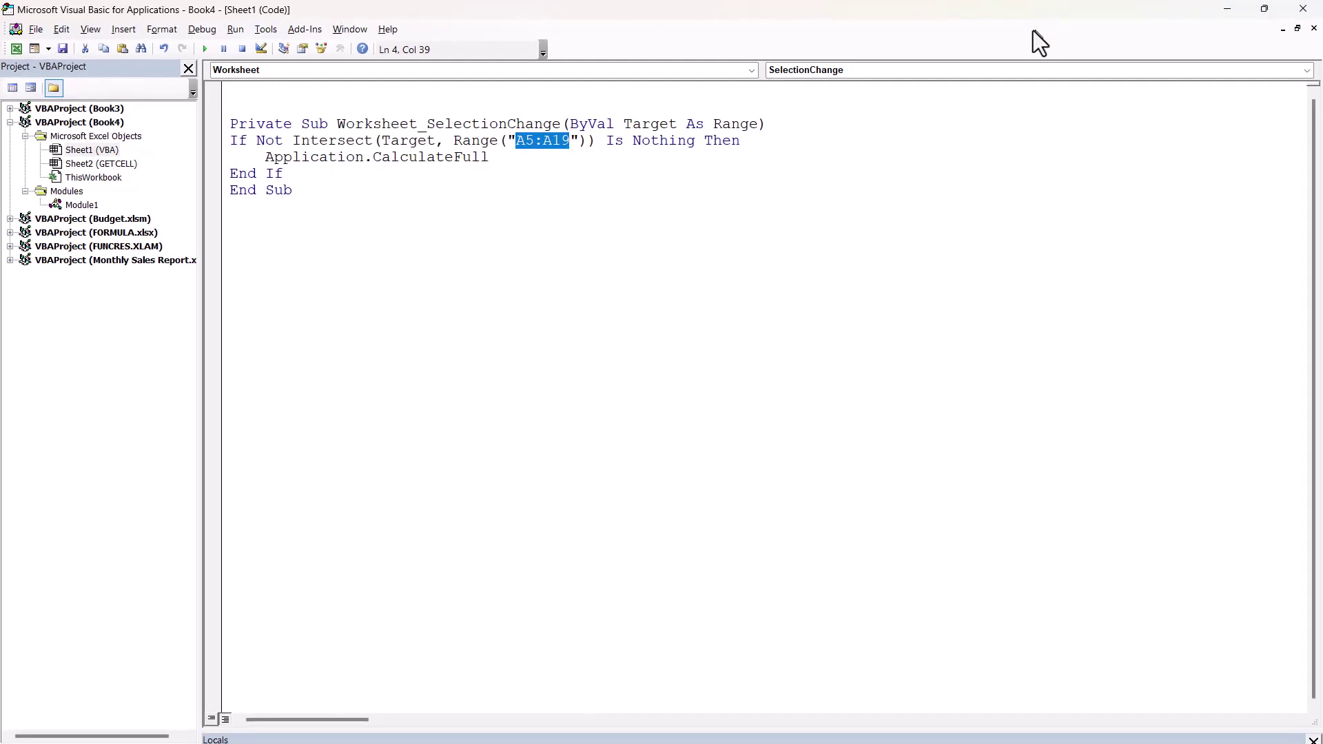
Close the editor and enter =GetCellColor(A5) in C5, which returns -4142
{"action": "left_click", "coordinate": [1302, 8]}
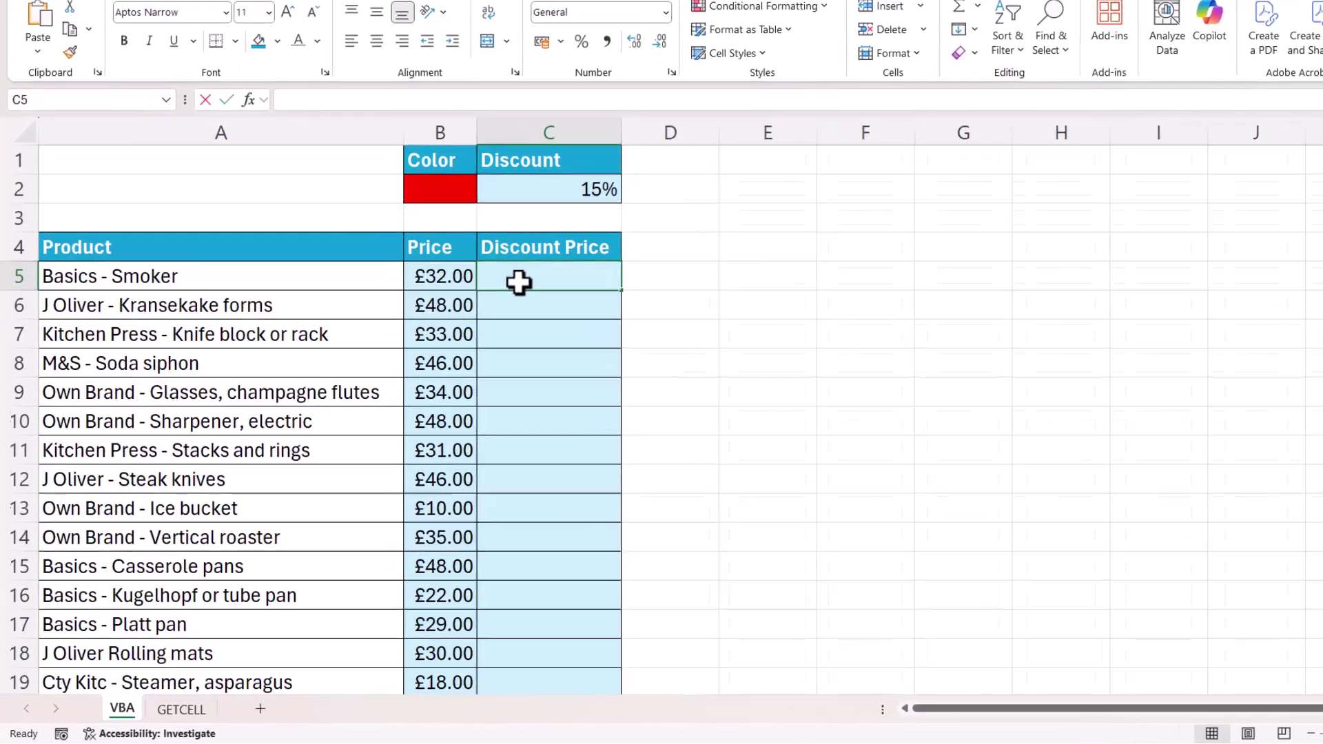
{"action": "type", "text": "="}
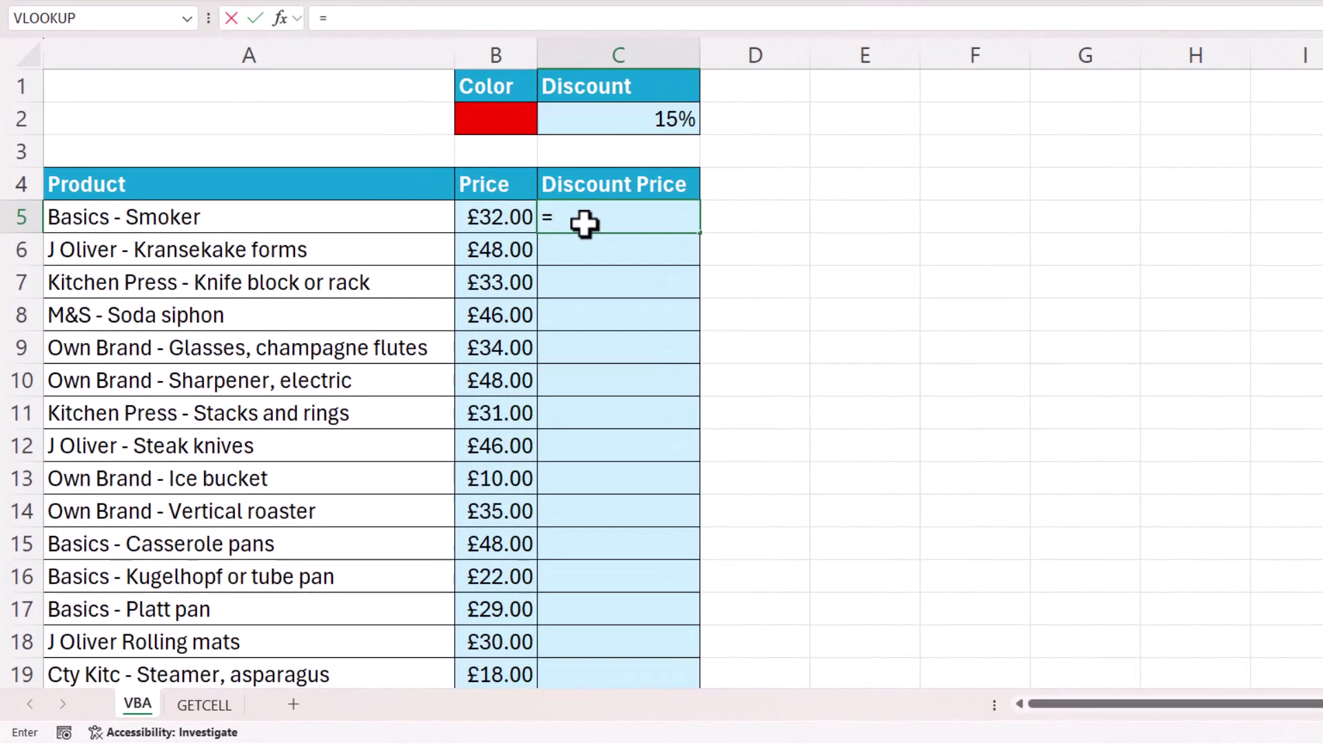
{"action": "type", "text": "g"}
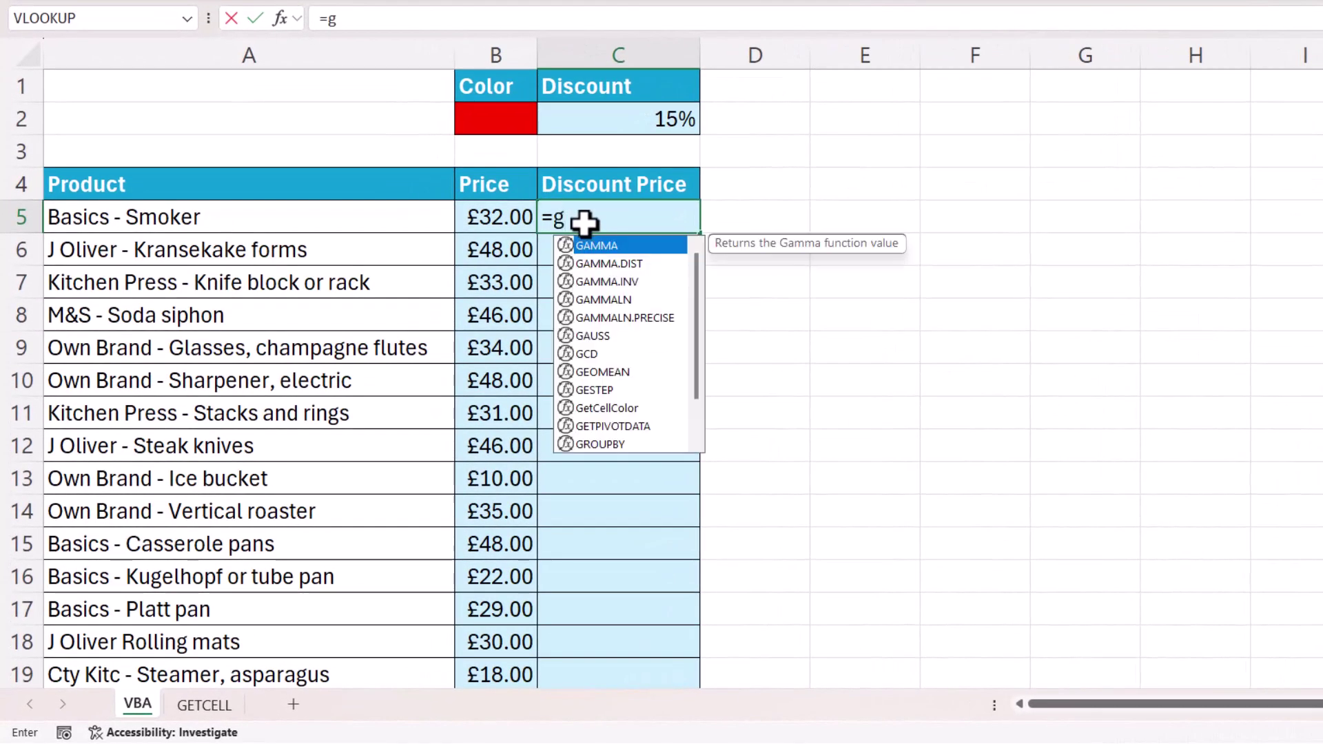
{"action": "type", "text": "et"}
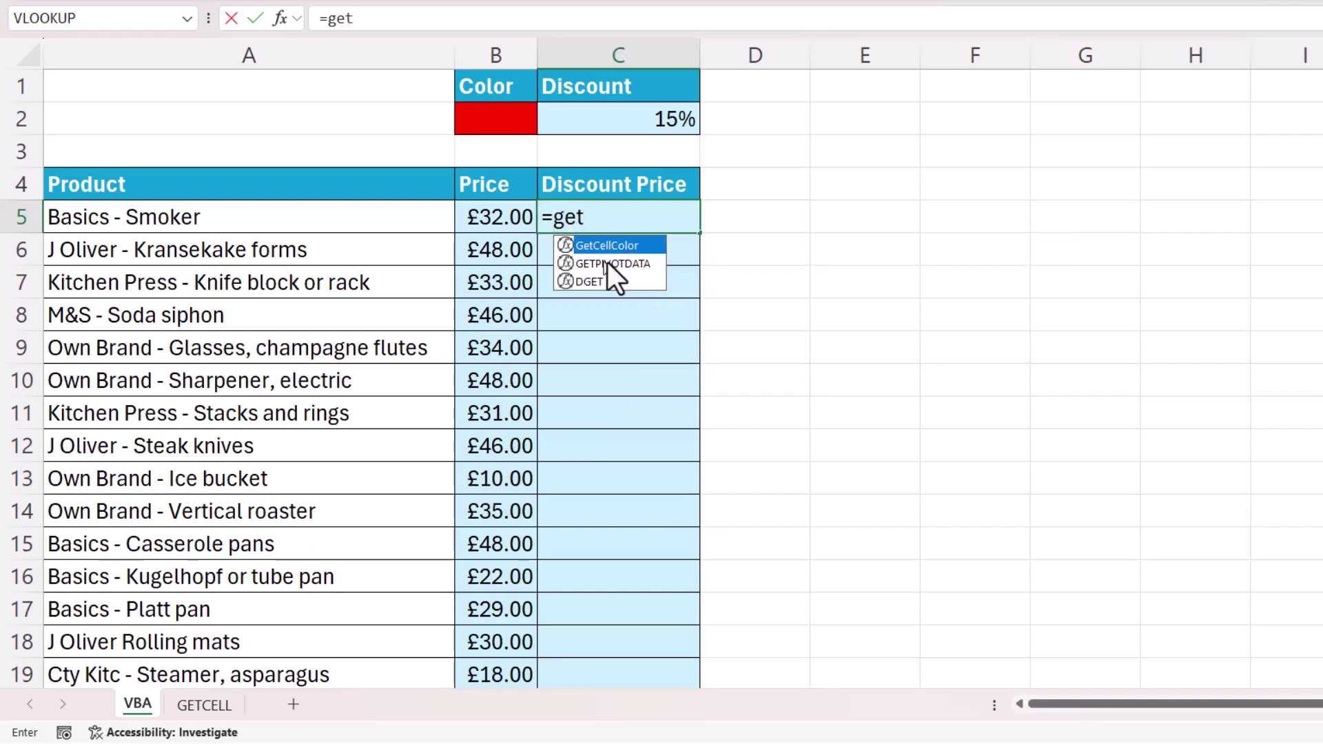
{"action": "double_click", "coordinate": [604, 246]}
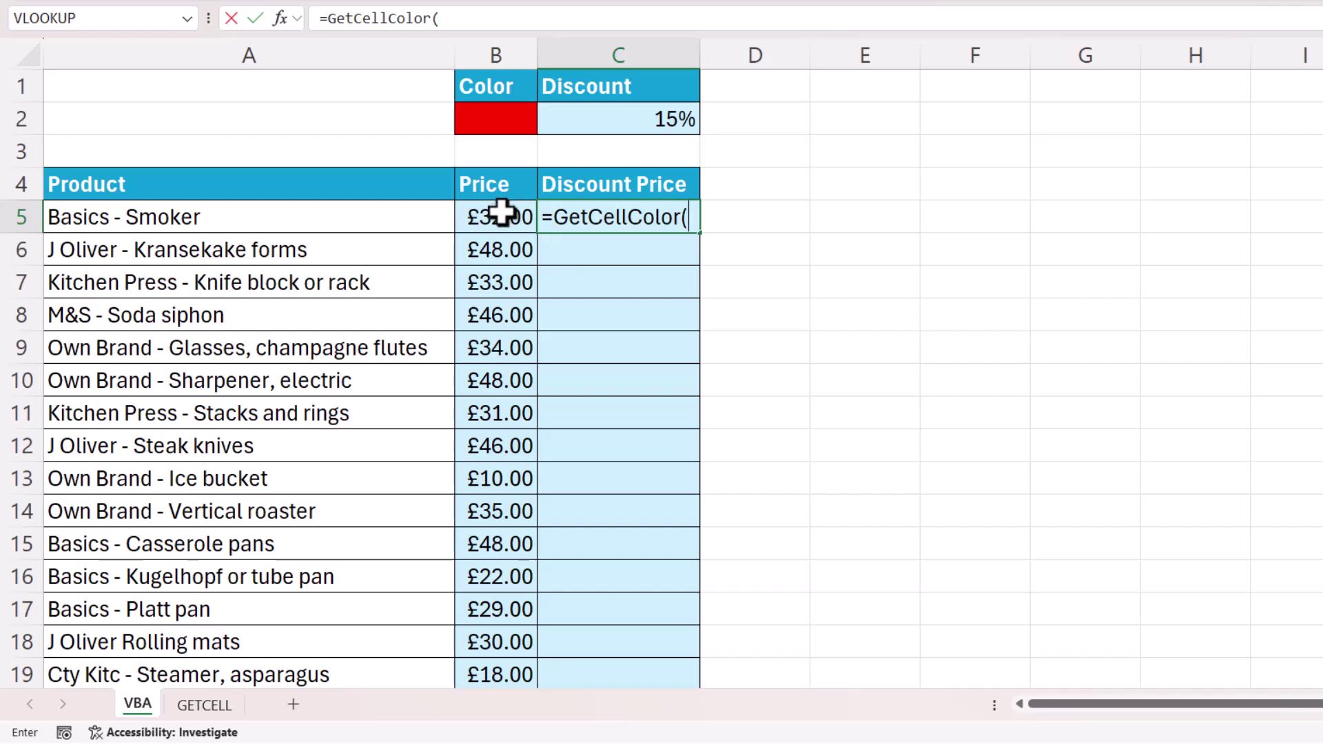
{"action": "left_click", "coordinate": [324, 216]}
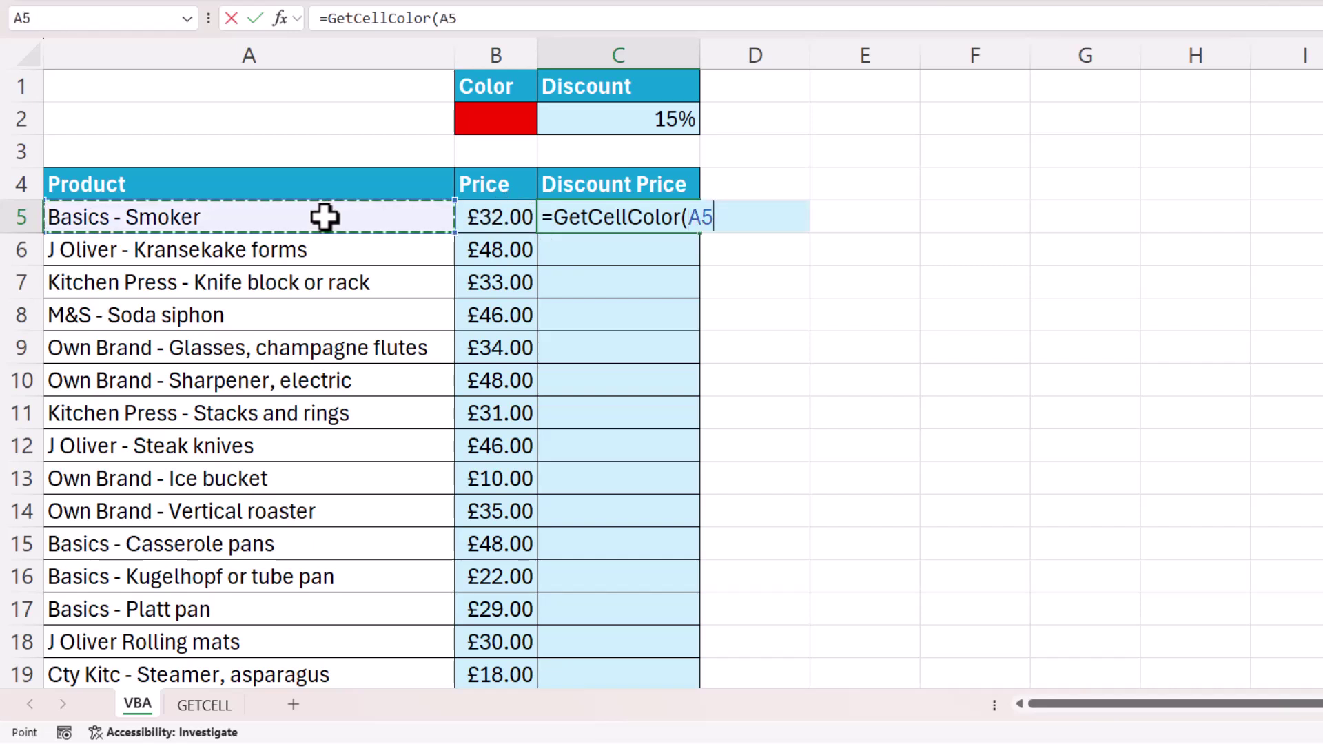
{"action": "type", "text": ")"}
{"action": "key", "text": "Return"}
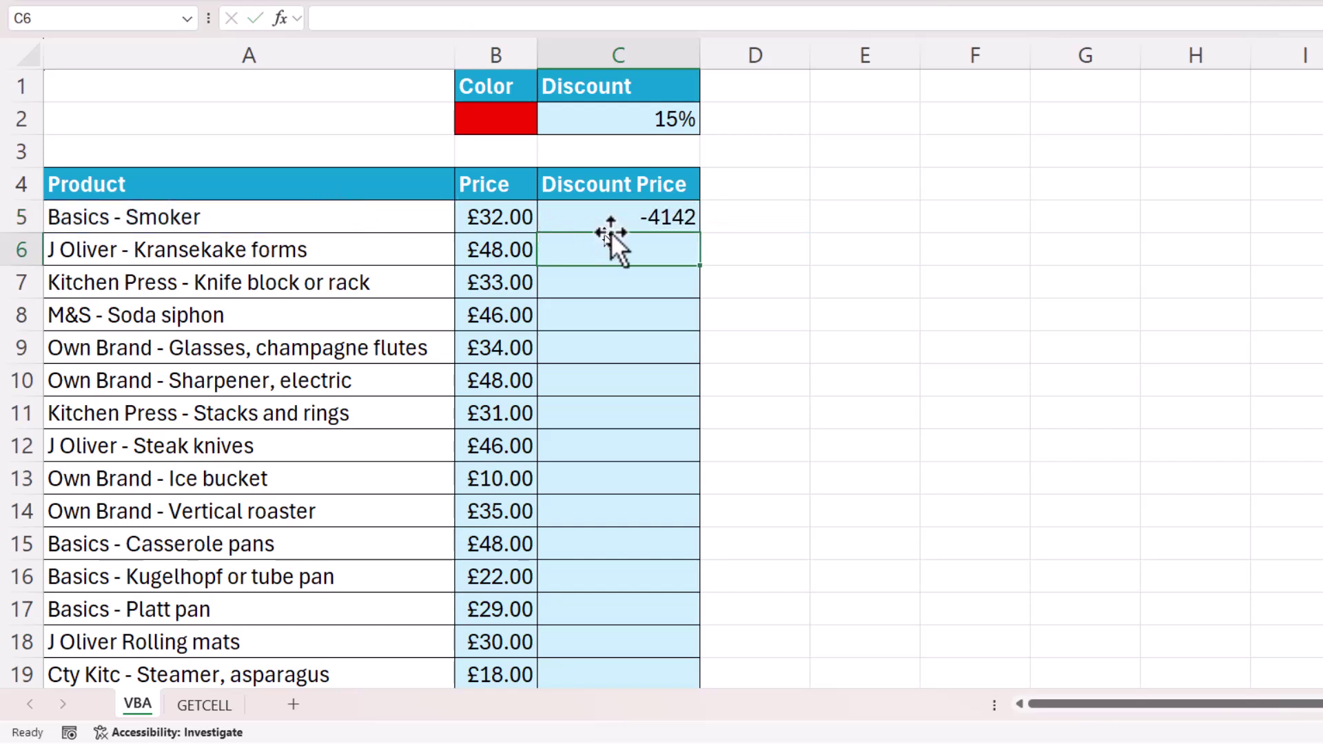
Fill the Basics - Smoker cell A5 red and copy C5's GetCellColor formula down to C19
{"action": "left_click", "coordinate": [365, 219]}
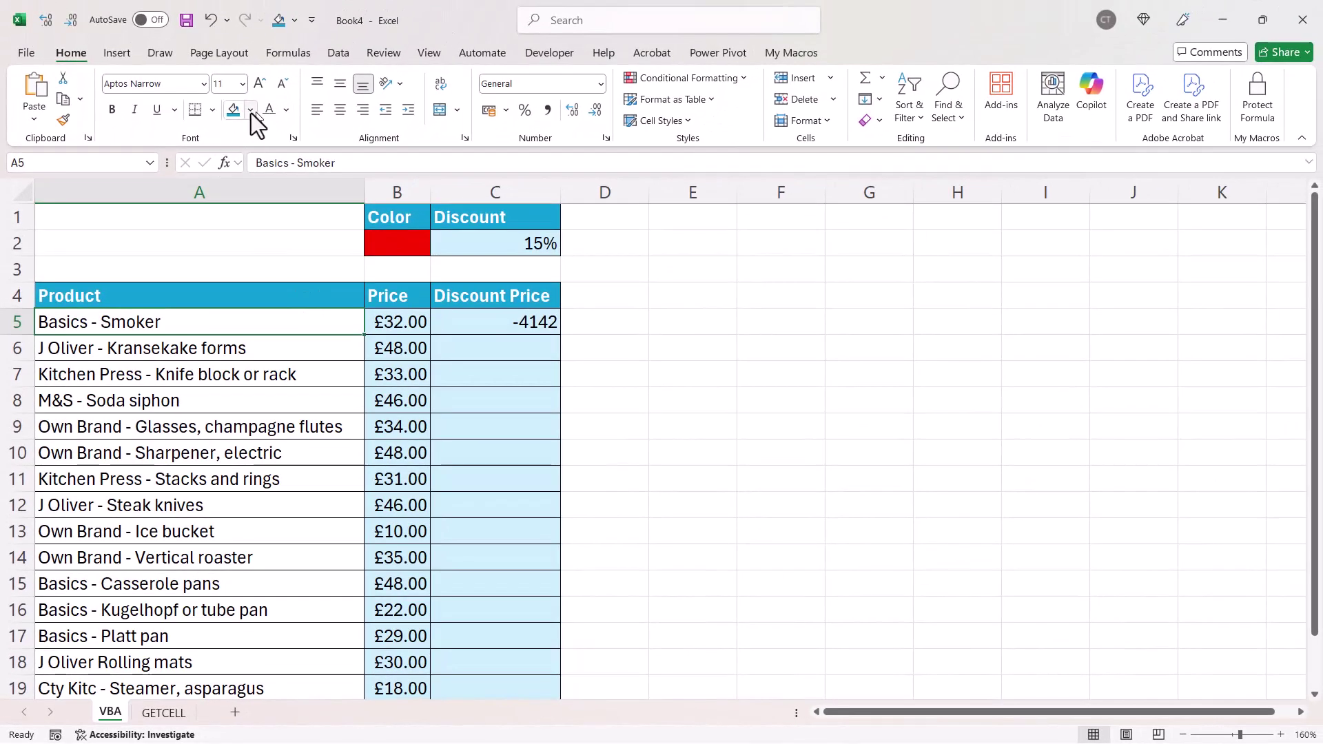
{"action": "left_click", "coordinate": [250, 110]}
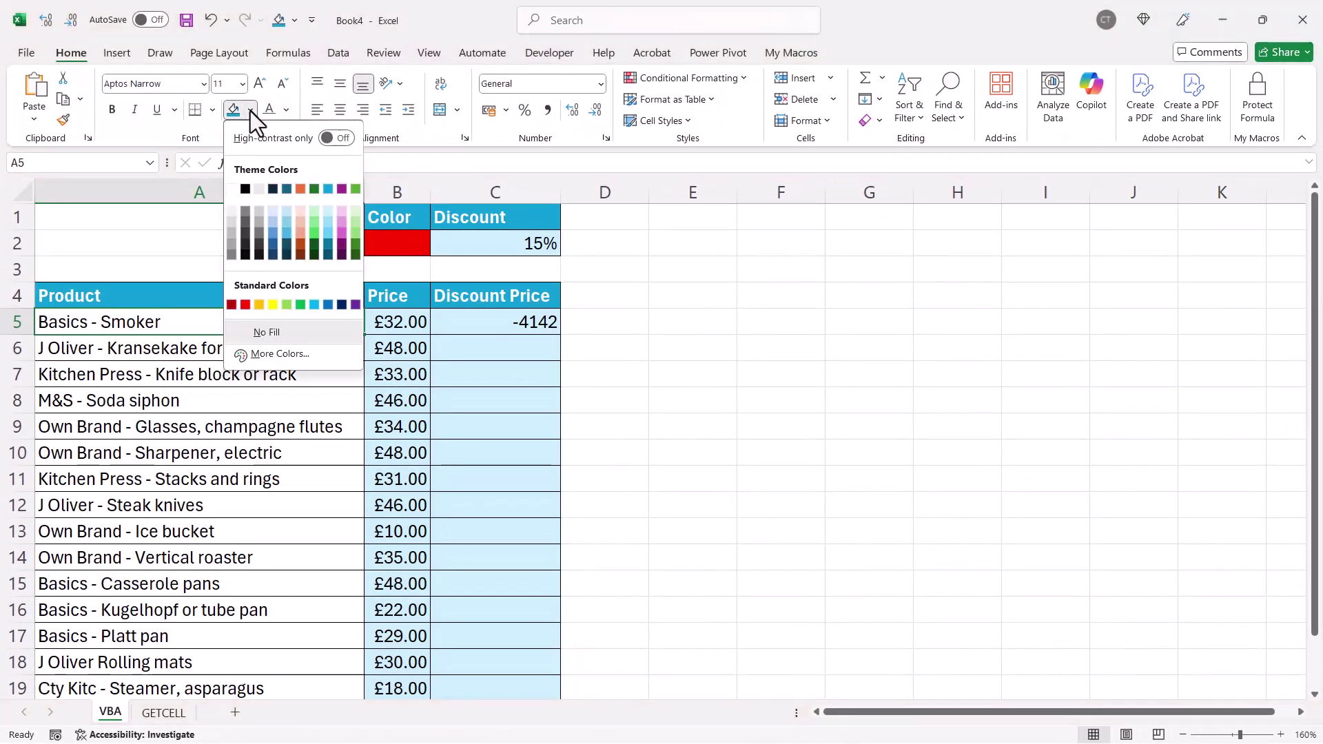
{"action": "left_click", "coordinate": [246, 305]}
{"action": "left_click", "coordinate": [218, 350]}
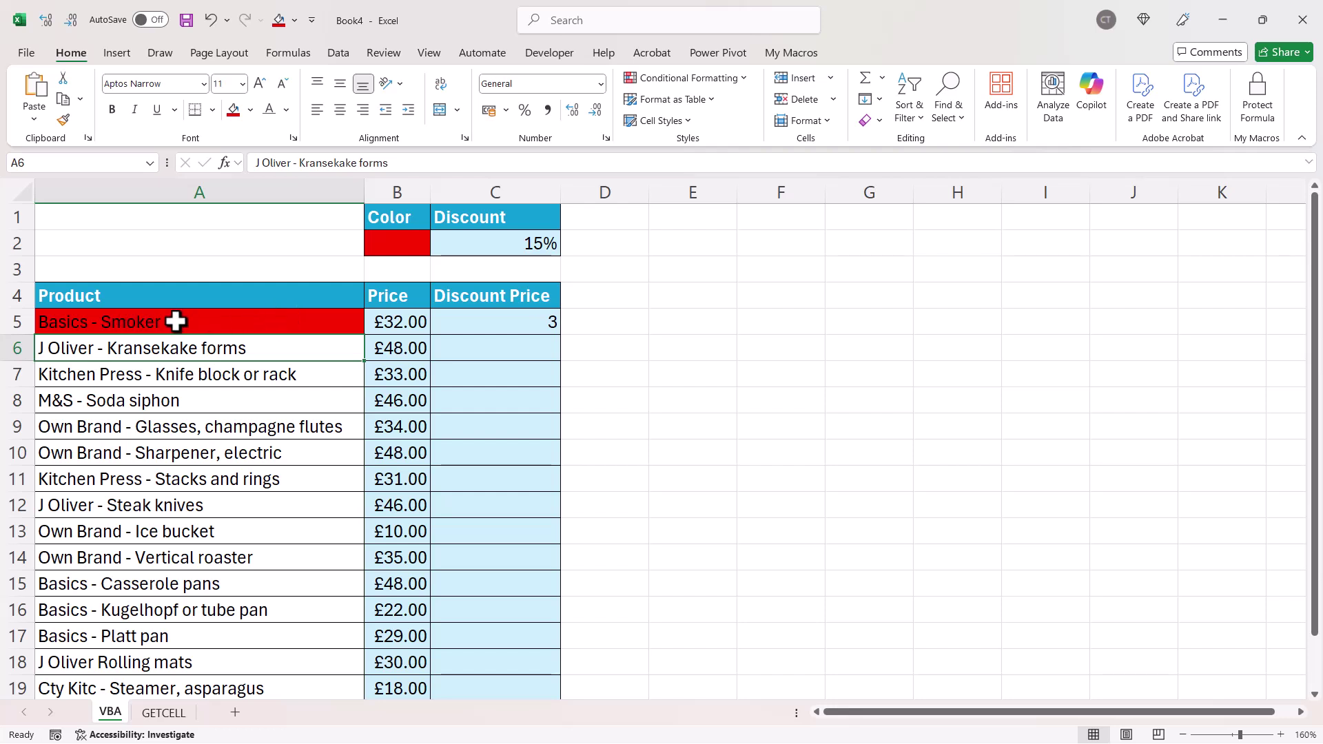
{"action": "key", "text": "Down"}
{"action": "key", "text": "Down"}
{"action": "left_click", "coordinate": [490, 319]}
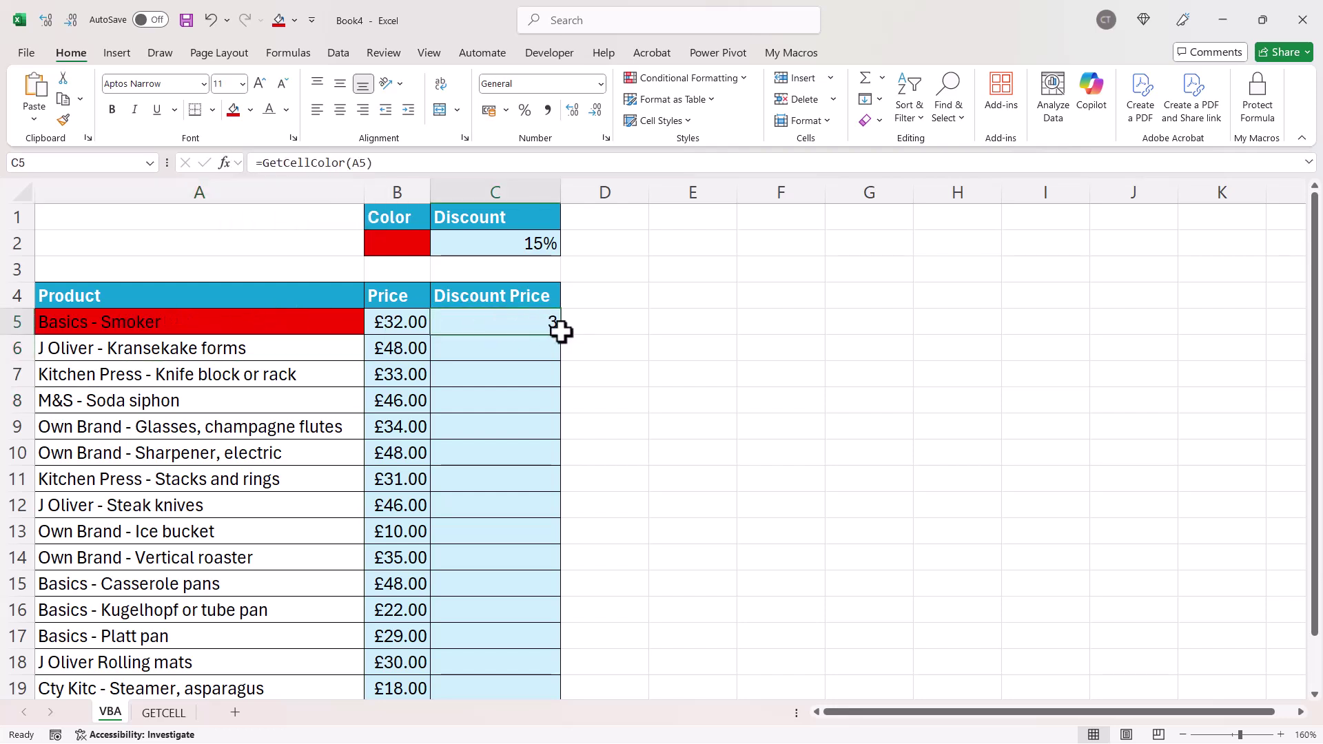
{"action": "double_click", "coordinate": [560, 333]}
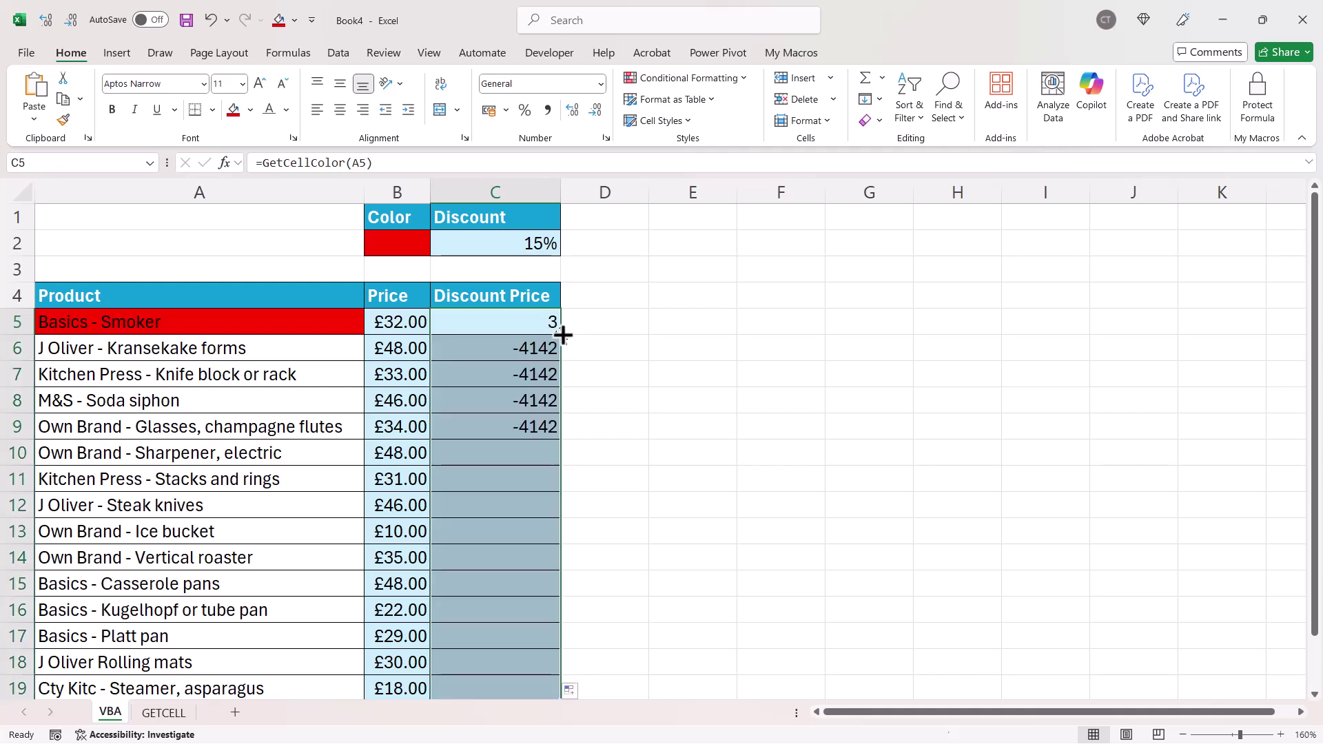
Fill the M&S - Soda siphon (A8) and Sharpener, electric (A10) cells red
{"action": "left_click", "coordinate": [120, 406]}
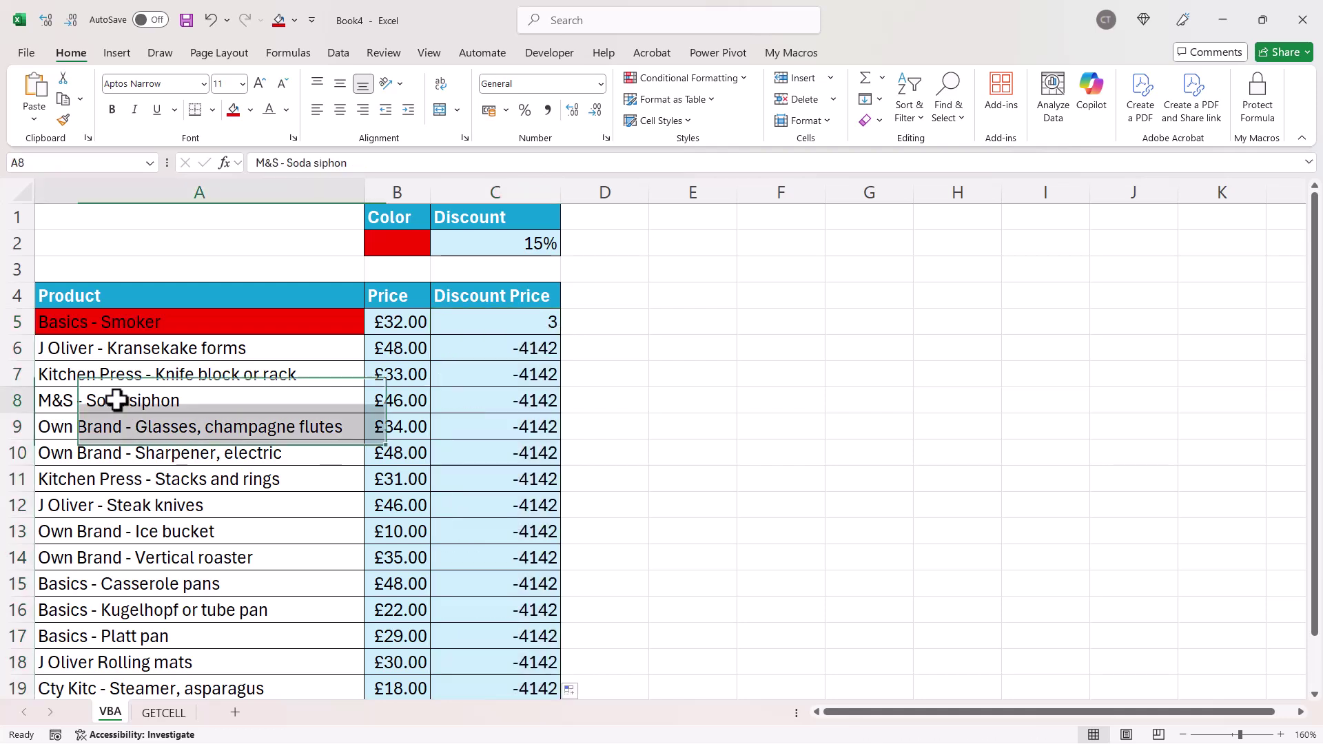
{"action": "left_click", "coordinate": [233, 110]}
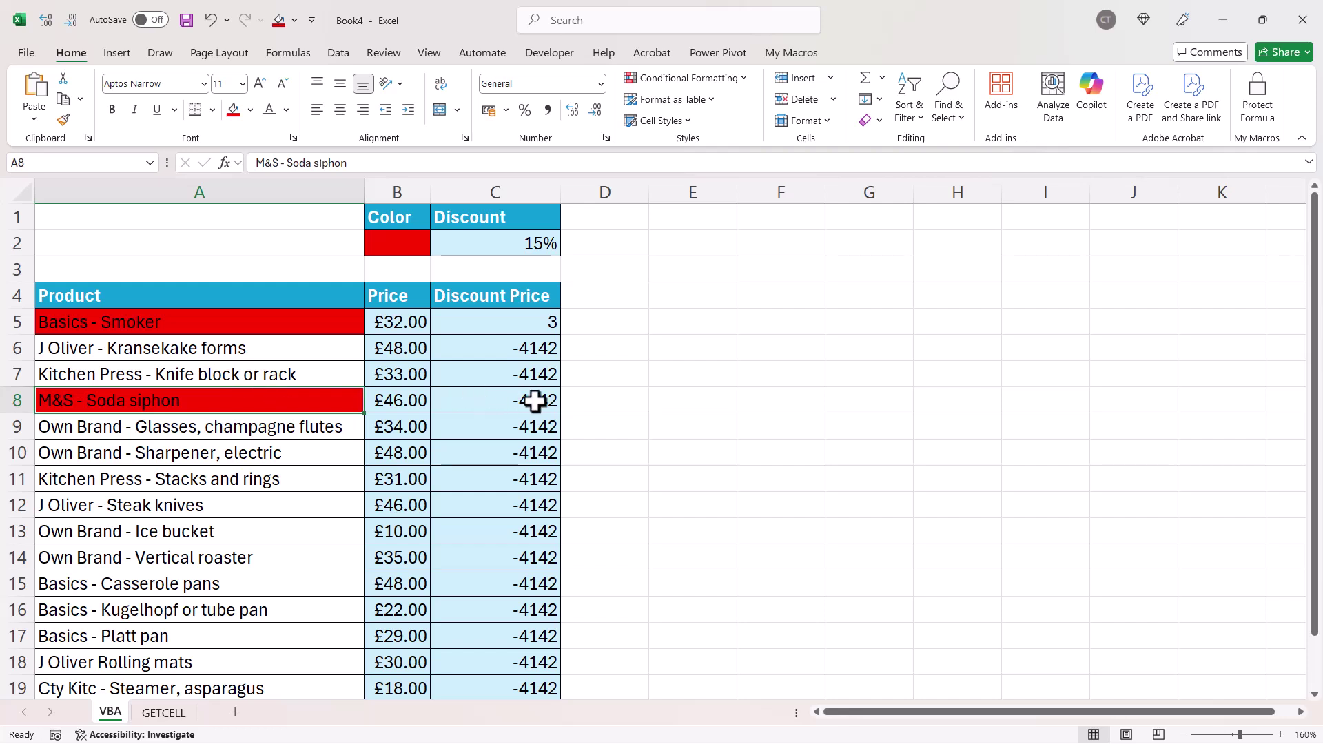
{"action": "left_click", "coordinate": [192, 427]}
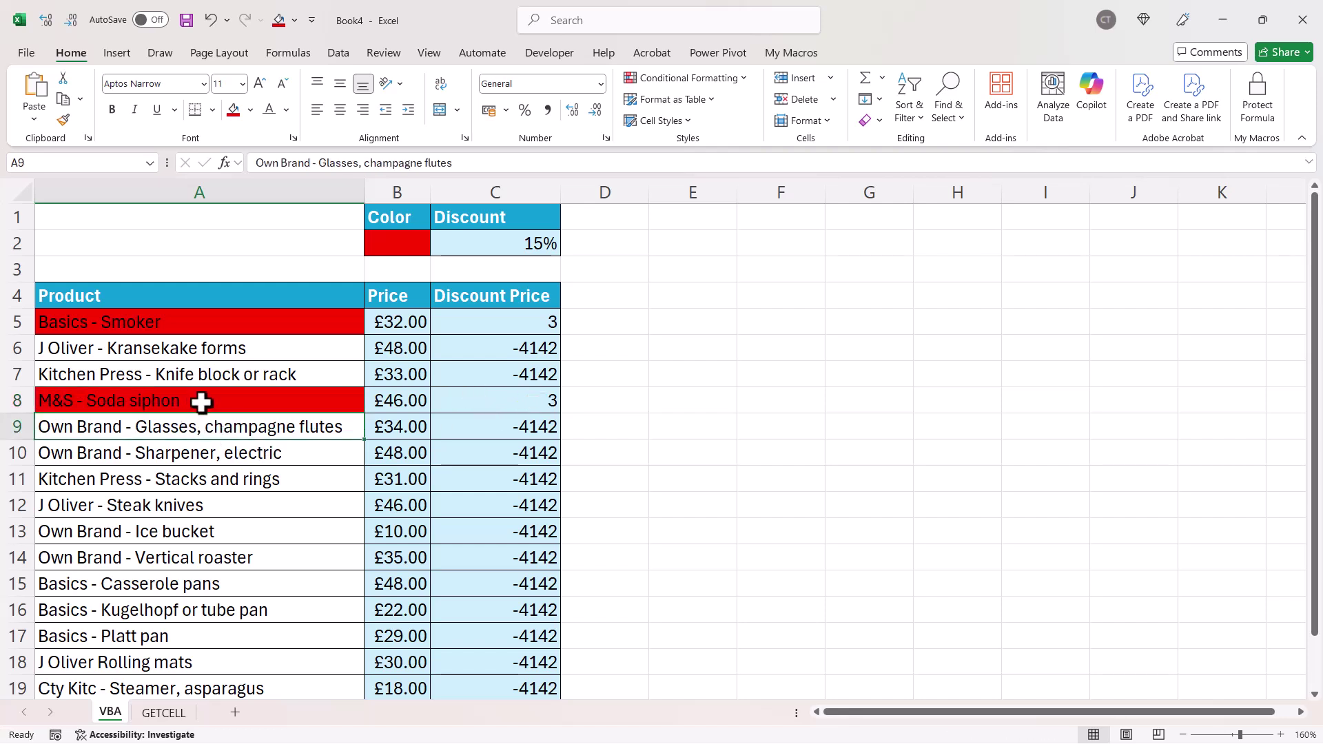
{"action": "left_click", "coordinate": [201, 446]}
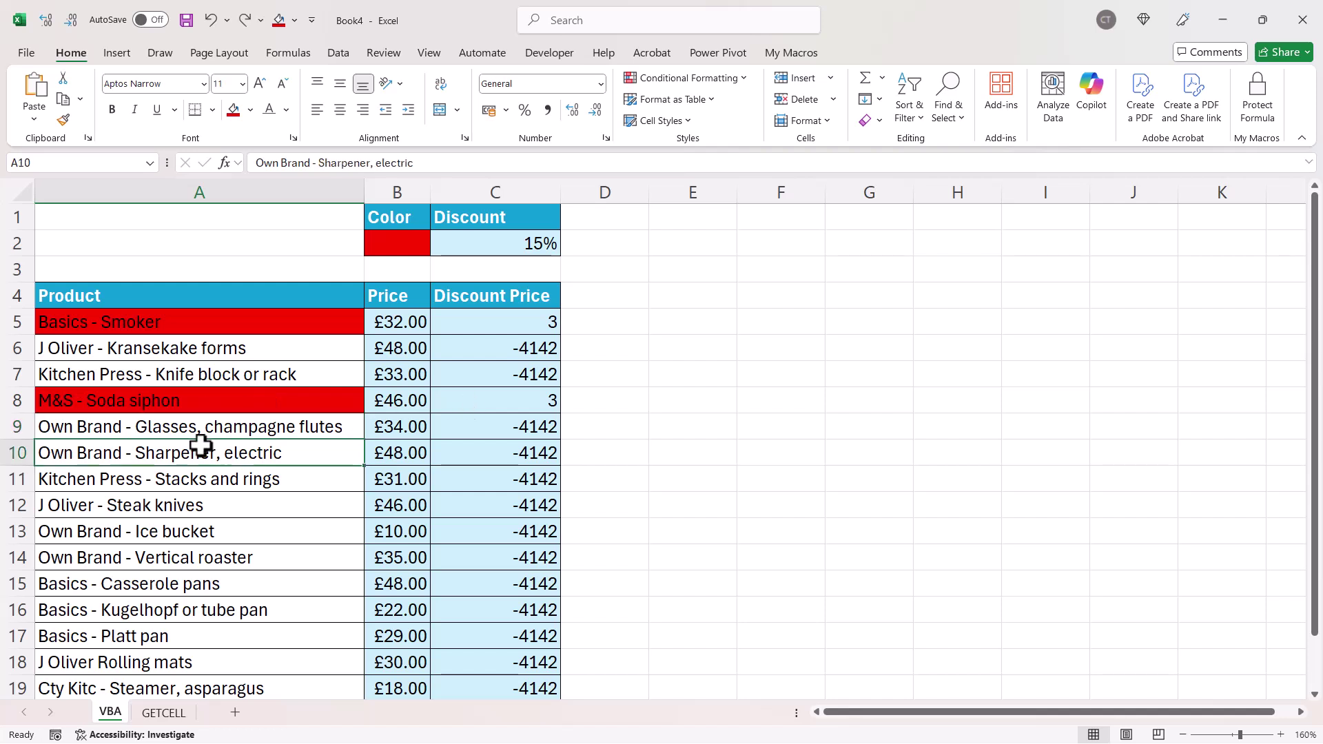
{"action": "left_click", "coordinate": [234, 112]}
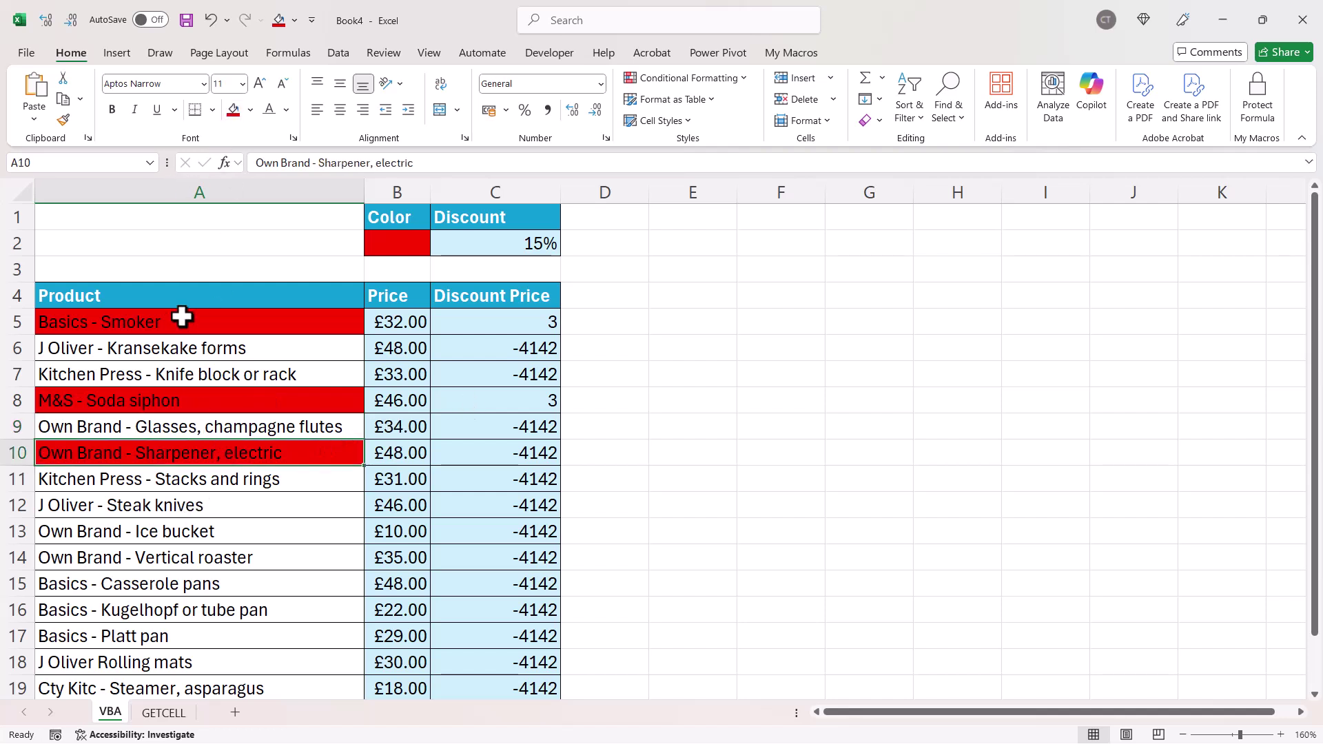
{"action": "left_click", "coordinate": [728, 511]}
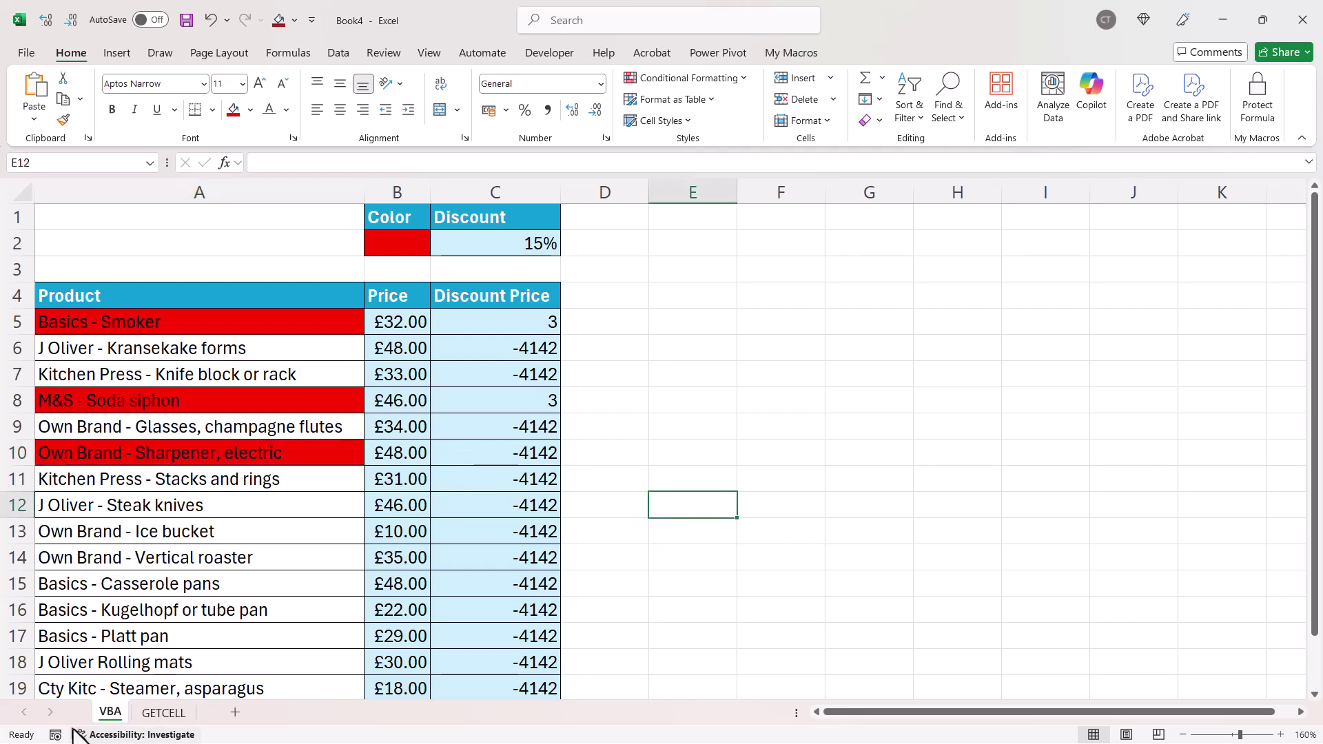
Review the VBA sheet's code, deleting and then restoring the If Not Intersect and End If lines
{"action": "right_click", "coordinate": [108, 714]}
{"action": "left_click", "coordinate": [162, 545]}
{"action": "left_click_drag", "start_coordinate": [275, 166], "coordinate": [703, 168]}
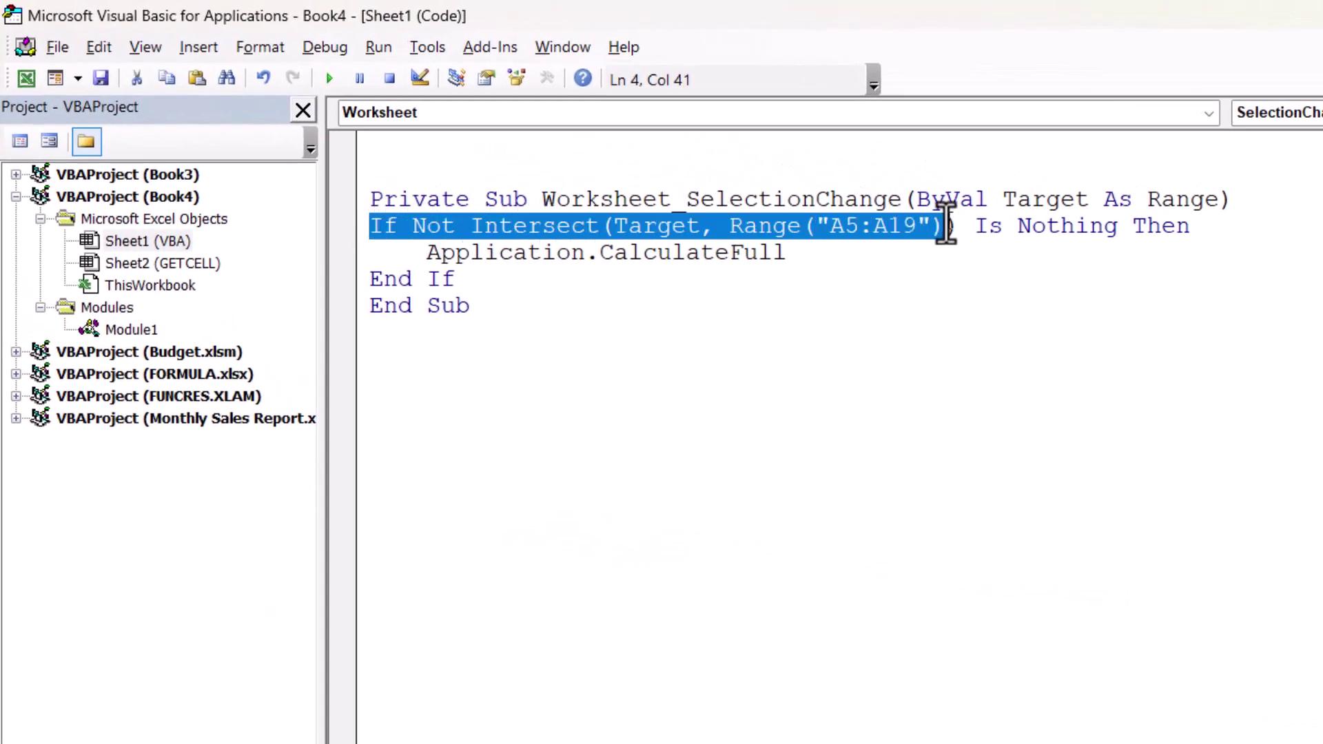
{"action": "left_click_drag", "start_coordinate": [945, 224], "coordinate": [588, 254]}
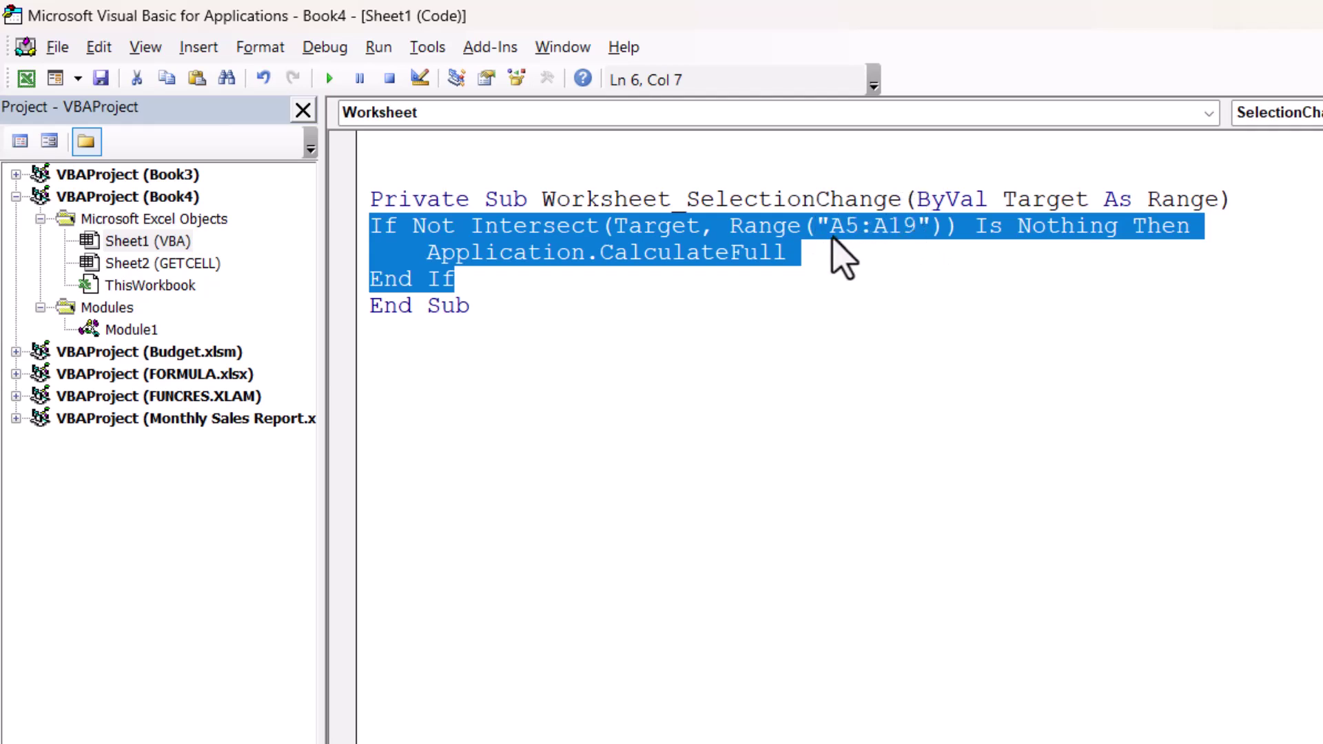
{"action": "left_click", "coordinate": [399, 236]}
{"action": "left_click", "coordinate": [347, 229]}
{"action": "key", "text": "Delete"}
{"action": "left_click", "coordinate": [341, 255]}
{"action": "key", "text": "ctrl+c"}
{"action": "key", "text": "Delete"}
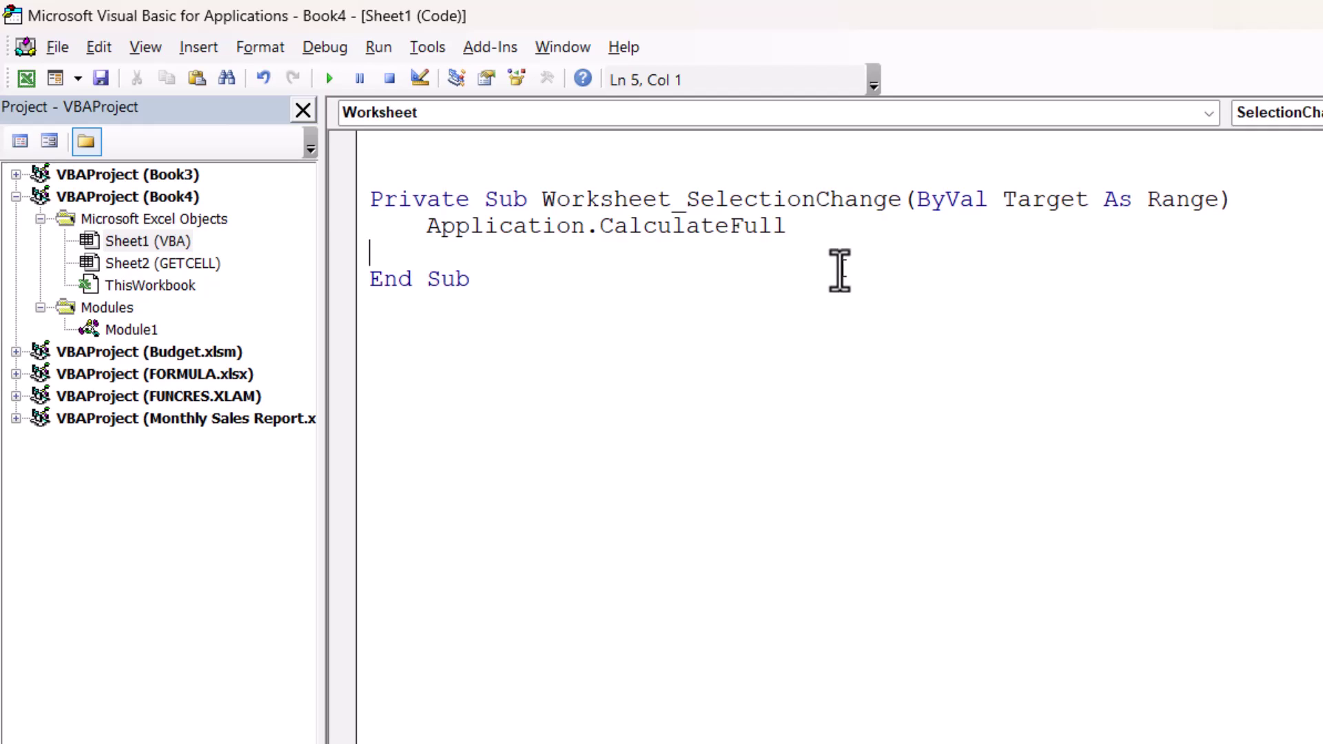
{"action": "key", "text": "ctrl+v"}
{"action": "key", "text": "Up"}
{"action": "key", "text": "Up"}
{"action": "type", "text": "If Not Intersect(Target, Range(\"A5:A19\")) Is Nothing Then"}
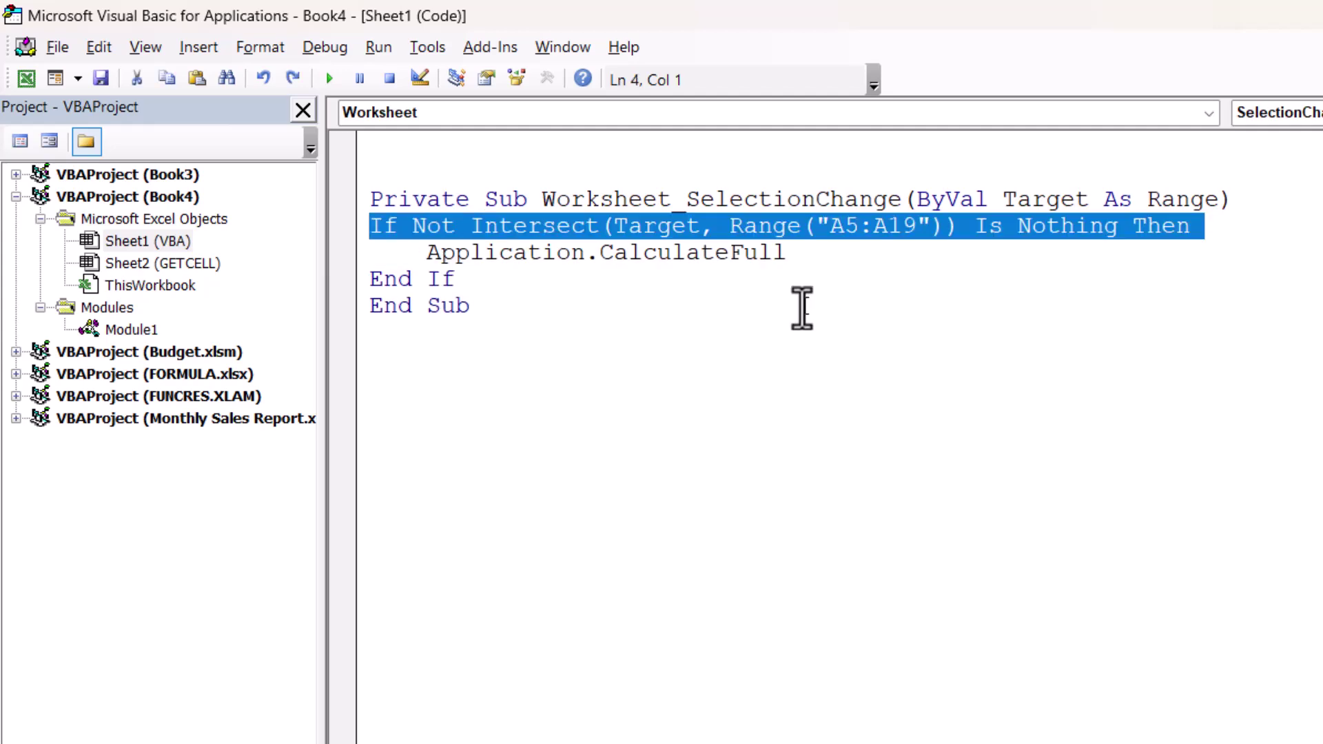
Back in Excel, refill the Sharpener, electric cell A10 red so C10 shows 3
{"action": "left_click", "coordinate": [1233, 7]}
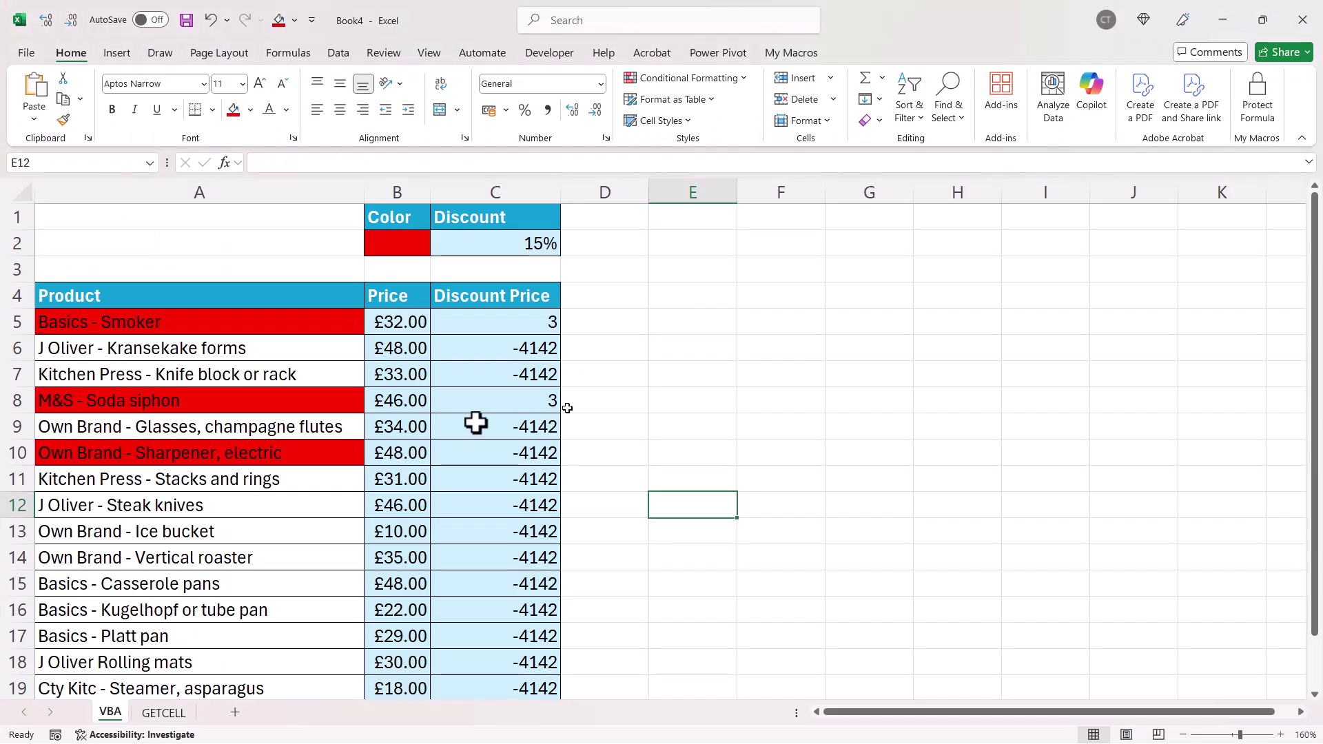
{"action": "left_click", "coordinate": [261, 454]}
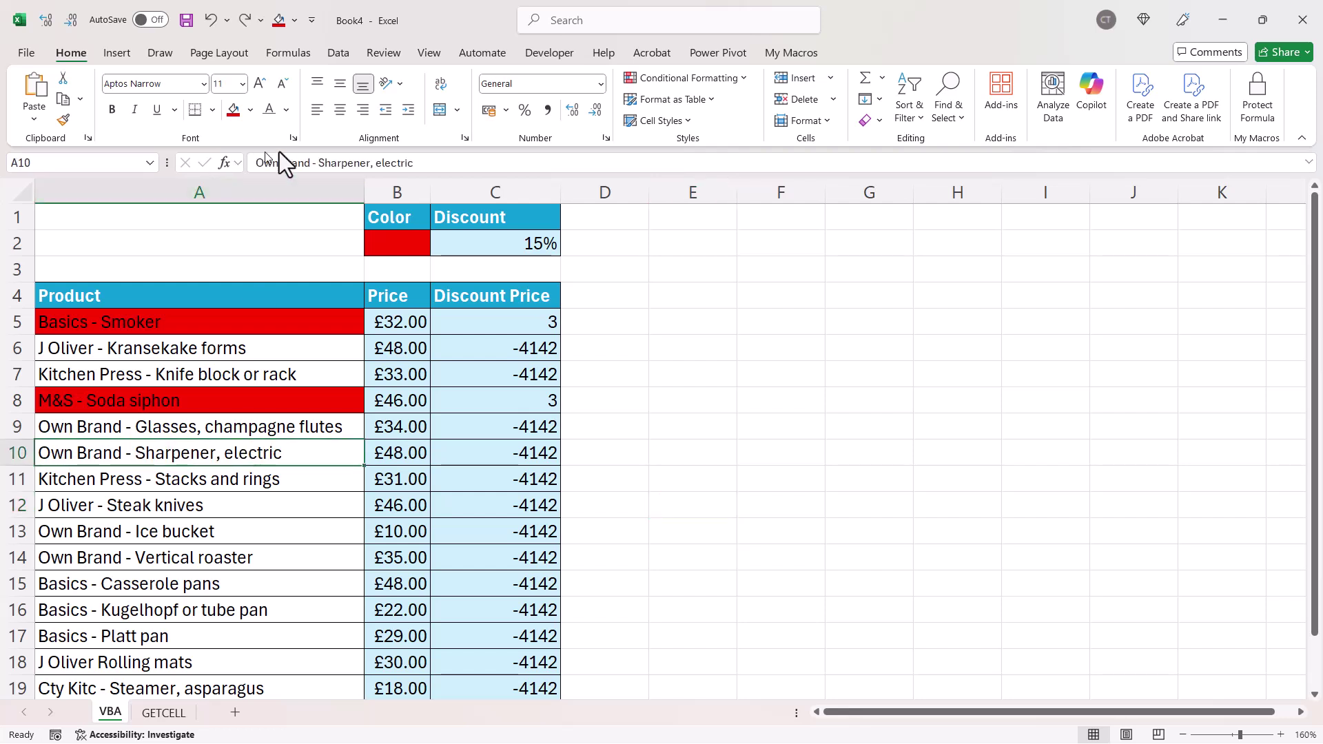
{"action": "left_click", "coordinate": [234, 109]}
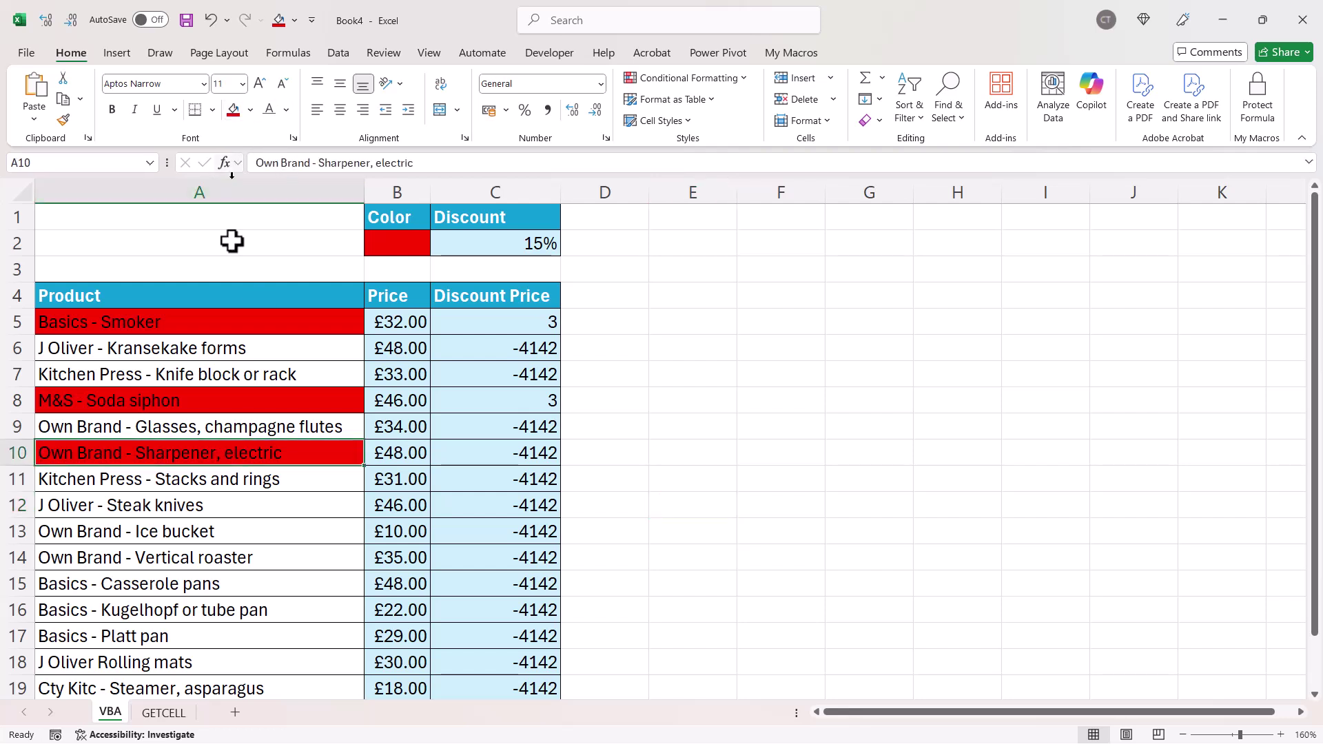
{"action": "left_click", "coordinate": [192, 478]}
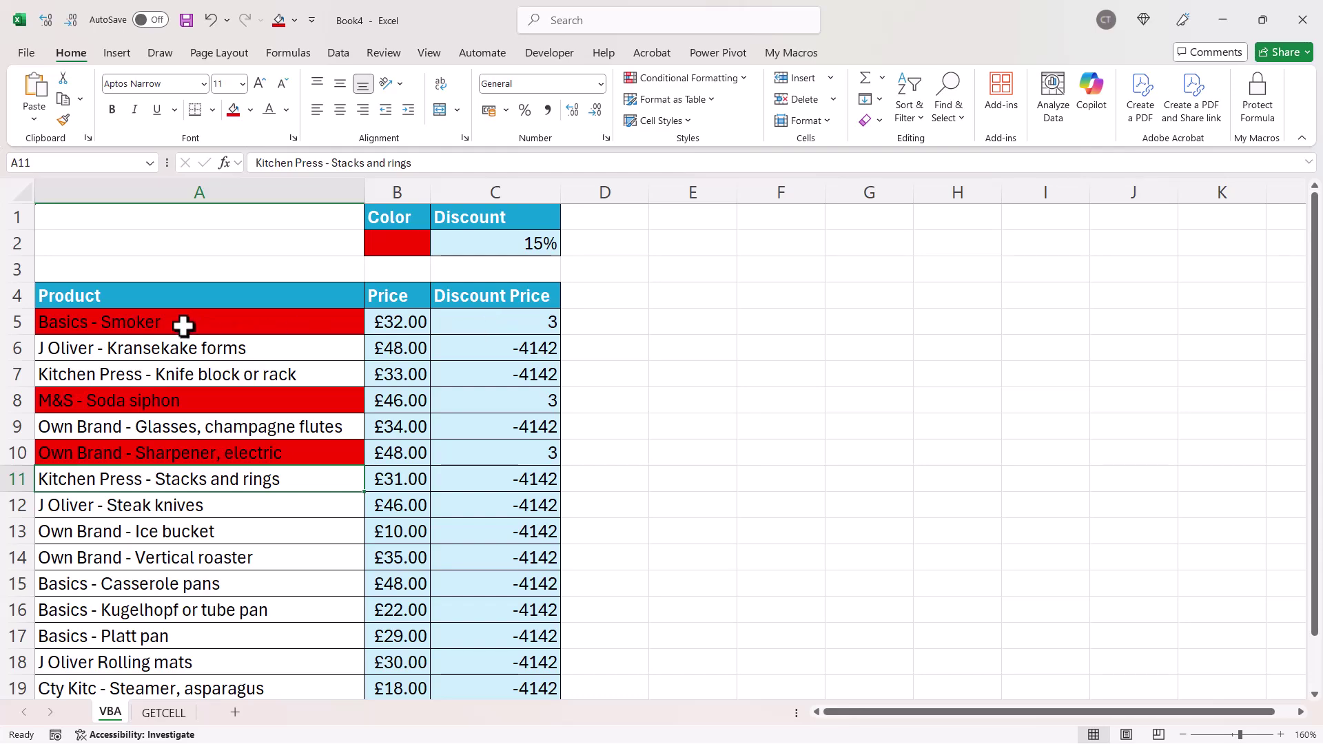
Change C5 to =IF(GetCellColor(A5)=3,B5*(1-$C$2),B5), giving 27.2 for the red Smoker
{"action": "double_click", "coordinate": [507, 324]}
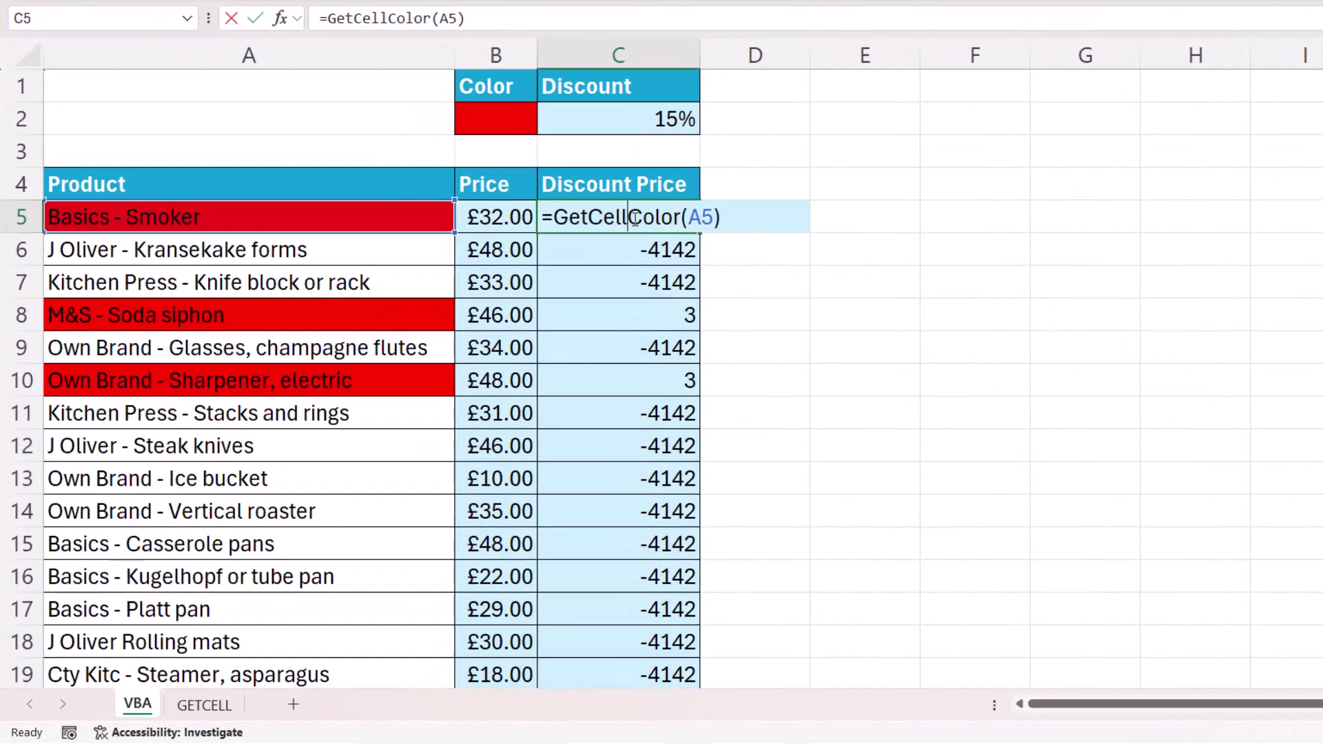
{"action": "left_click", "coordinate": [562, 208]}
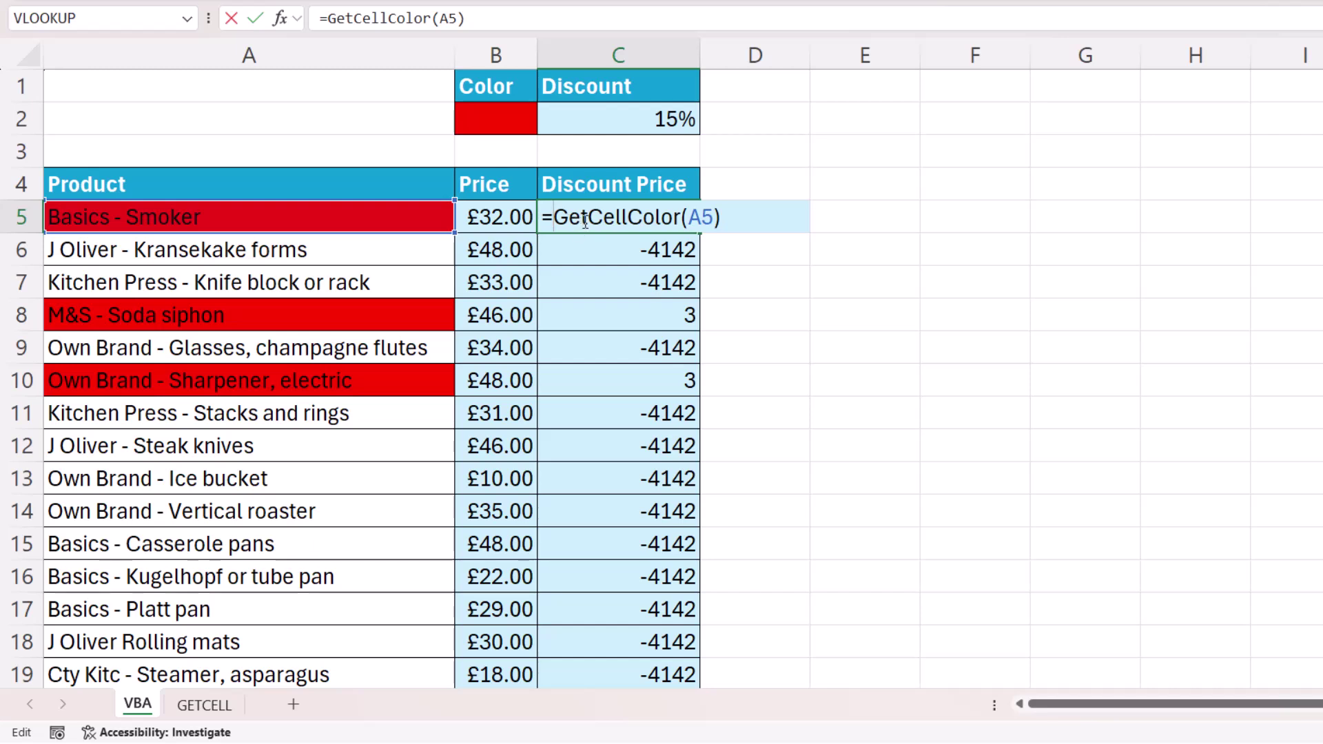
{"action": "type", "text": "IF("}
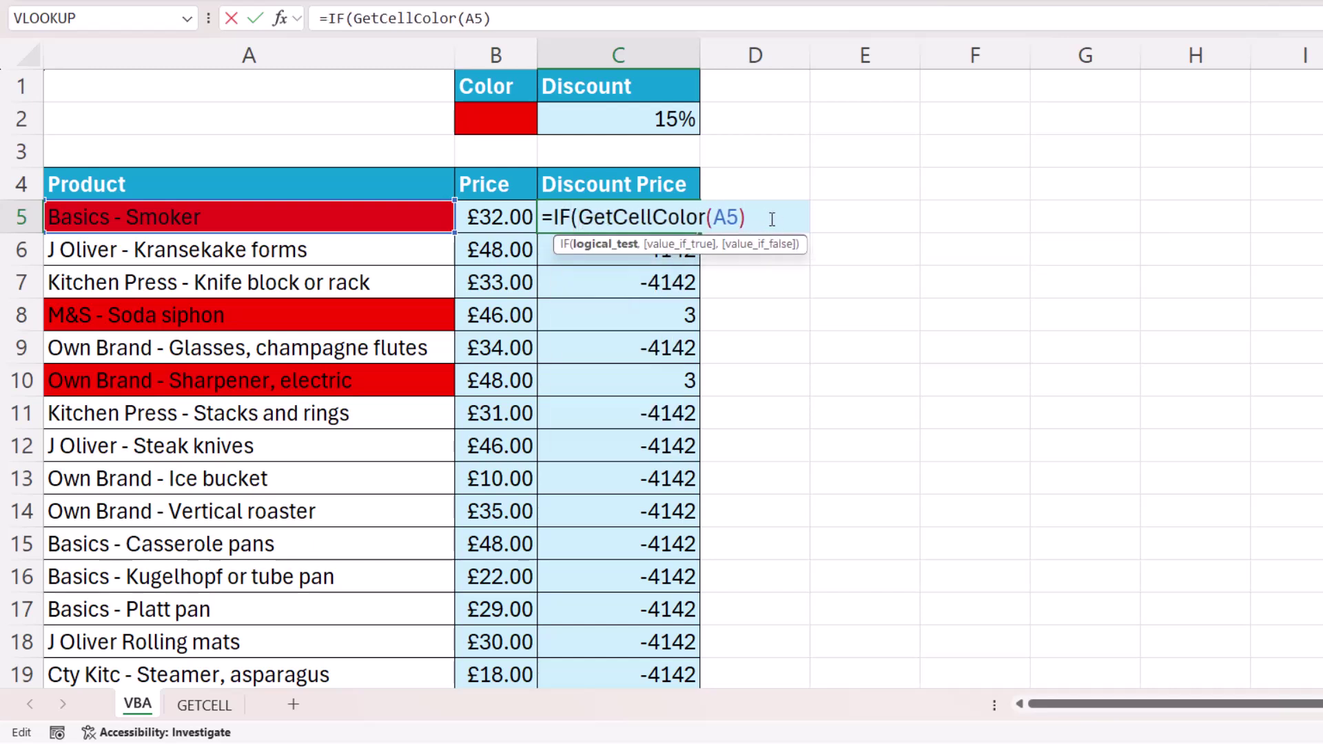
{"action": "type", "text": "3,"}
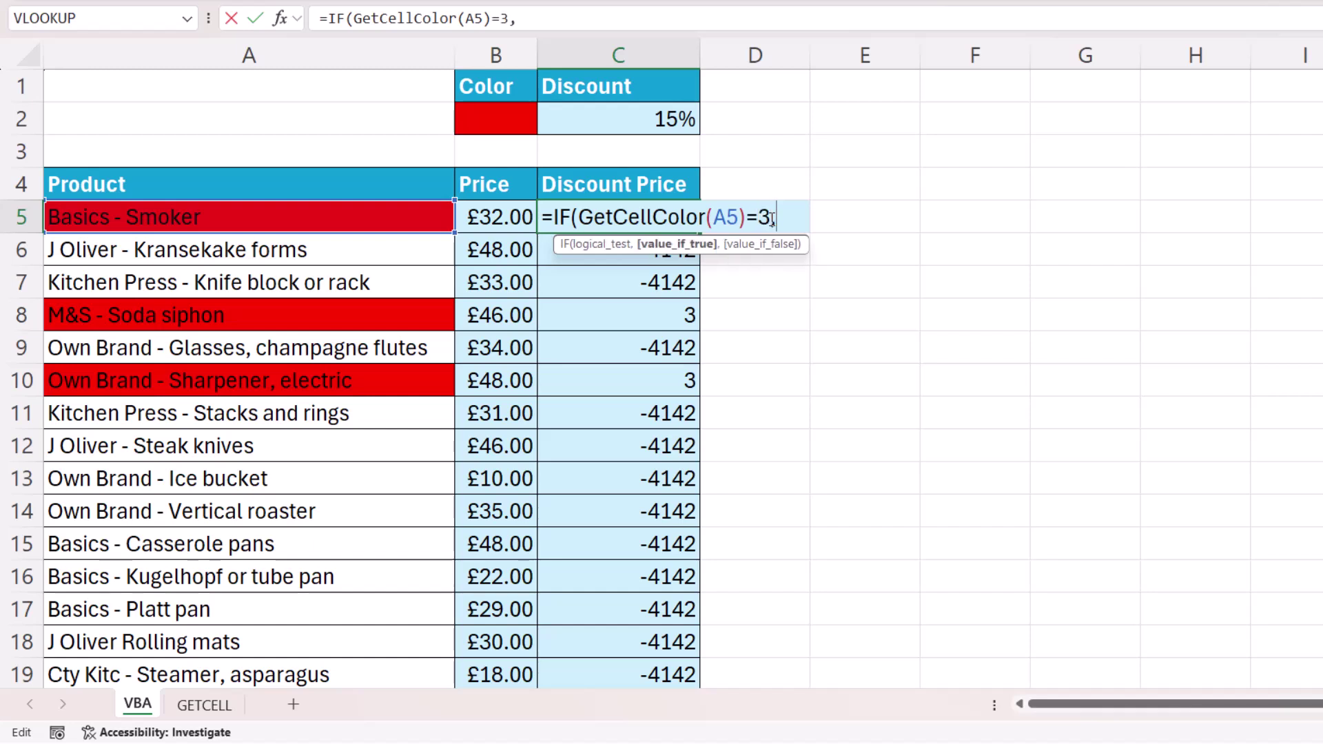
{"action": "left_click", "coordinate": [501, 216]}
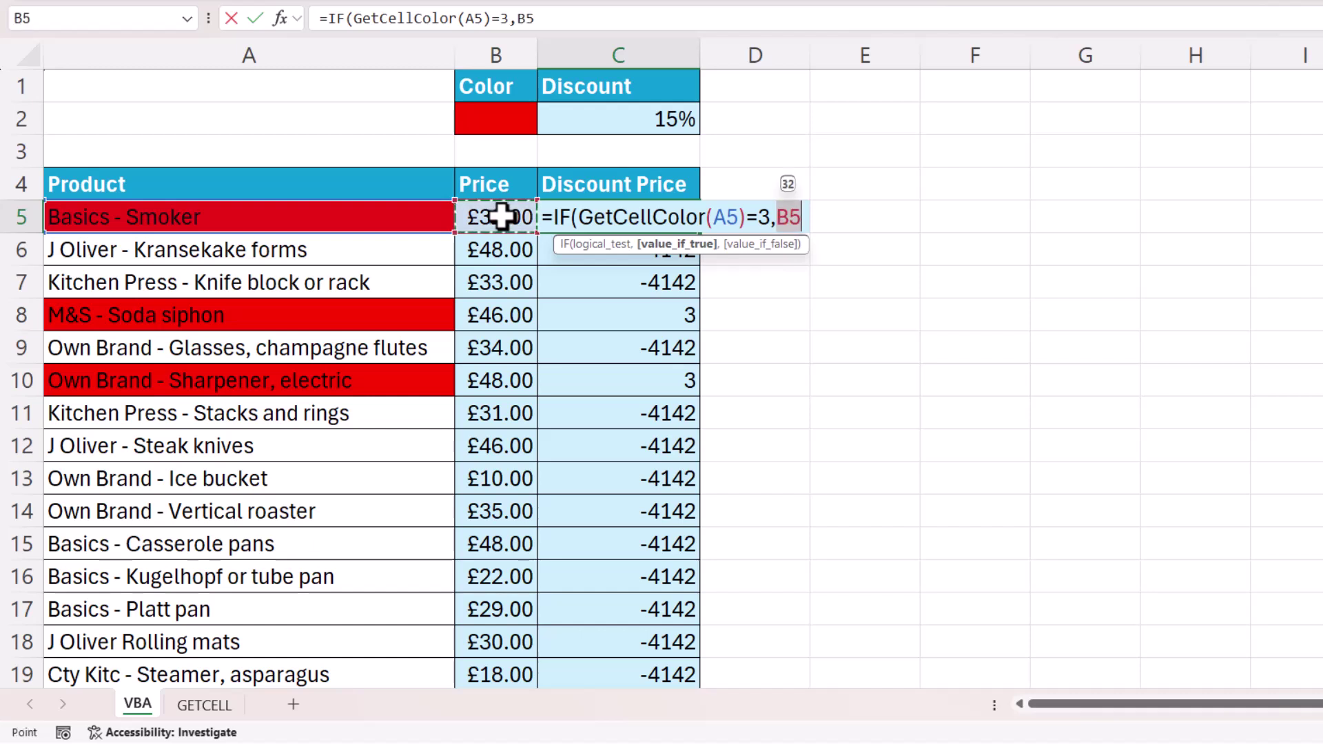
{"action": "type", "text": "*"}
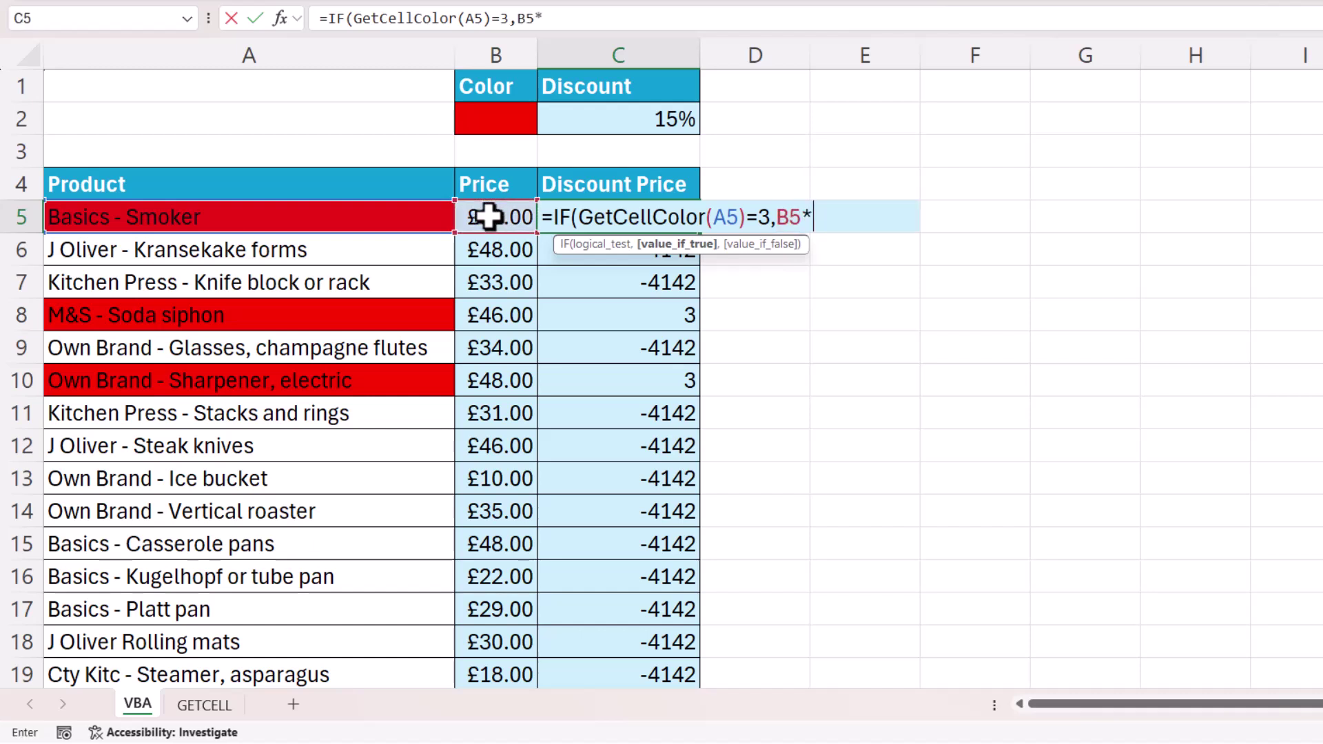
{"action": "type", "text": "(1-"}
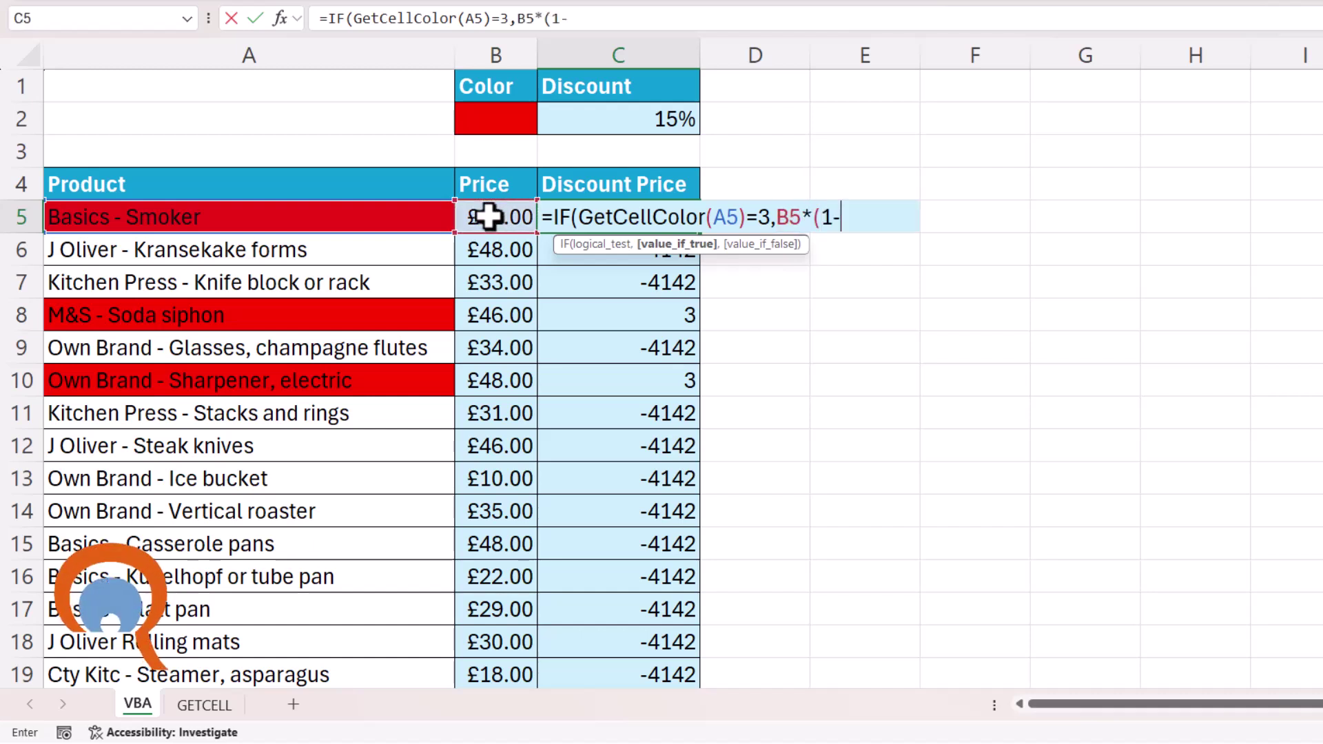
{"action": "left_click", "coordinate": [604, 109]}
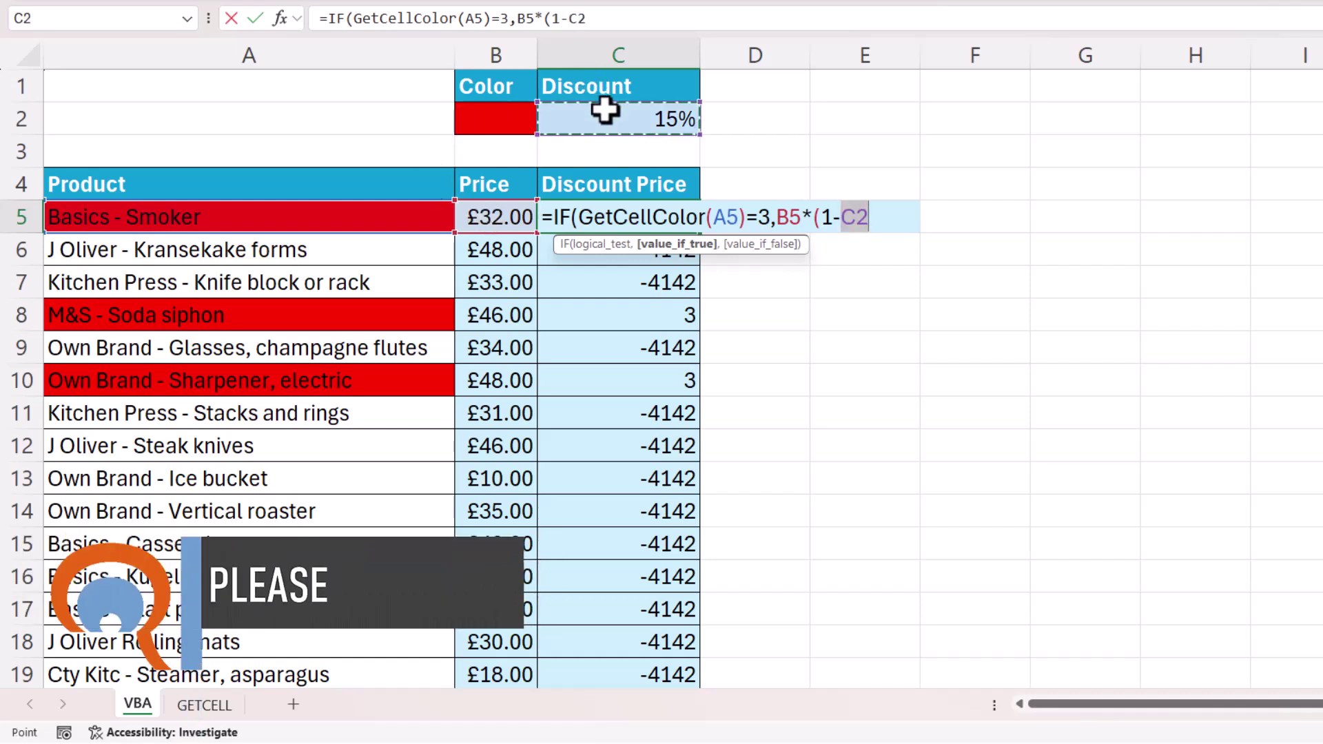
{"action": "key", "text": "F4"}
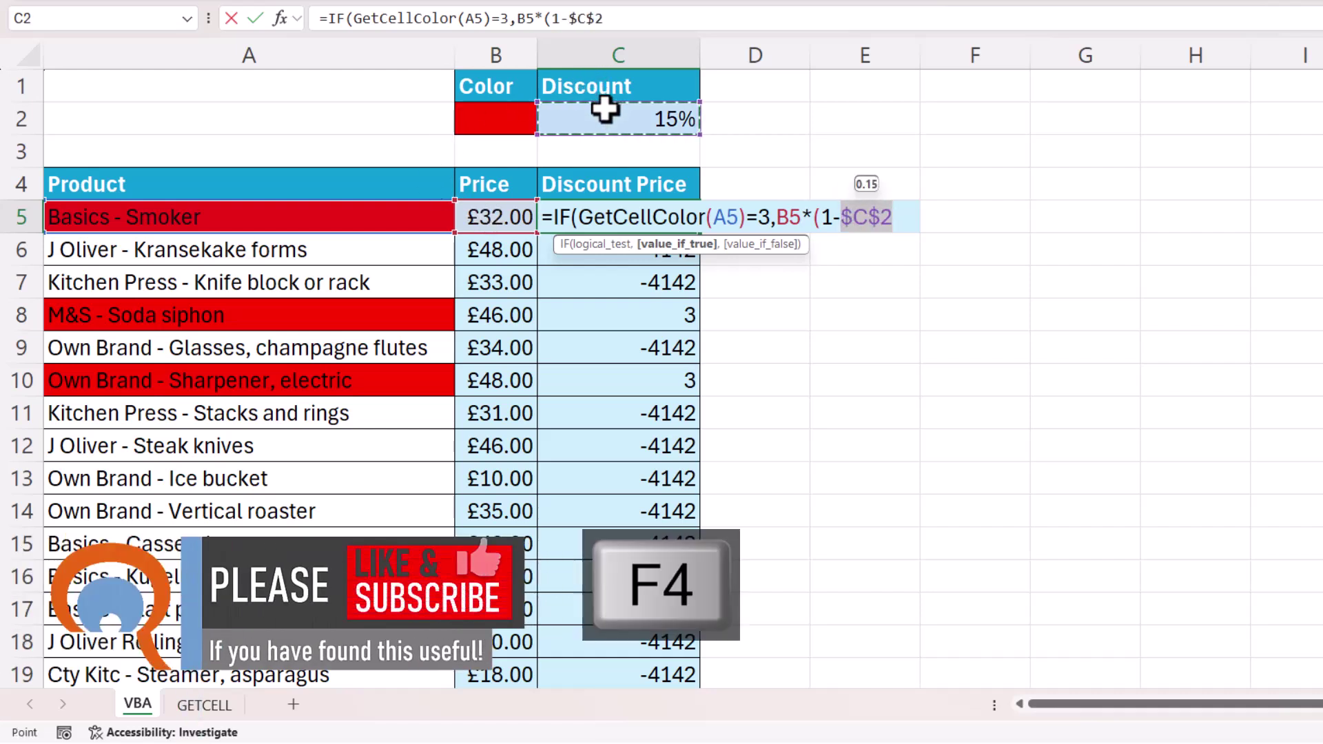
{"action": "type", "text": "),"}
{"action": "left_click", "coordinate": [499, 218]}
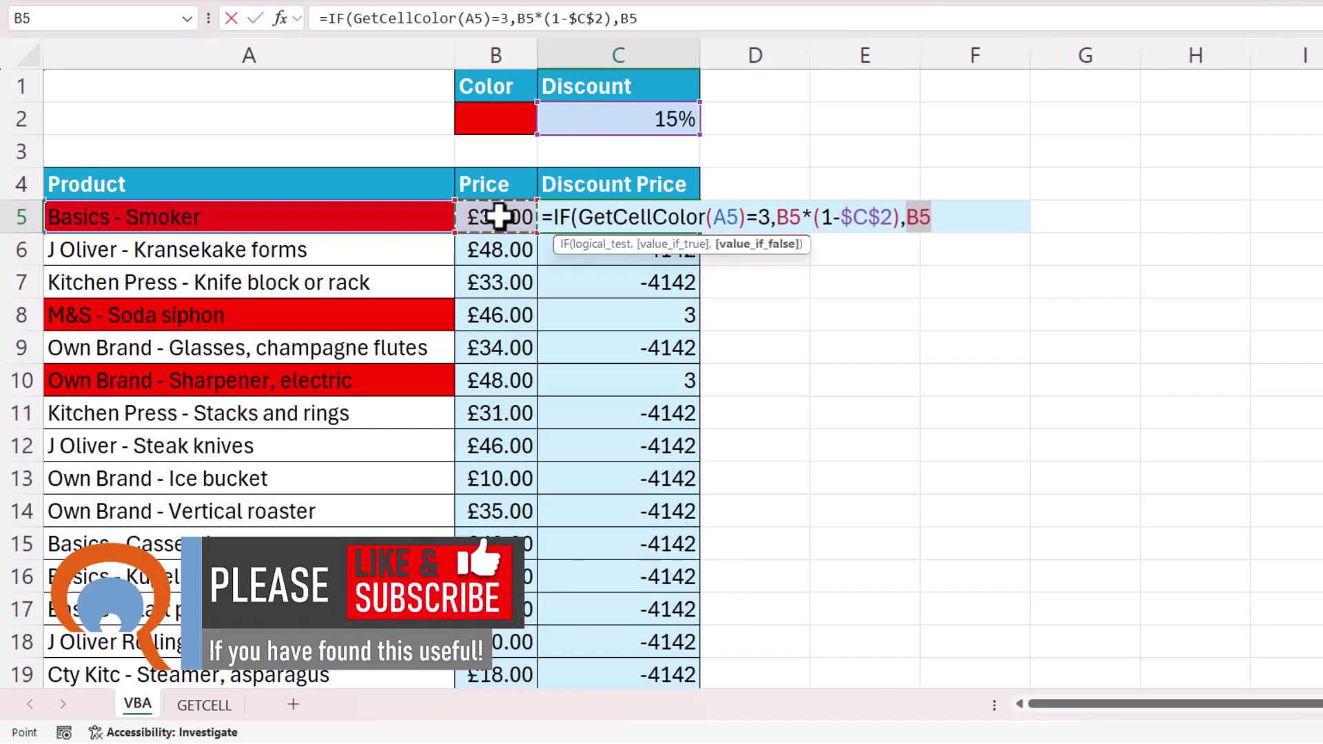
{"action": "type", "text": ")"}
{"action": "key", "text": "Return"}
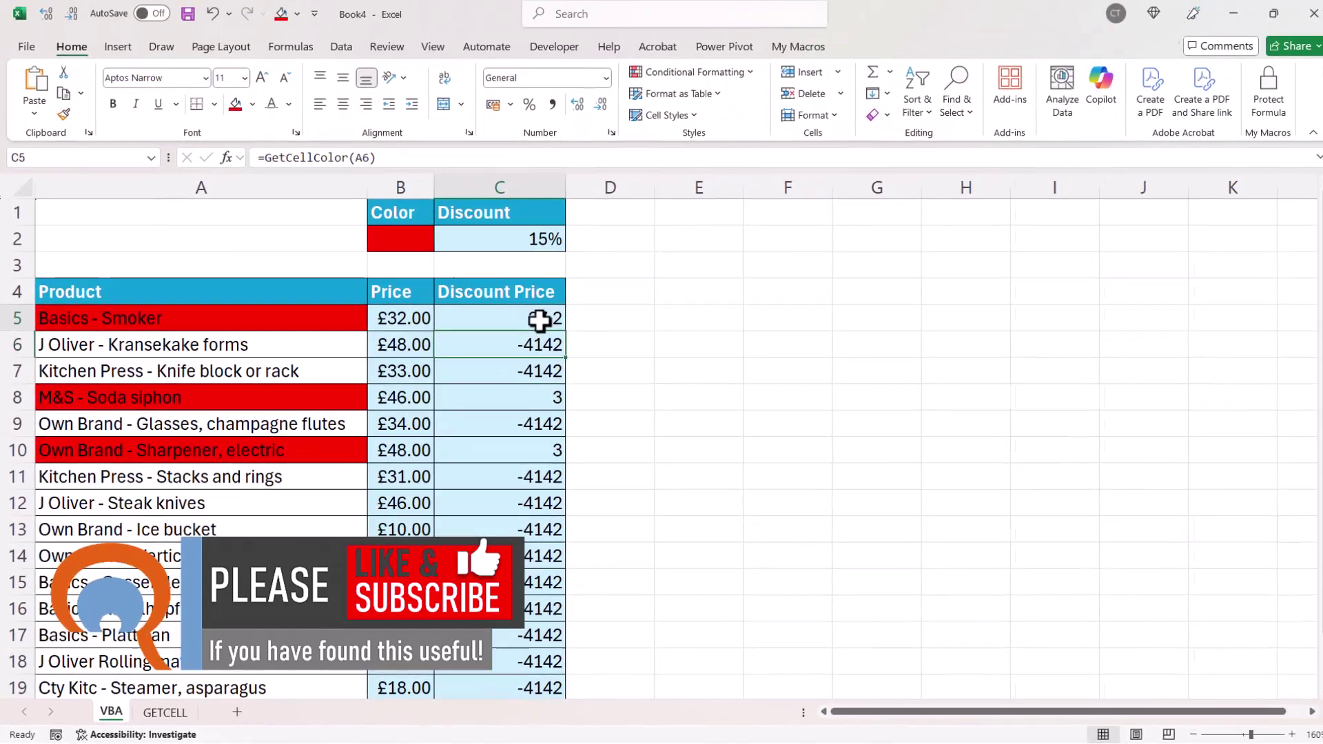
Copy C5's discount formula down to C19 and format the Discount Price values as currency
{"action": "left_click", "coordinate": [637, 244]}
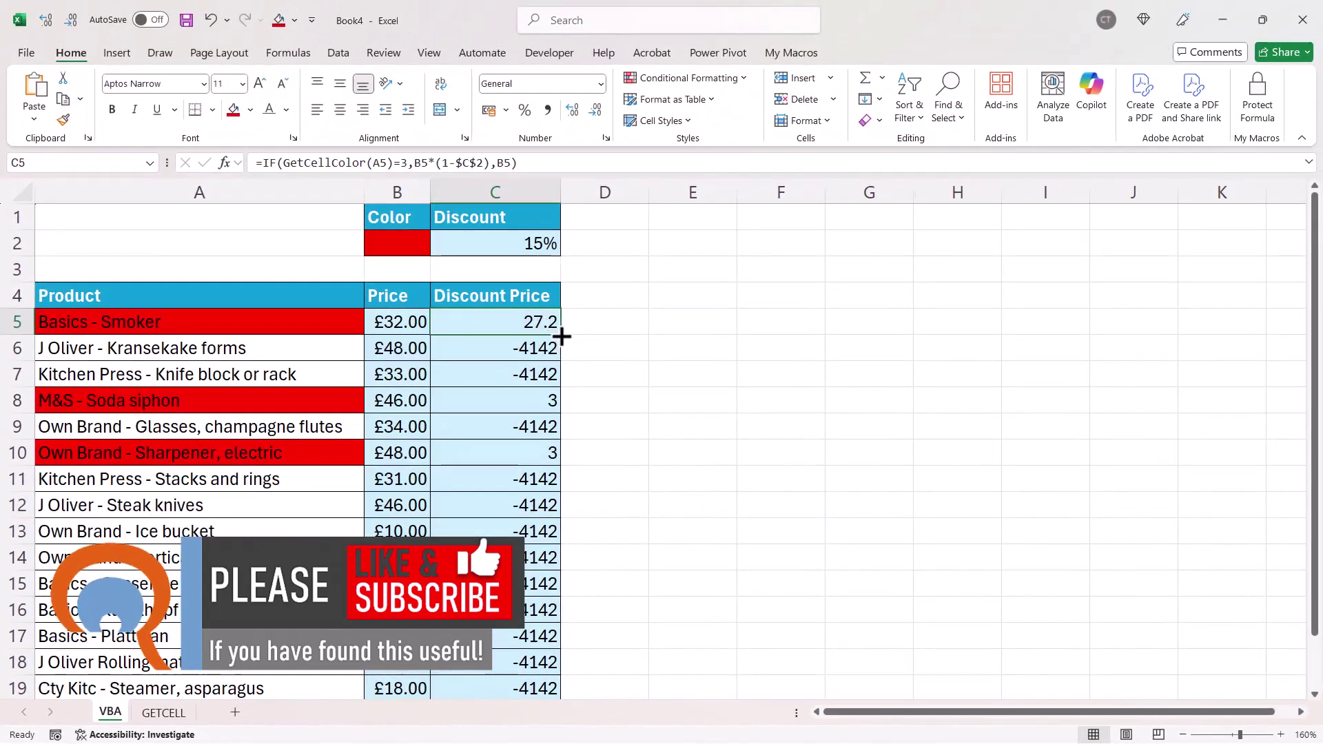
{"action": "double_click", "coordinate": [561, 336]}
{"action": "left_click", "coordinate": [600, 84]}
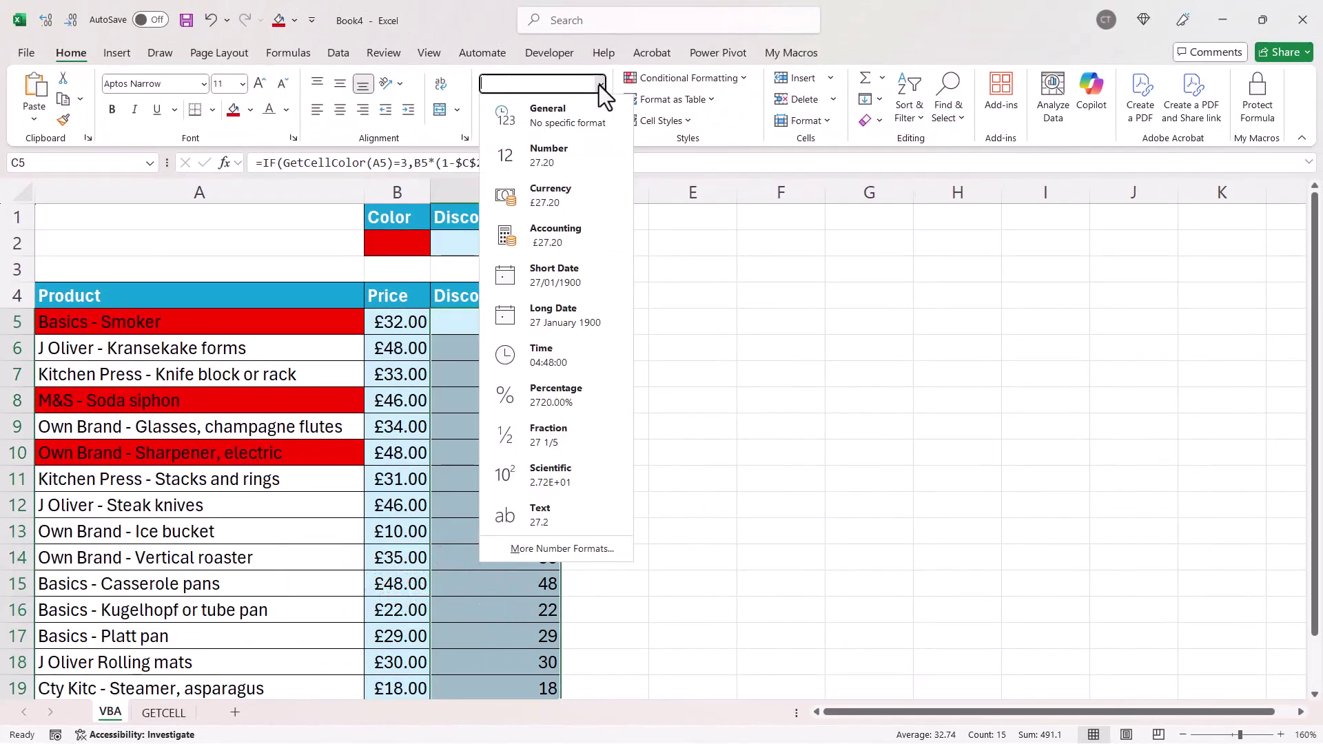
{"action": "left_click", "coordinate": [565, 191]}
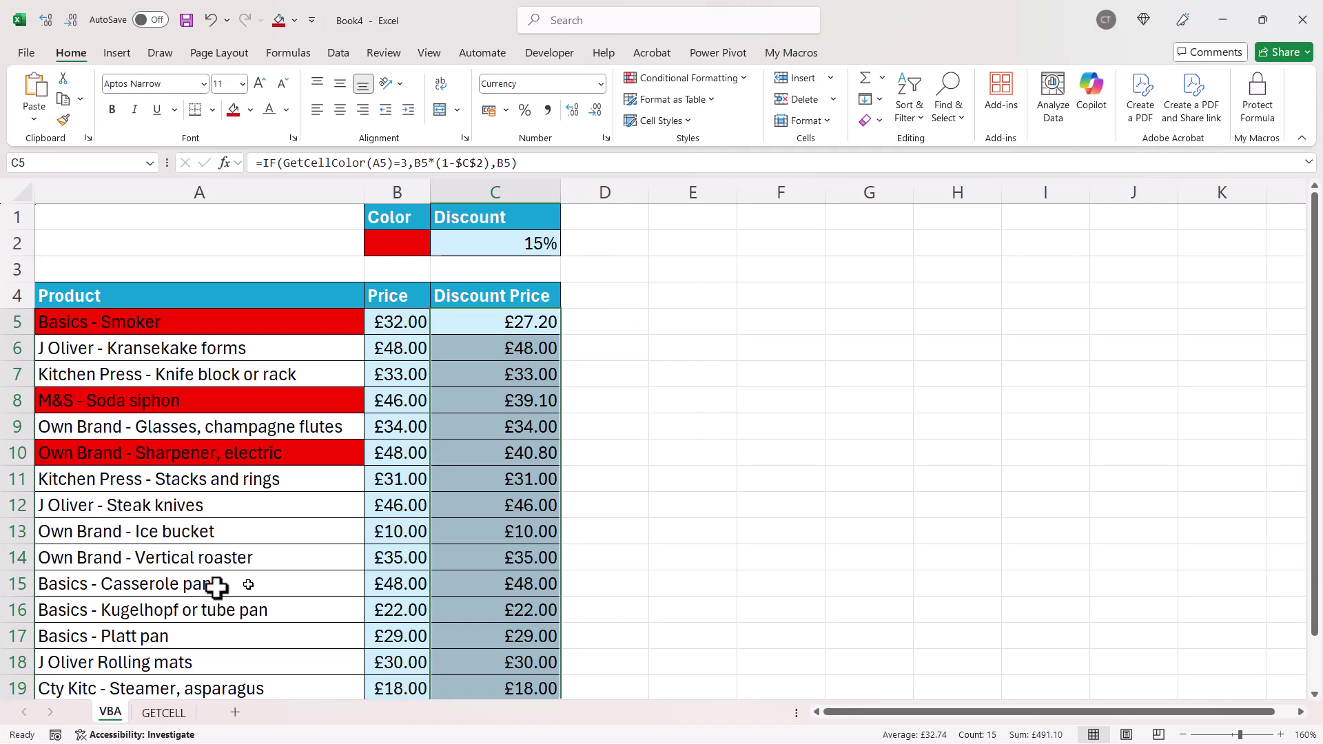
Fill the Ice bucket cell A13 red so C13 shows £8.50
{"action": "left_click", "coordinate": [172, 539]}
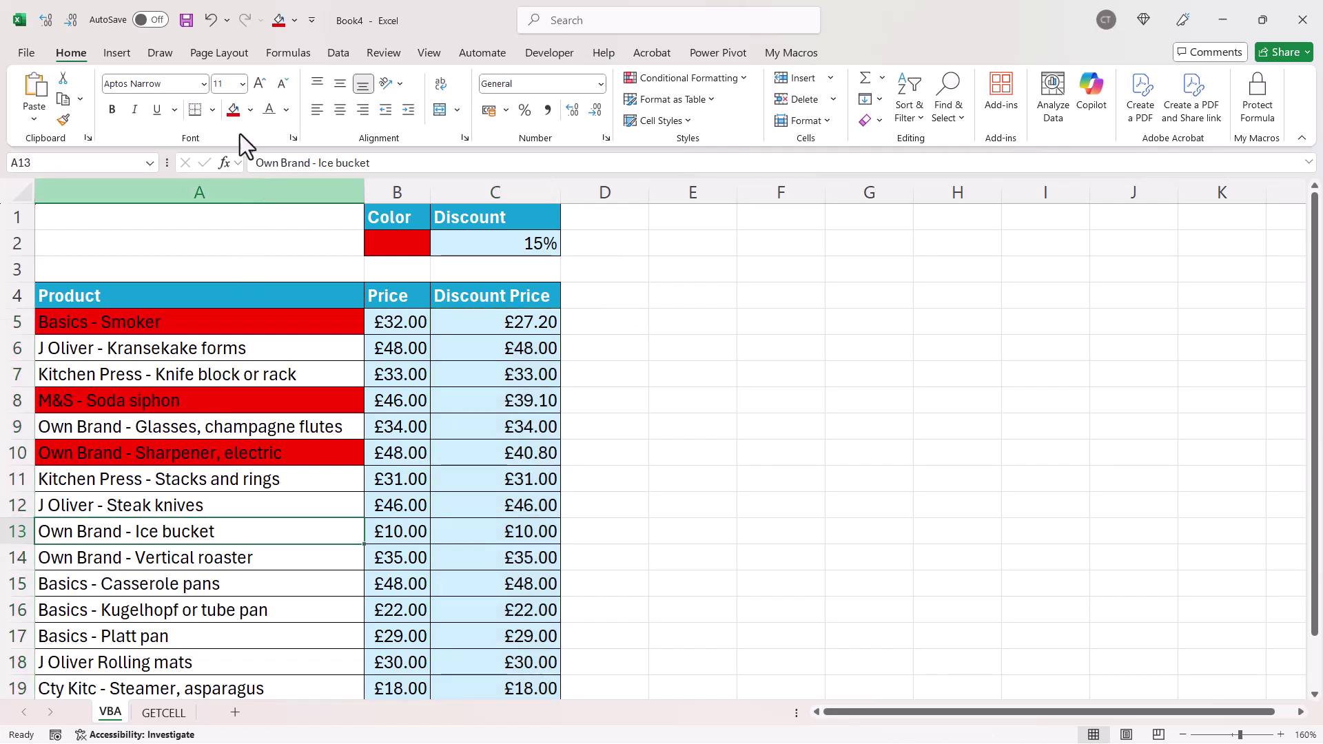
{"action": "left_click", "coordinate": [232, 110]}
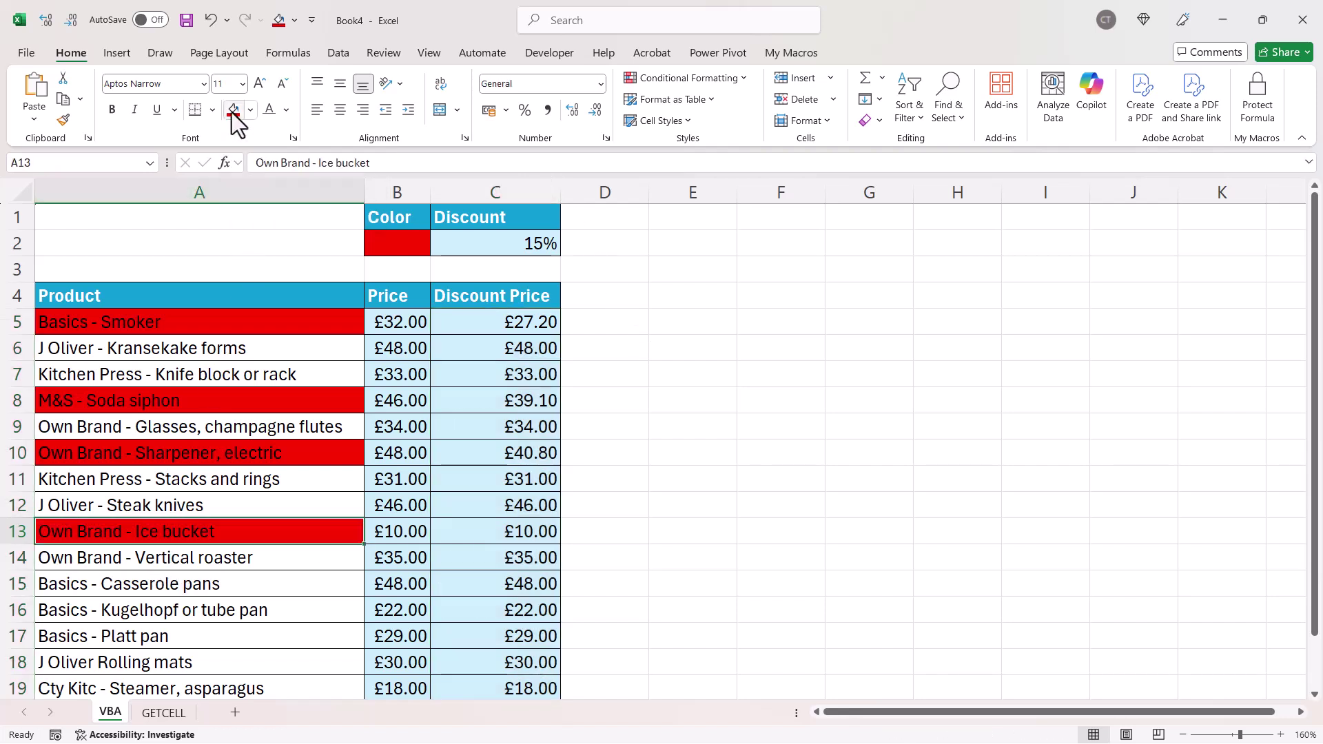
{"action": "left_click", "coordinate": [161, 556]}
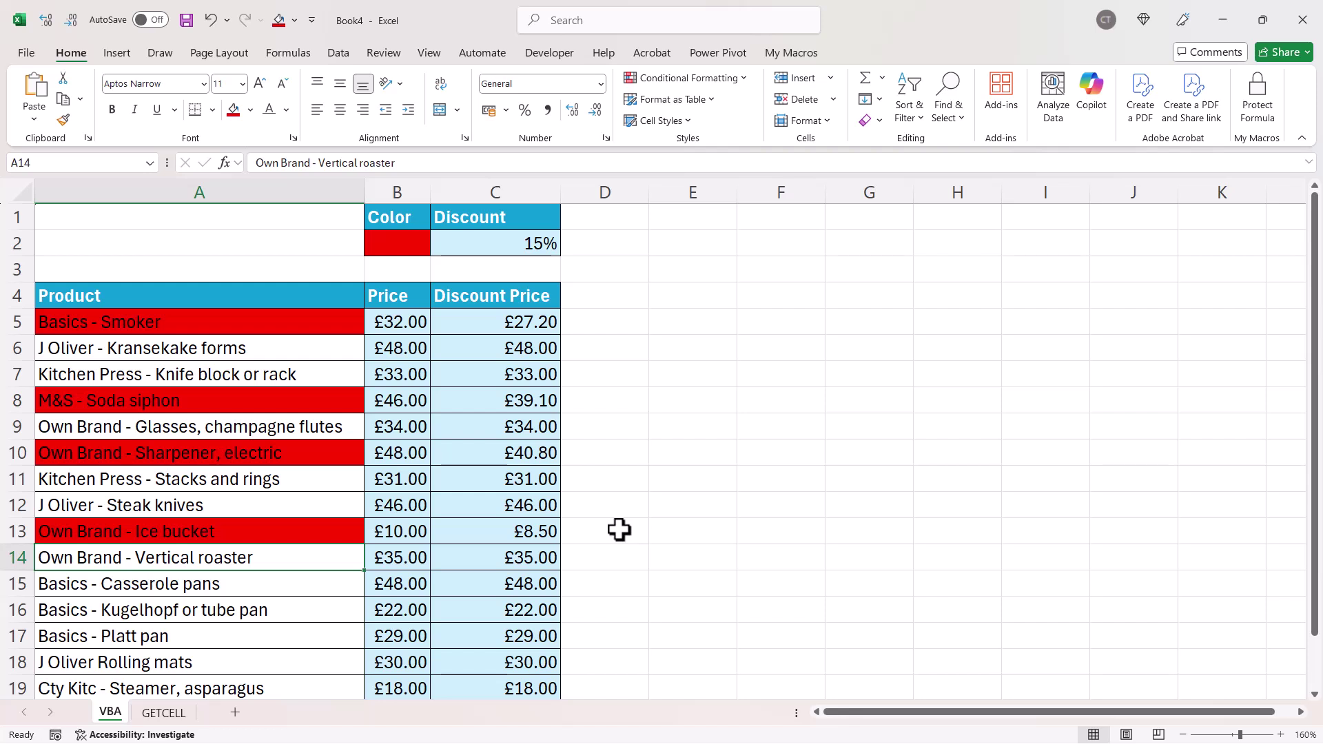
On the GETCELL sheet, select C5 and start a new name from the Formulas Name Manager
{"action": "left_click", "coordinate": [173, 716]}
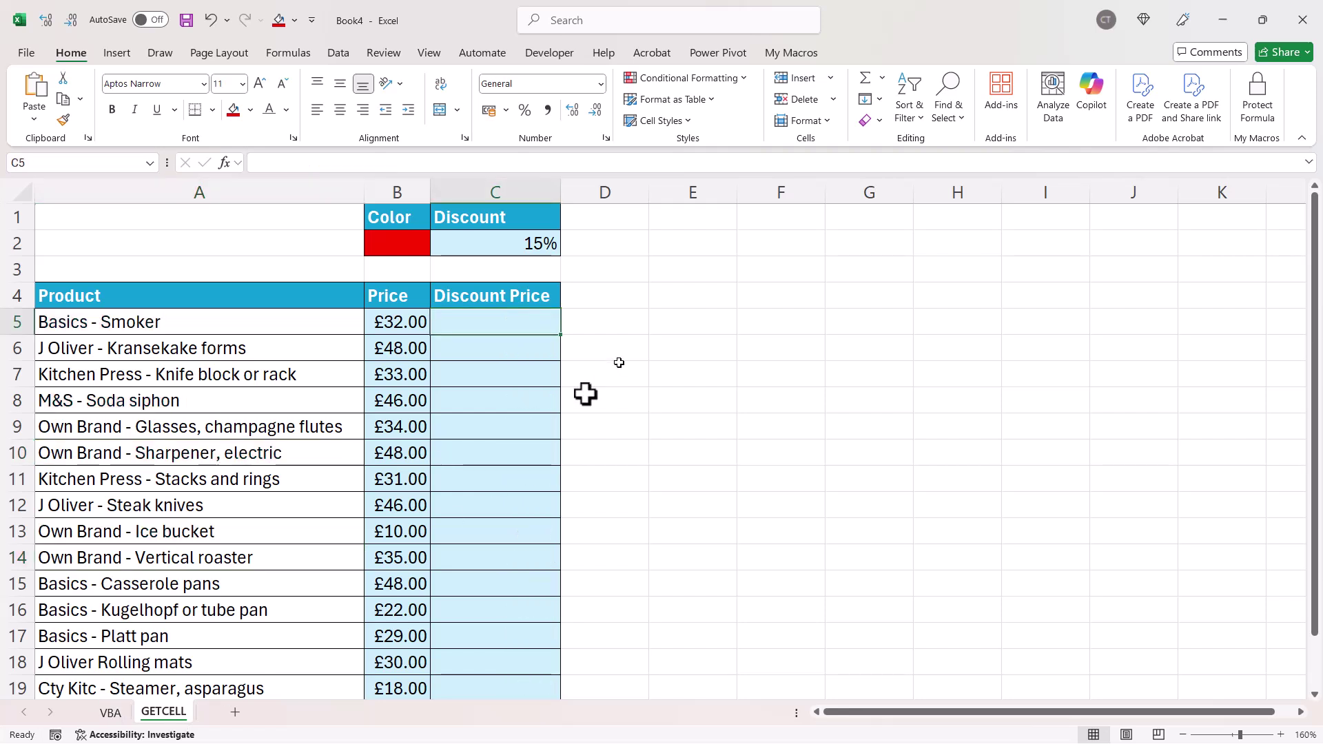
{"action": "left_click", "coordinate": [487, 431]}
{"action": "left_click", "coordinate": [476, 329]}
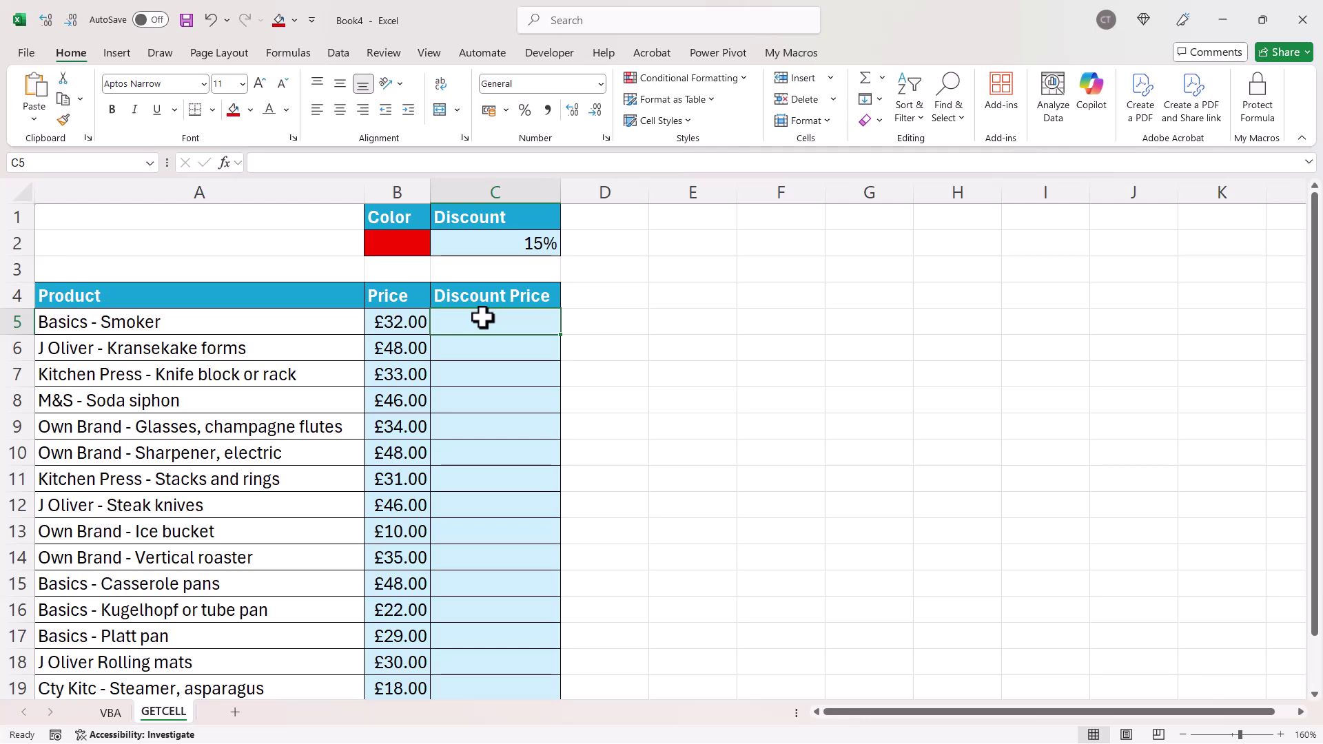
{"action": "left_click", "coordinate": [301, 52]}
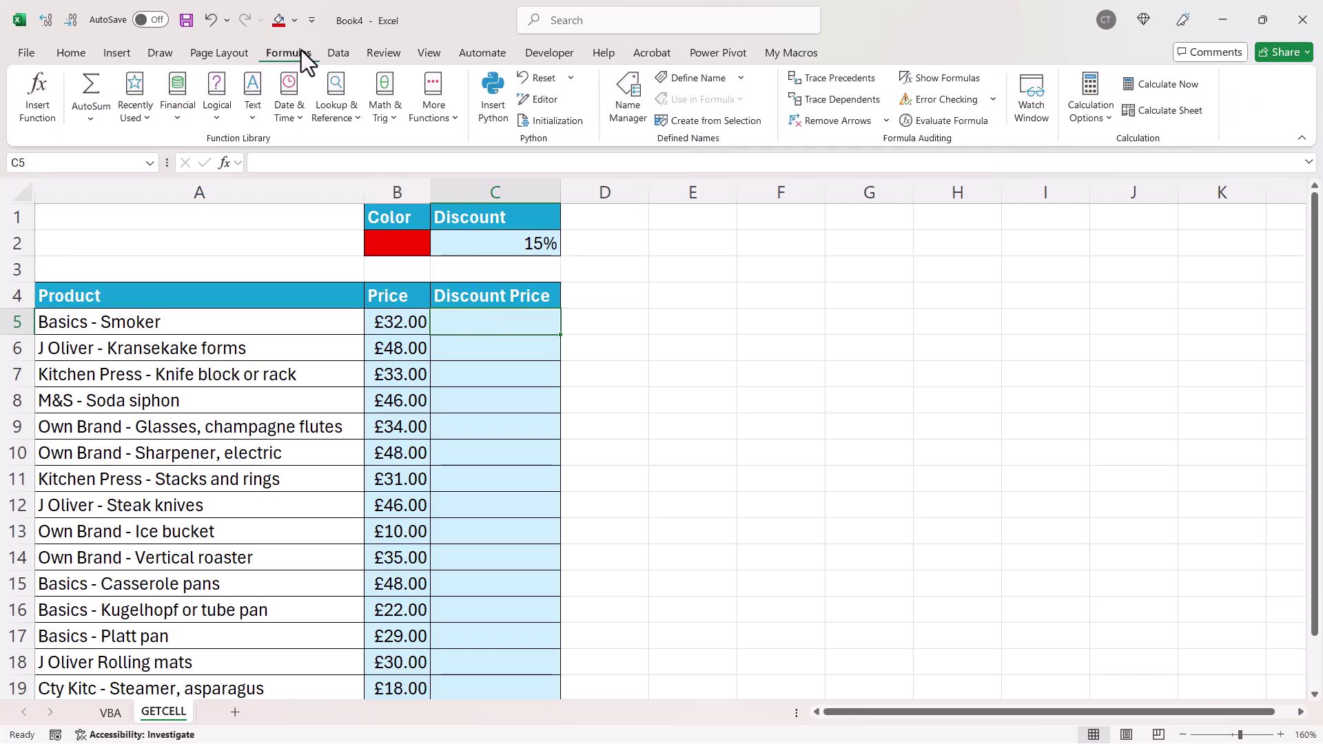
{"action": "left_click", "coordinate": [629, 100]}
{"action": "left_click", "coordinate": [538, 105]}
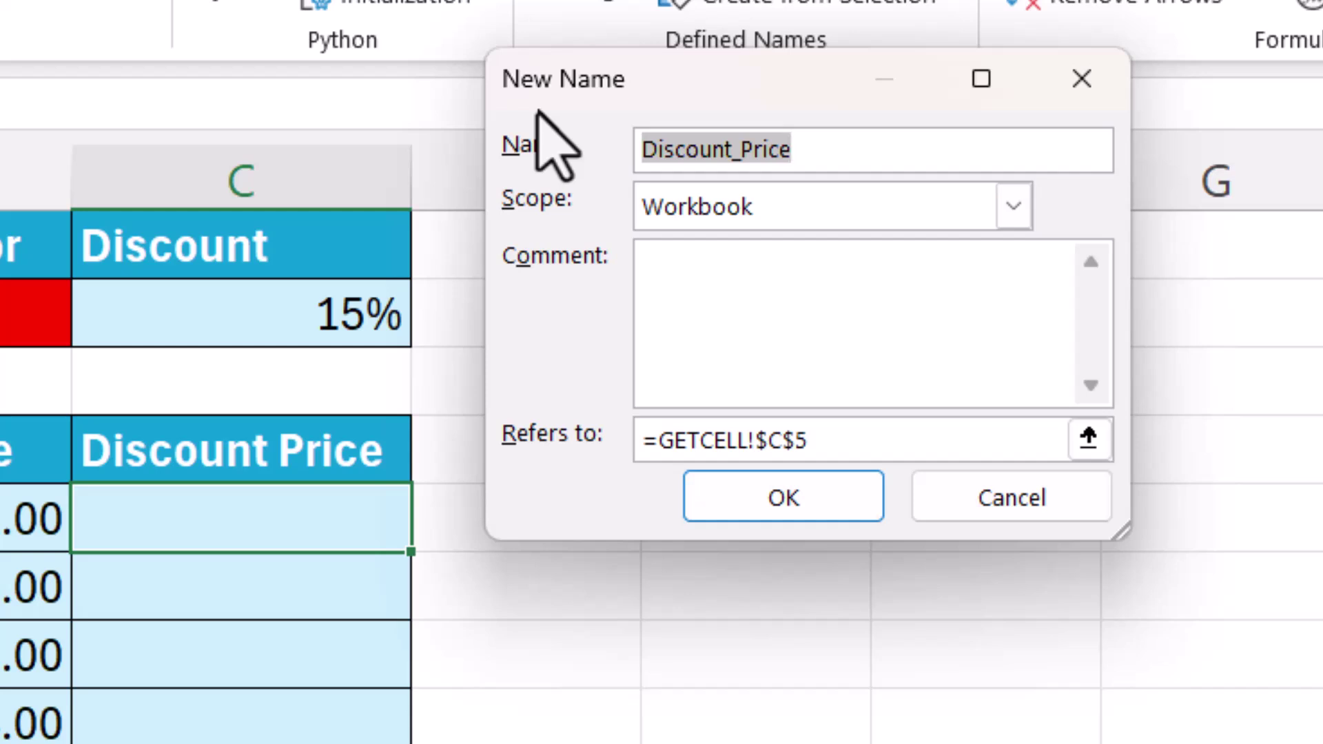
Name it CellColor, referring to =GET.CELL(38,GETCELL!A5) with A5 as a relative reference
{"action": "type", "text": "Cell"}
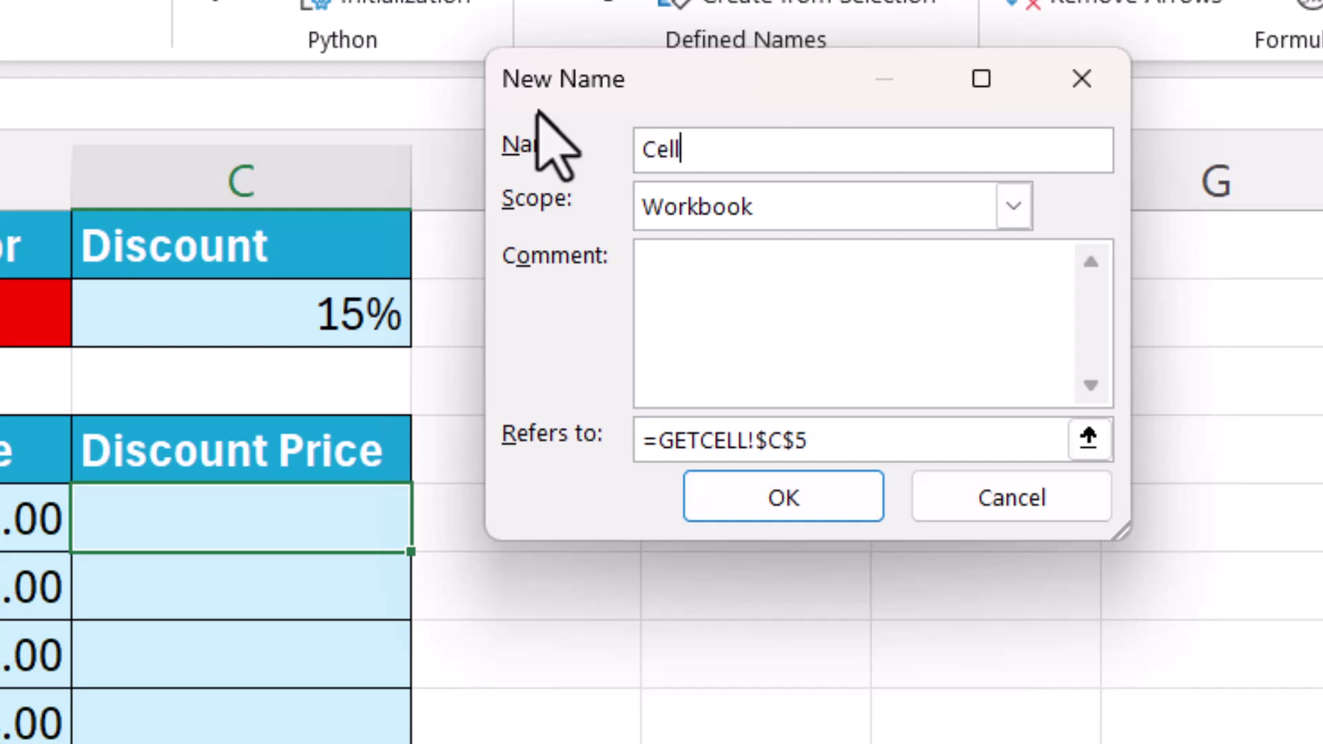
{"action": "type", "text": "Color"}
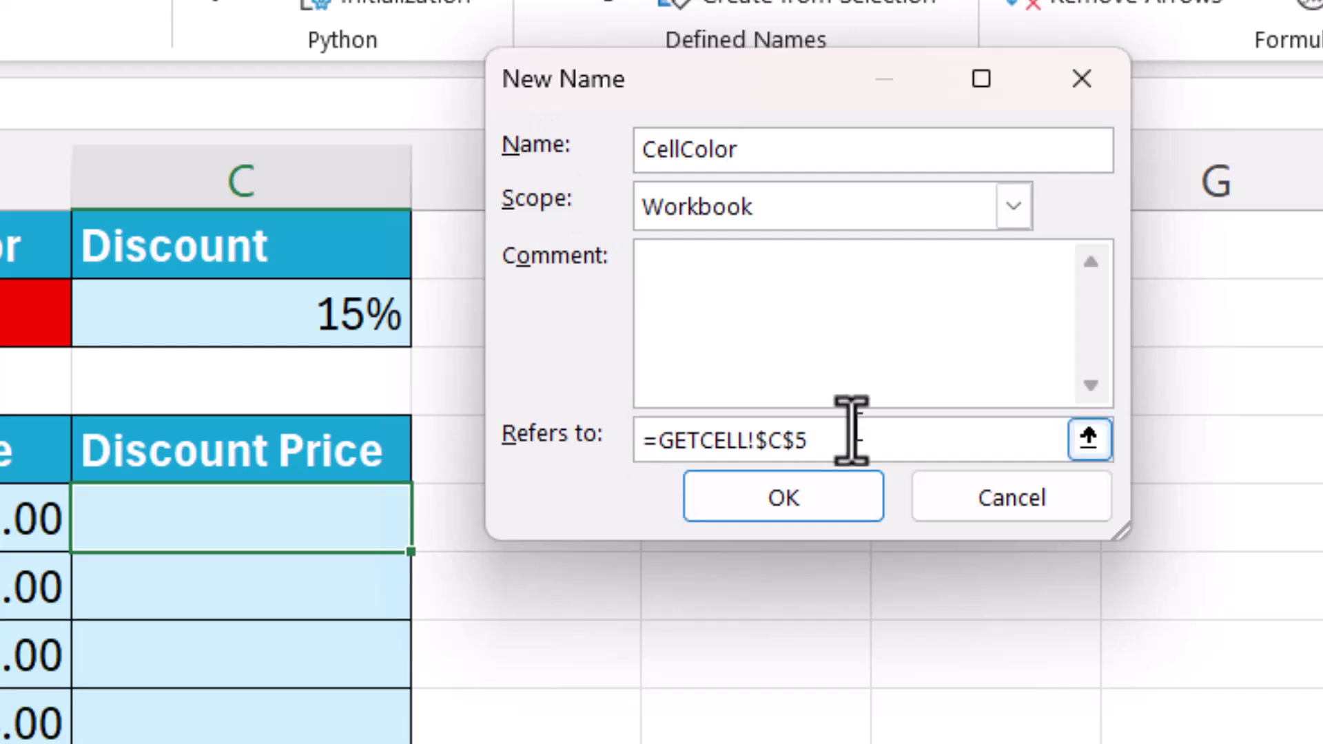
{"action": "left_click_drag", "start_coordinate": [851, 431], "coordinate": [601, 434]}
{"action": "key", "text": "BackSpace"}
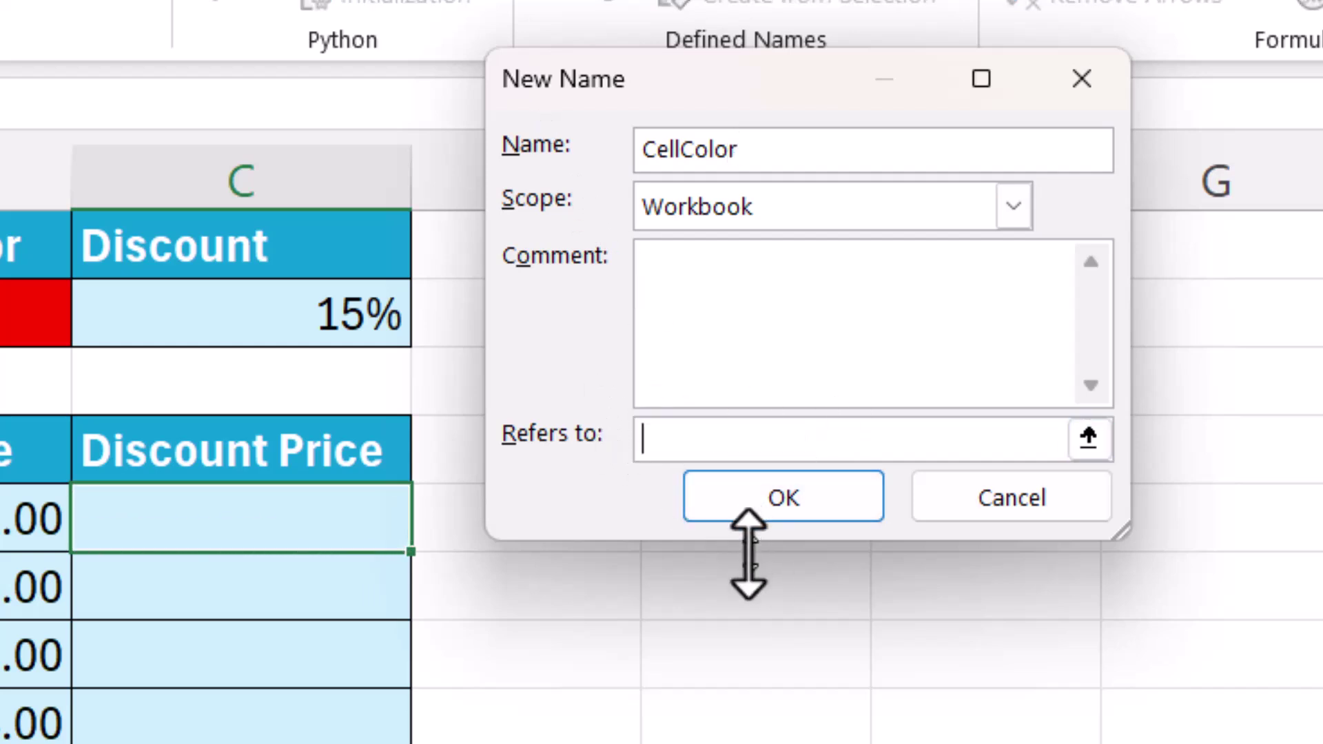
{"action": "type", "text": "=GET"}
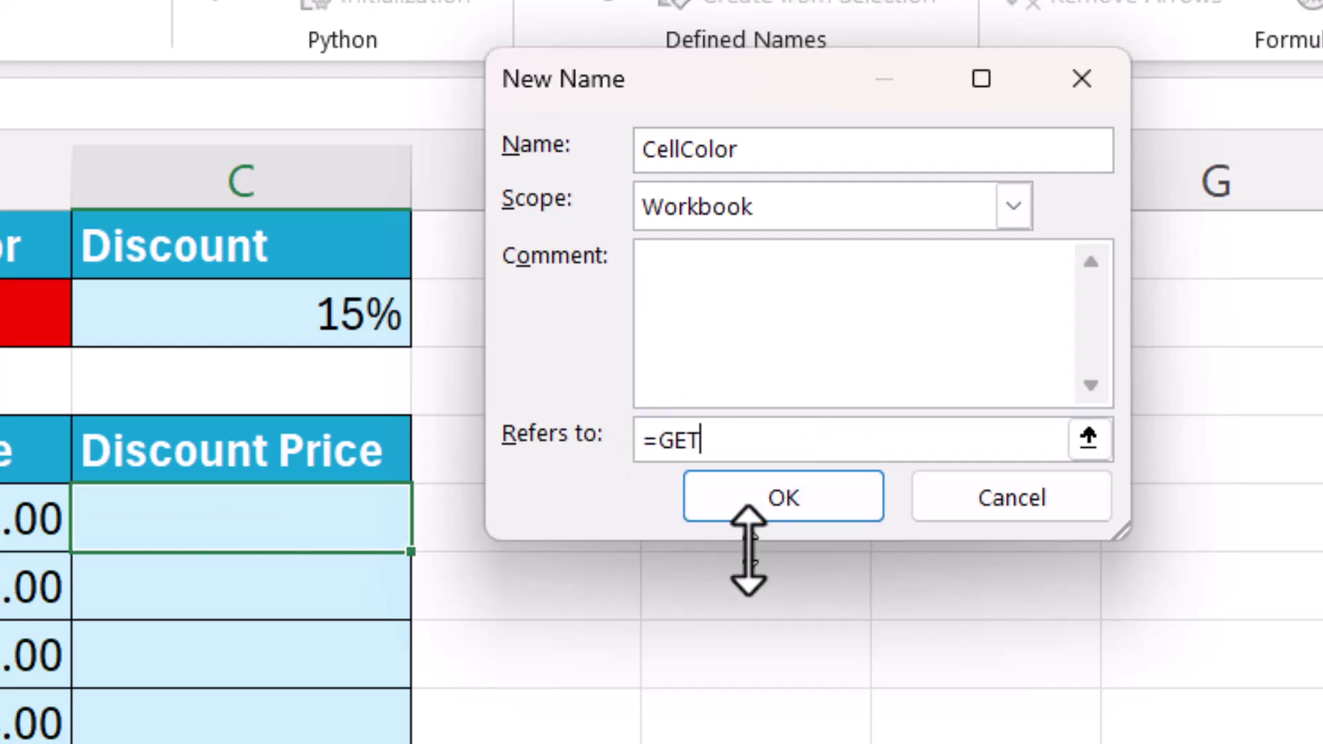
{"action": "type", "text": ".CELL"}
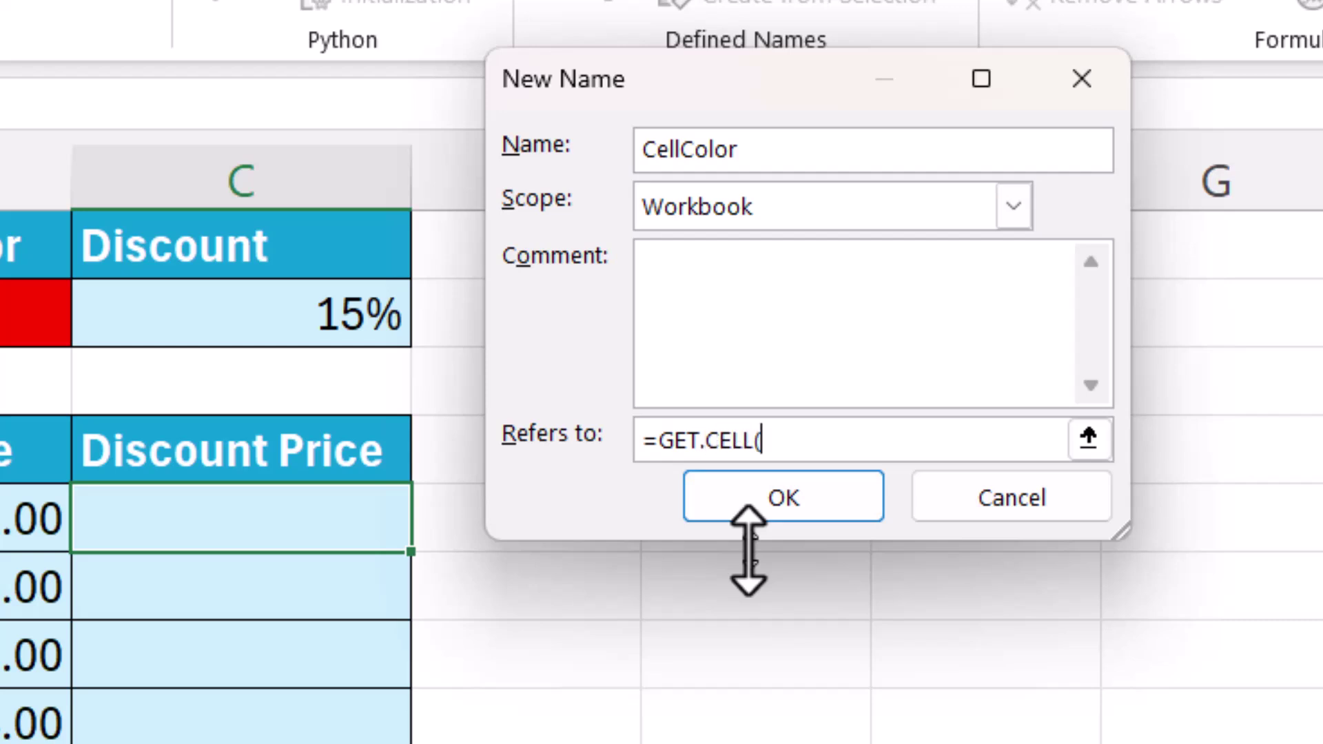
{"action": "type", "text": "(38"}
{"action": "type", "text": ","}
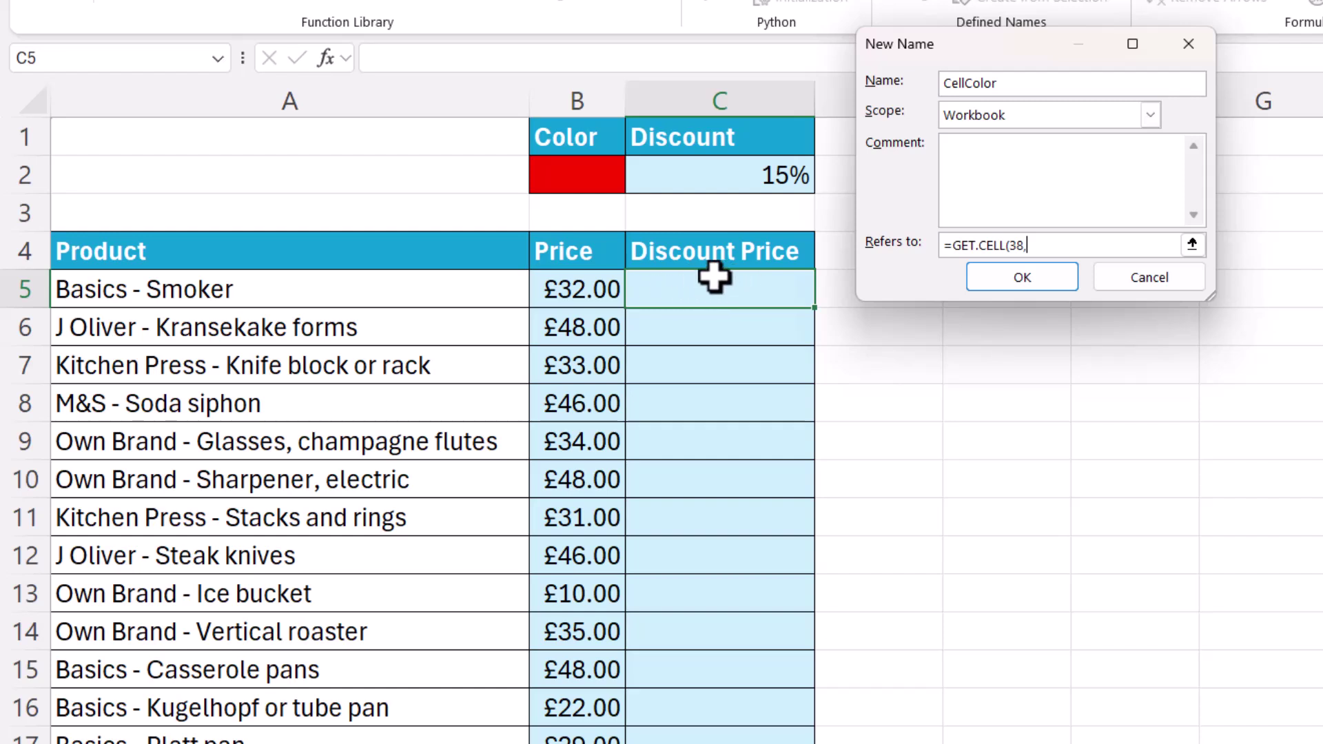
{"action": "left_click", "coordinate": [229, 291]}
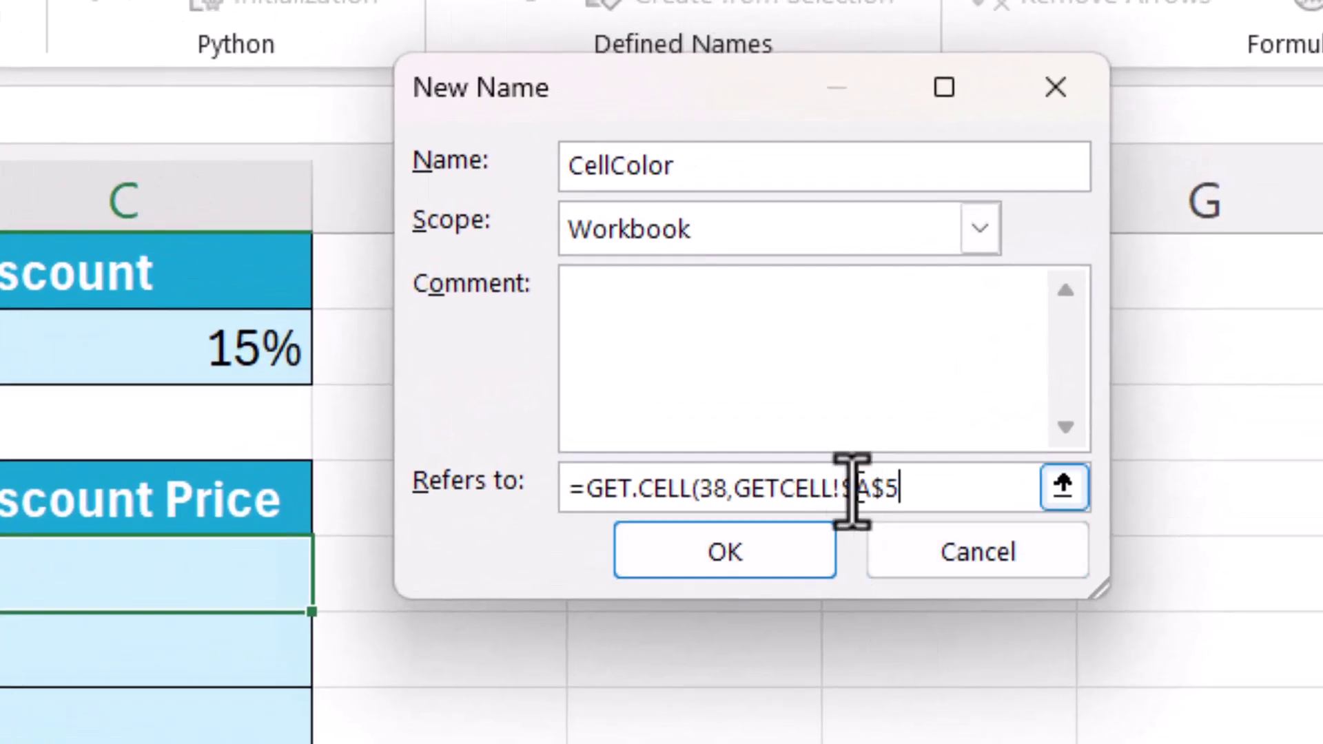
{"action": "key", "text": "Left"}
{"action": "key", "text": "Left"}
{"action": "key", "text": "Left"}
{"action": "key", "text": "BackSpace"}
{"action": "left_click", "coordinate": [861, 488]}
{"action": "key", "text": "Delete"}
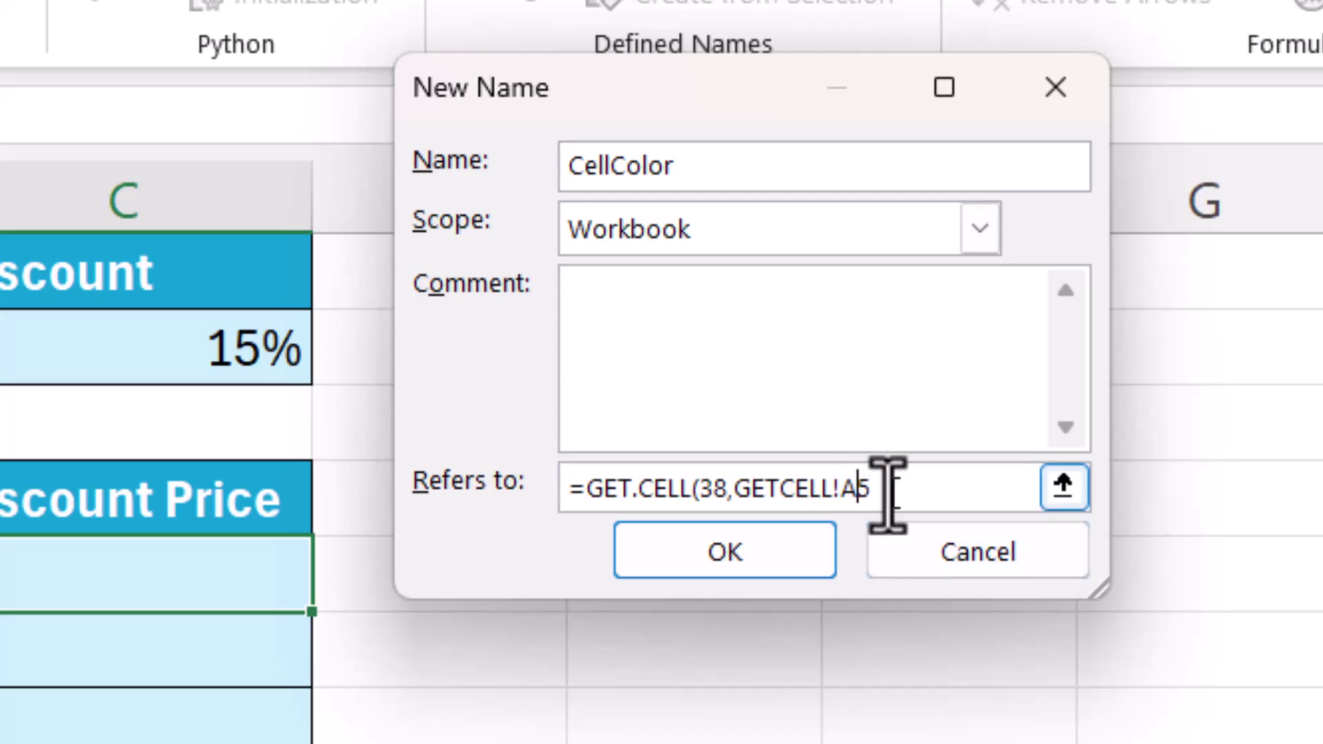
{"action": "left_click", "coordinate": [884, 489]}
Finish defining the CellColor name and close the Name Manager
{"action": "type", "text": ")"}
{"action": "left_click", "coordinate": [741, 549]}
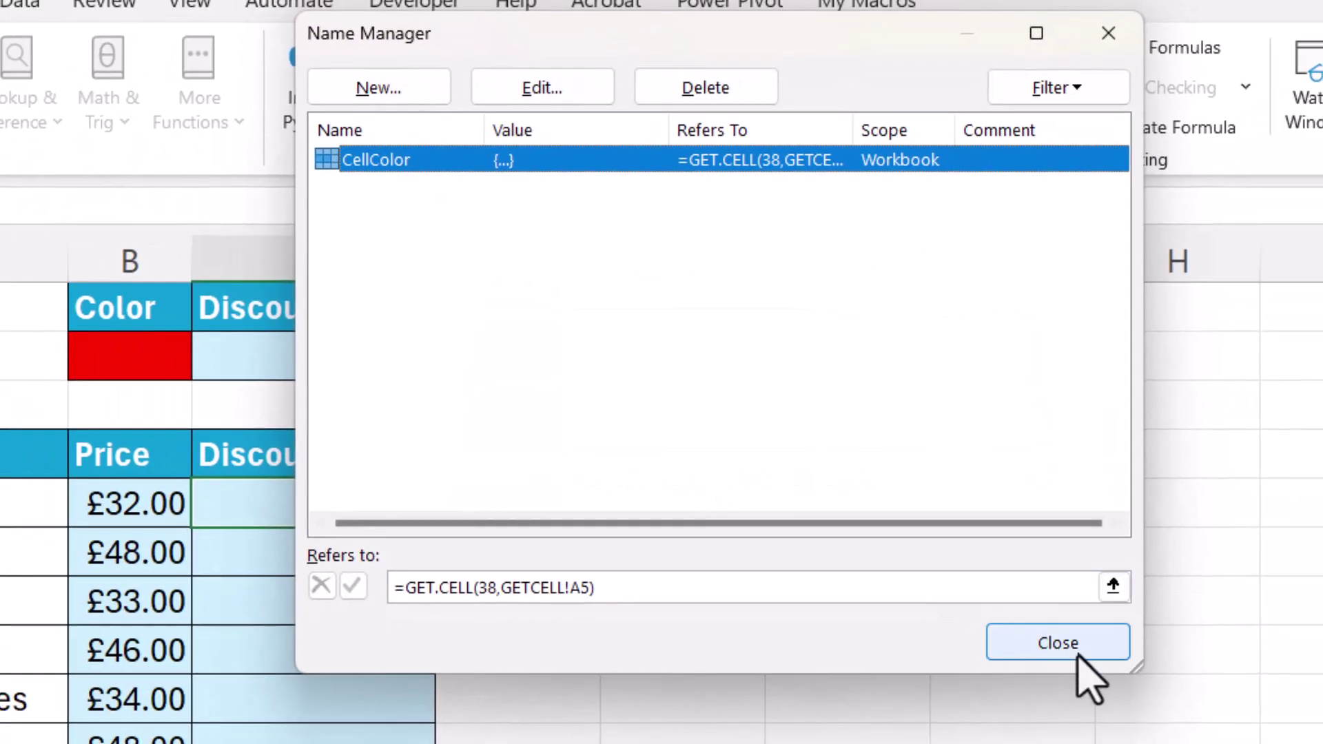
{"action": "left_click", "coordinate": [1065, 646]}
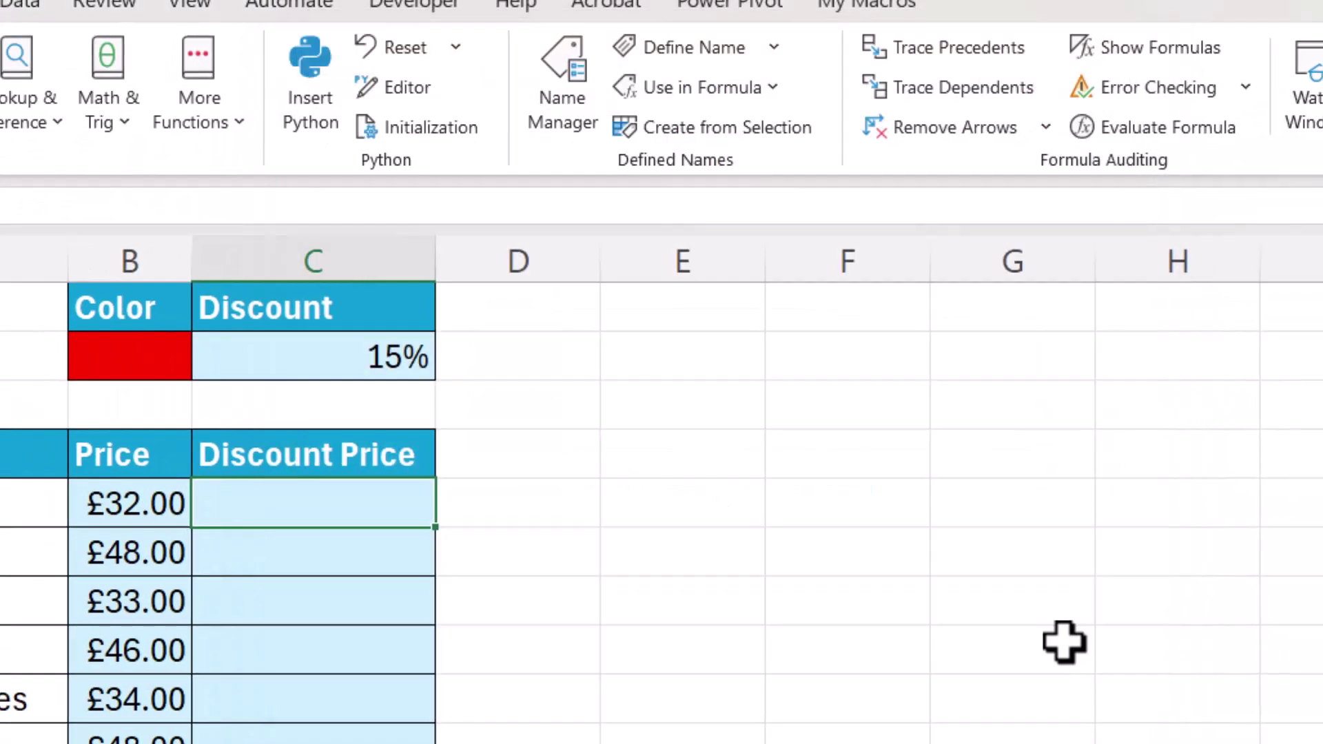
Begin a formula in C5 of the Discount Price column with =cel
{"action": "left_click", "coordinate": [314, 602]}
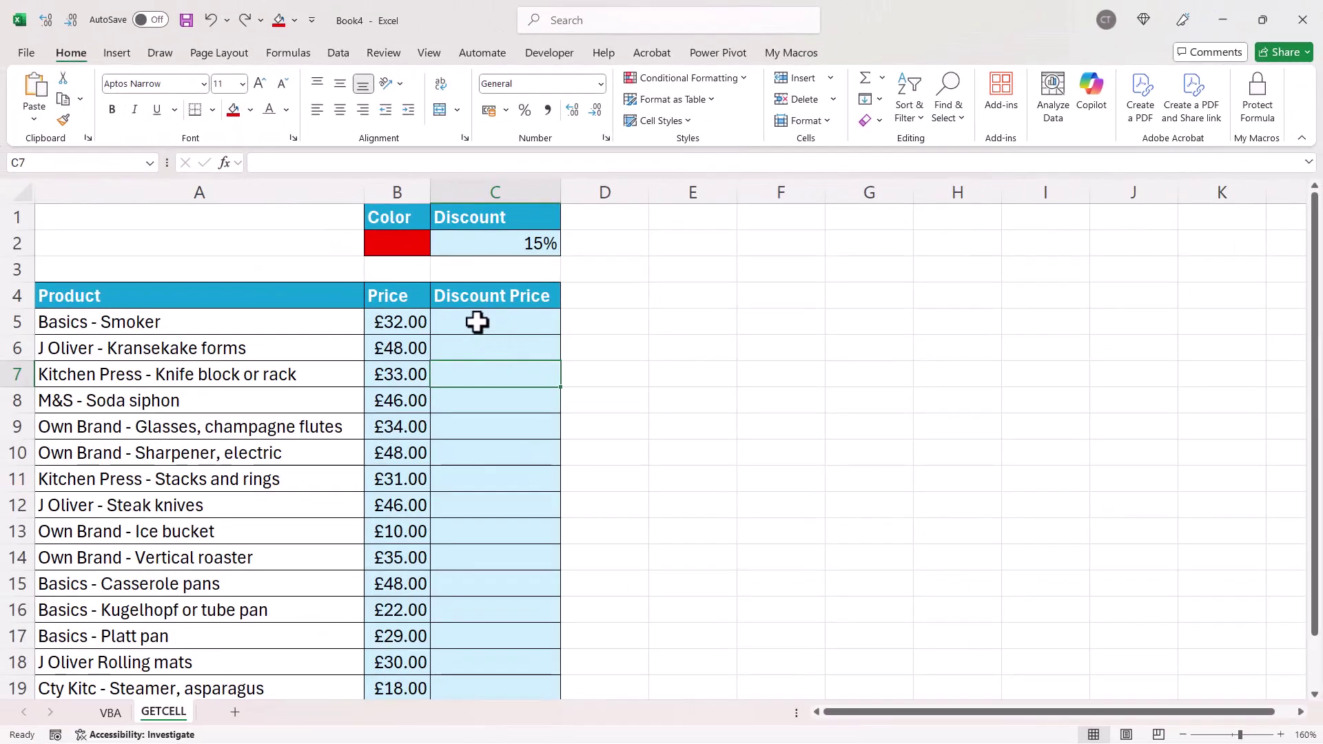
{"action": "left_click", "coordinate": [476, 321]}
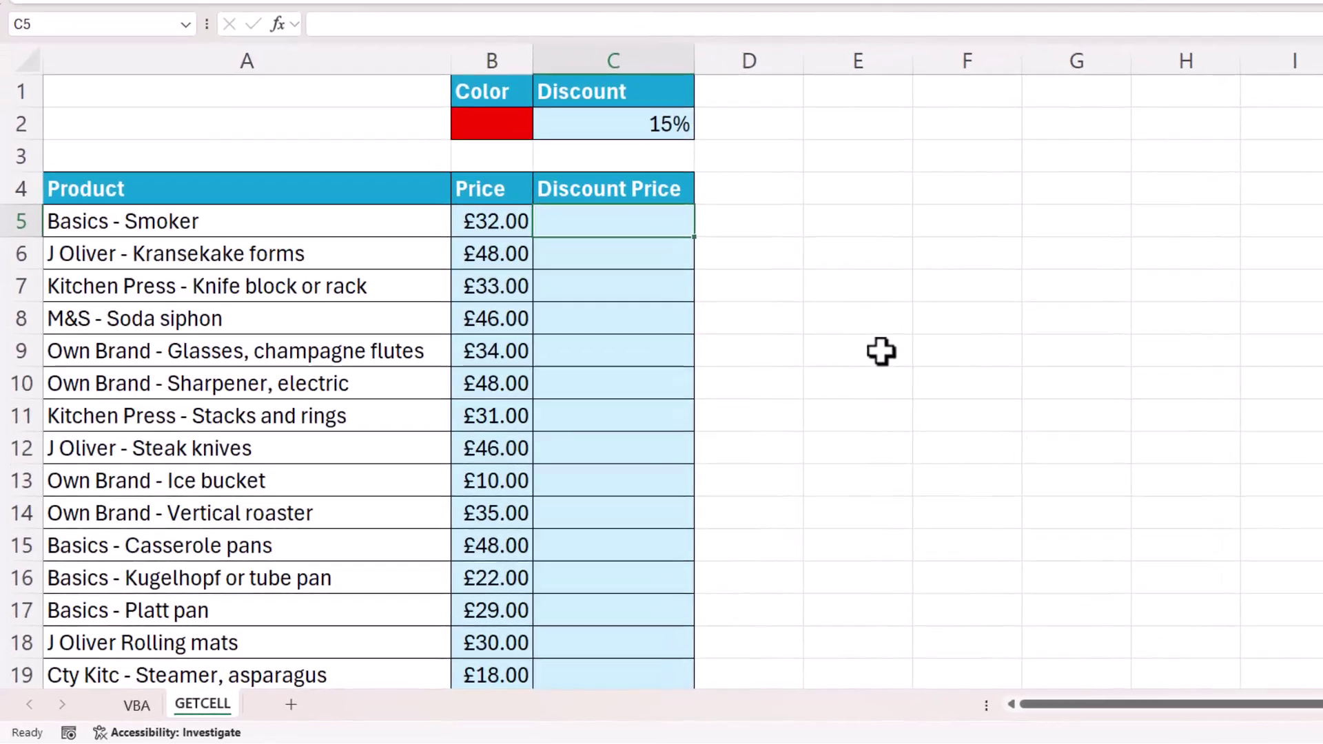
{"action": "type", "text": "=cel"}
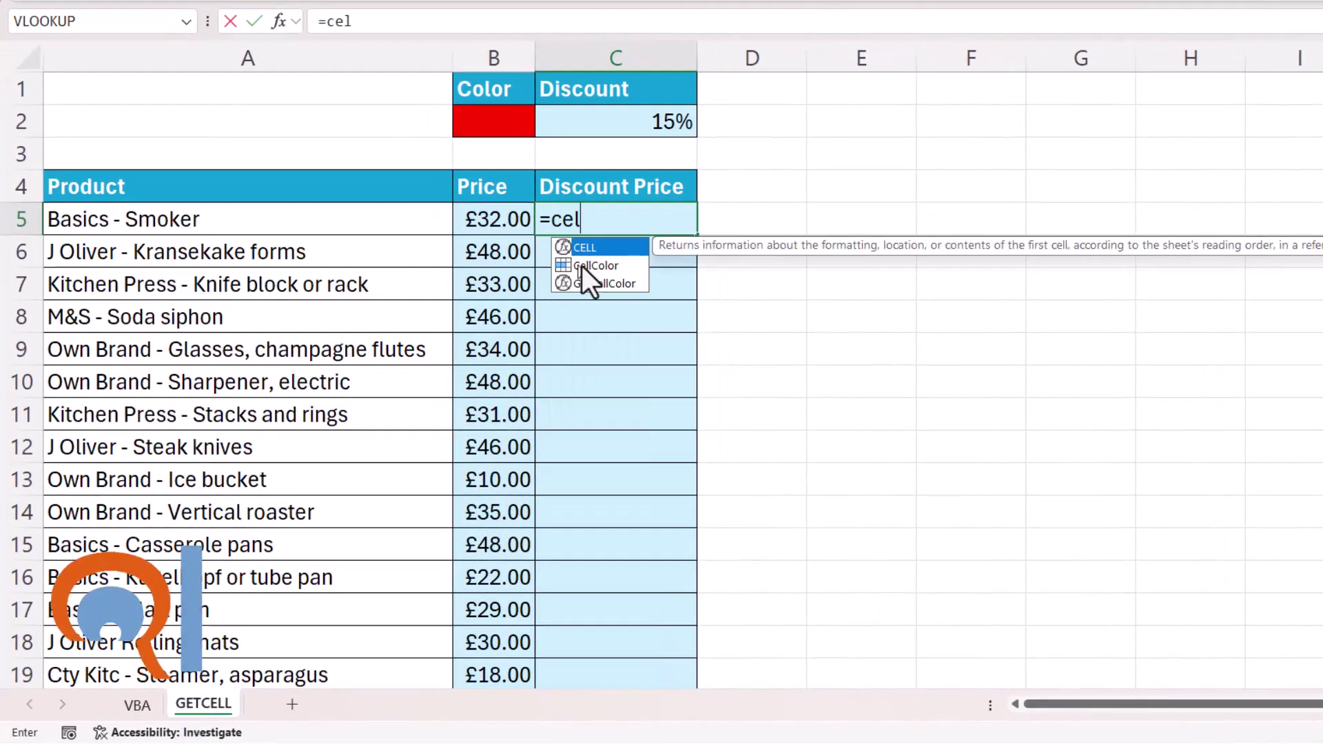
Enter =CellColor in C5 and fill the Basics - Smoker cell A5 red
{"action": "double_click", "coordinate": [597, 266]}
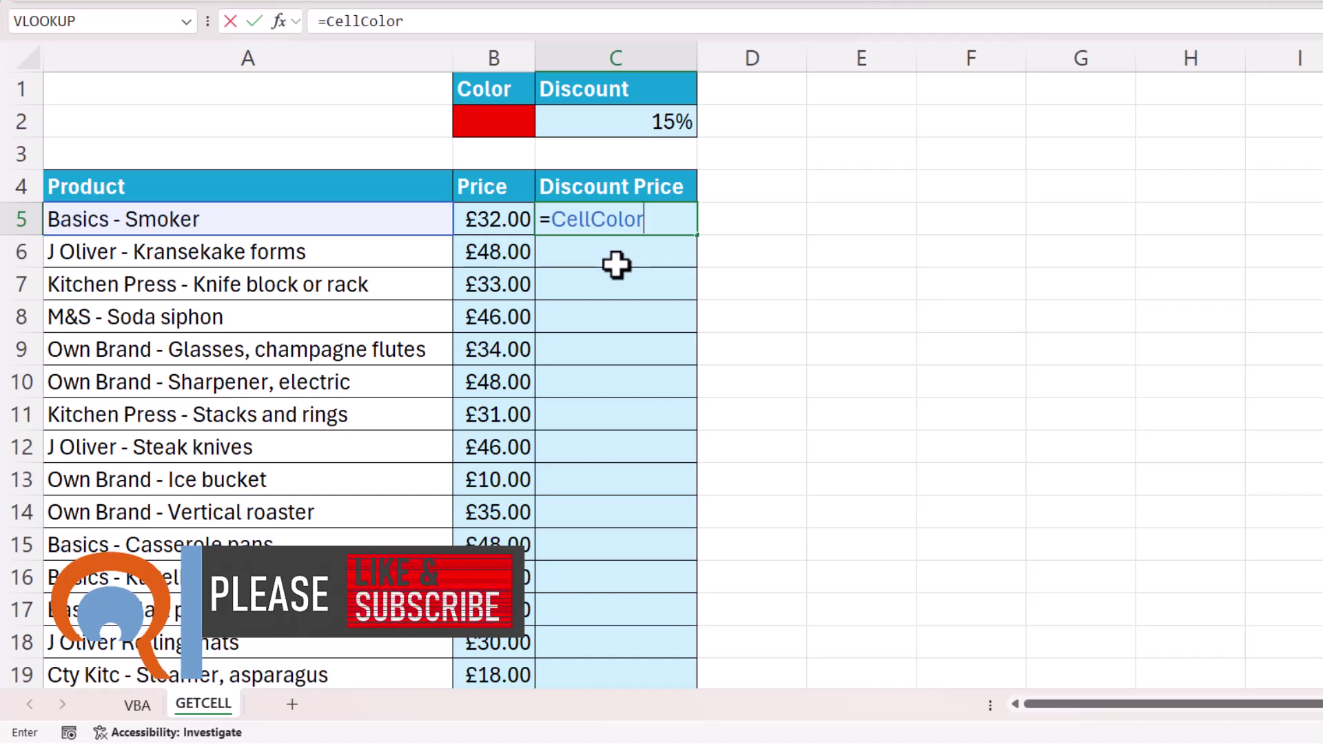
{"action": "key", "text": "Return"}
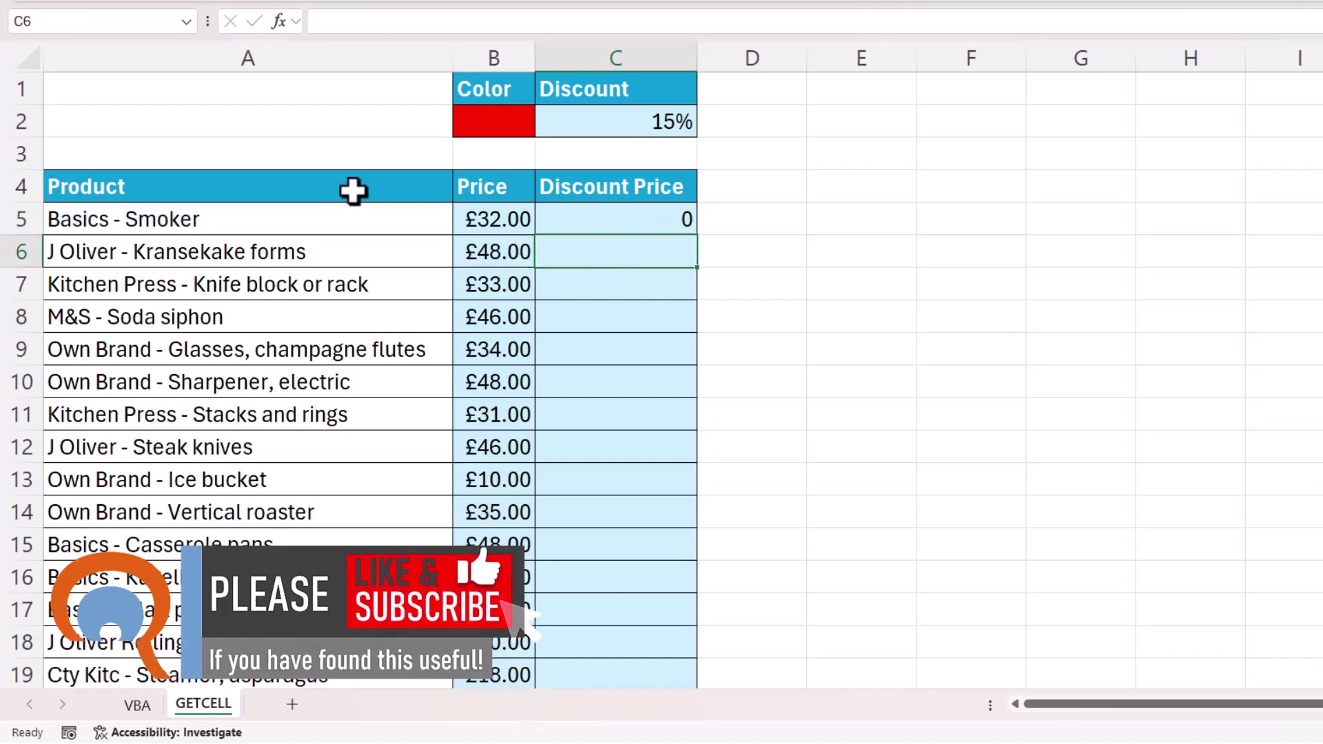
{"action": "left_click", "coordinate": [207, 221]}
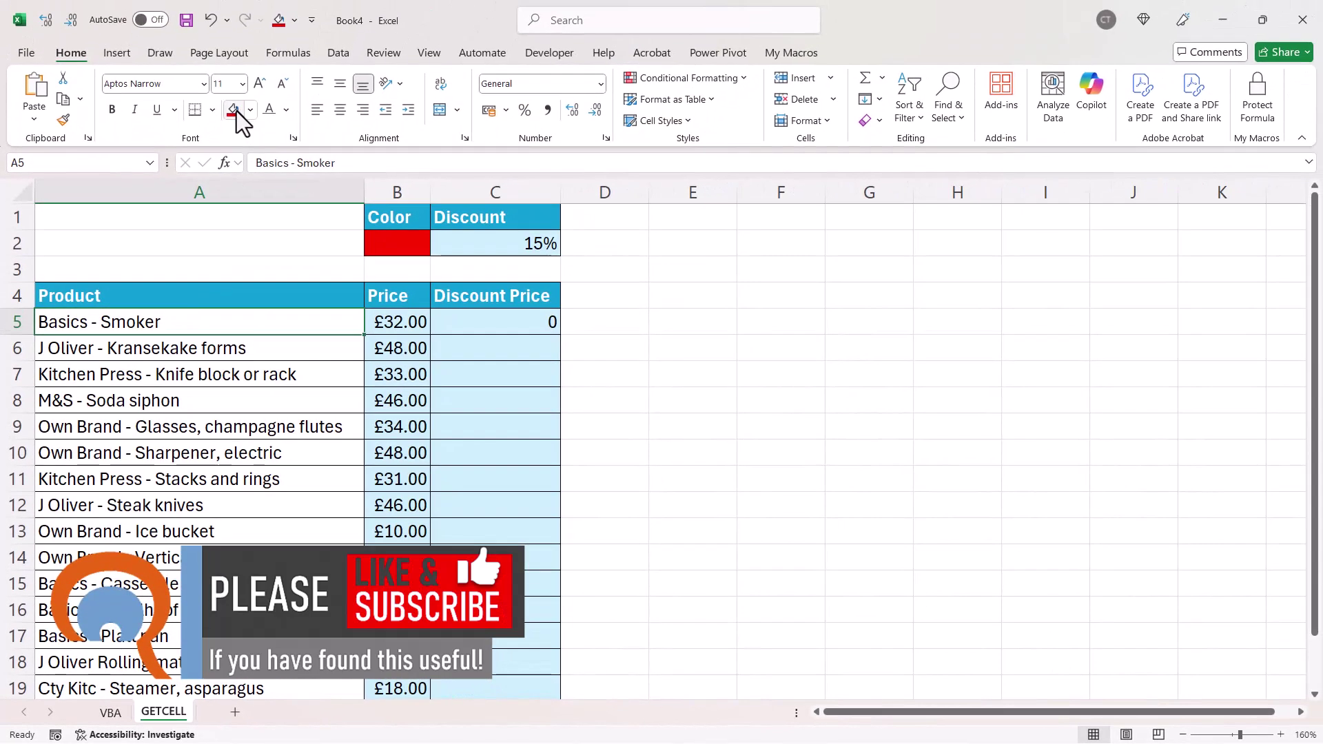
{"action": "left_click", "coordinate": [234, 109]}
Re-enter =CellColor in C5 so it returns colour index 3
{"action": "left_click", "coordinate": [490, 322]}
{"action": "type", "text": "=CellColor"}
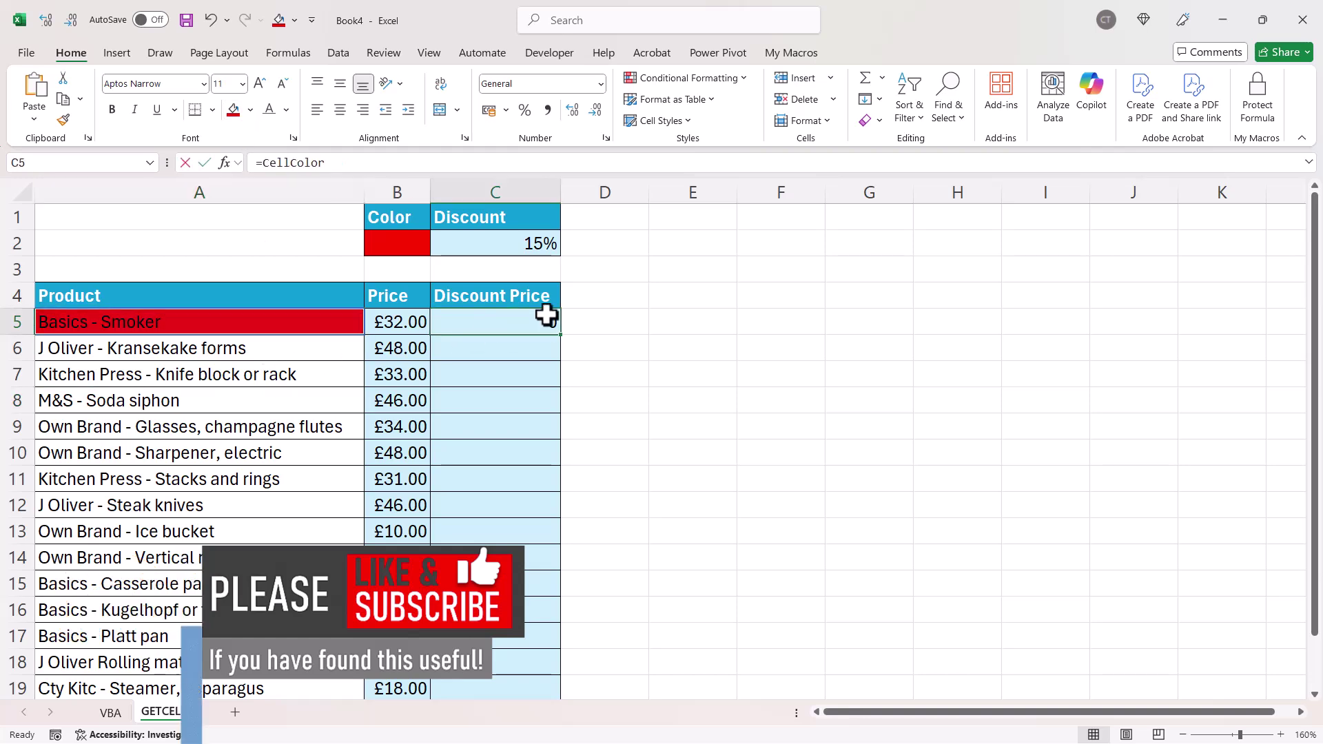
{"action": "key", "text": "Return"}
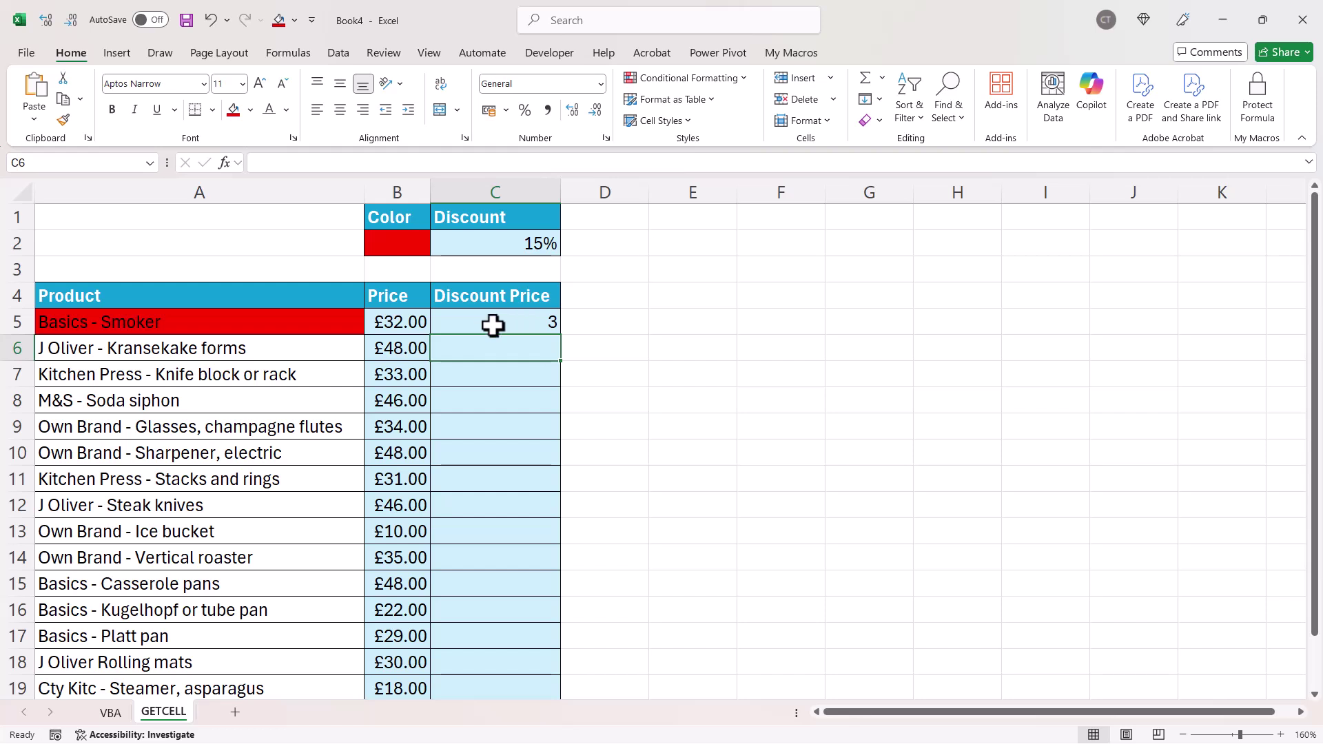
Copy the CellColor formula down to C19 and fill the champagne flutes cell A9 red
{"action": "left_click", "coordinate": [555, 325]}
{"action": "double_click", "coordinate": [563, 336]}
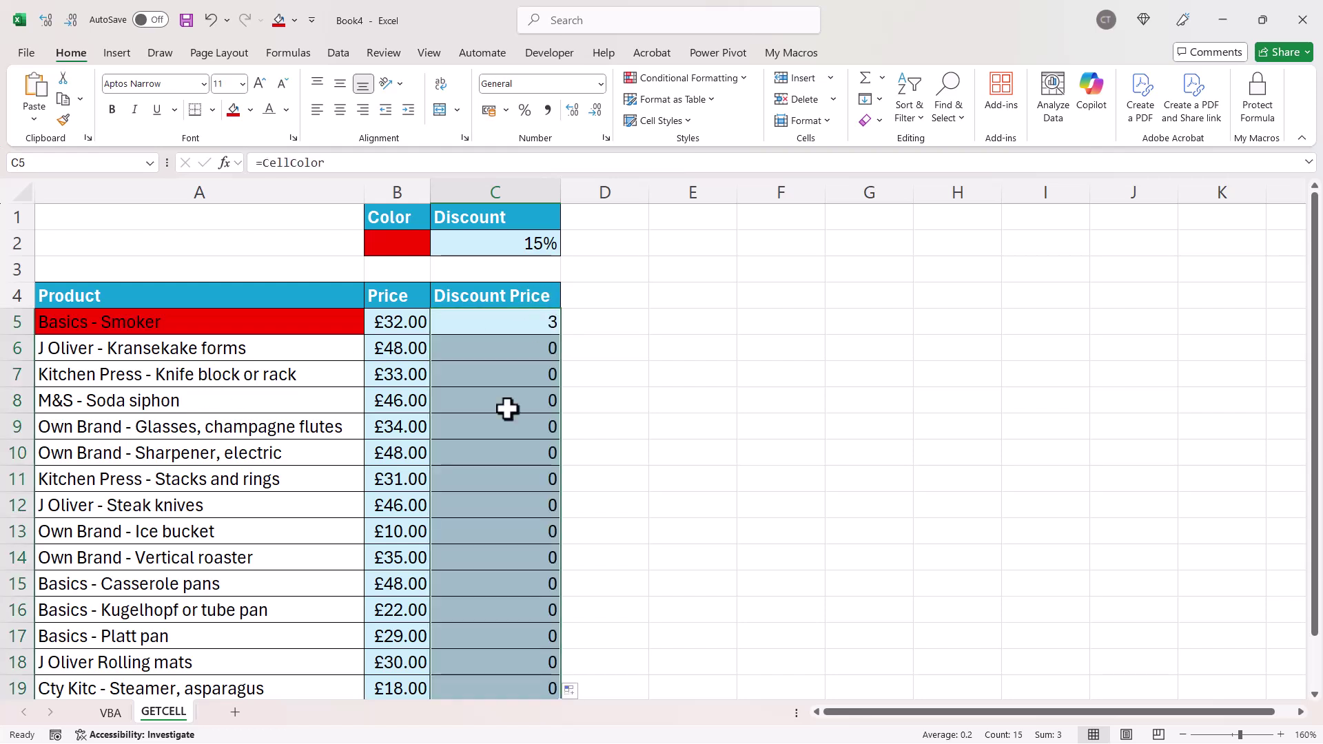
{"action": "left_click", "coordinate": [251, 427]}
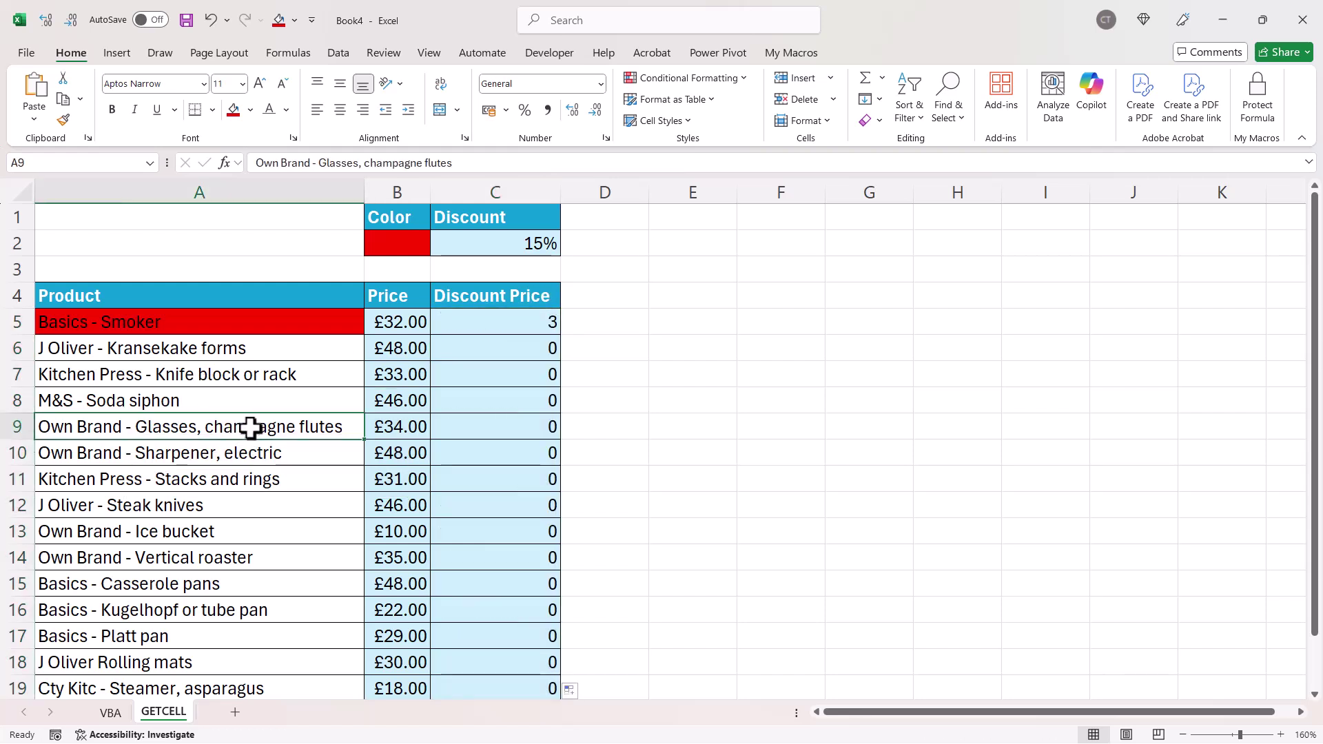
{"action": "left_click", "coordinate": [229, 110]}
{"action": "left_click", "coordinate": [183, 511]}
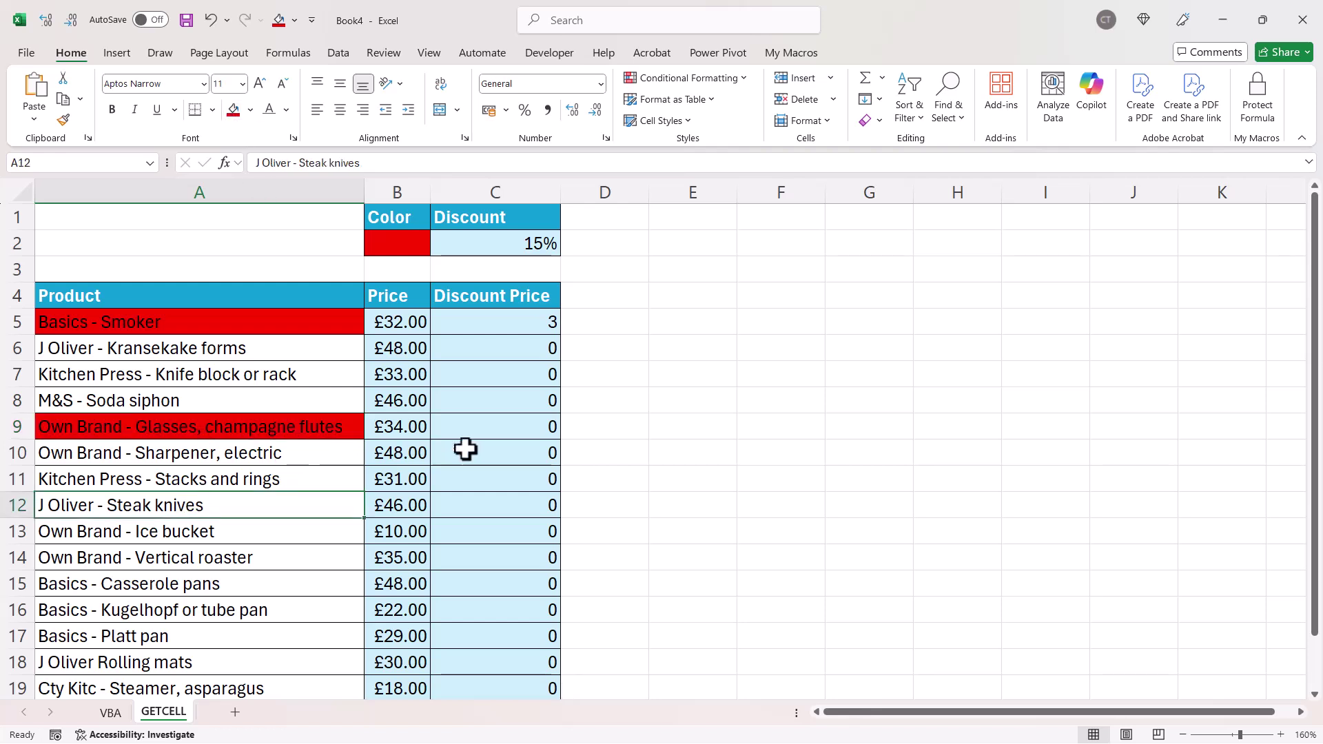
Re-enter =CellColor in C9 so it shows 3
{"action": "left_click", "coordinate": [500, 425]}
{"action": "type", "text": "=CellColor"}
{"action": "key", "text": "Return"}
{"action": "left_click", "coordinate": [487, 497]}
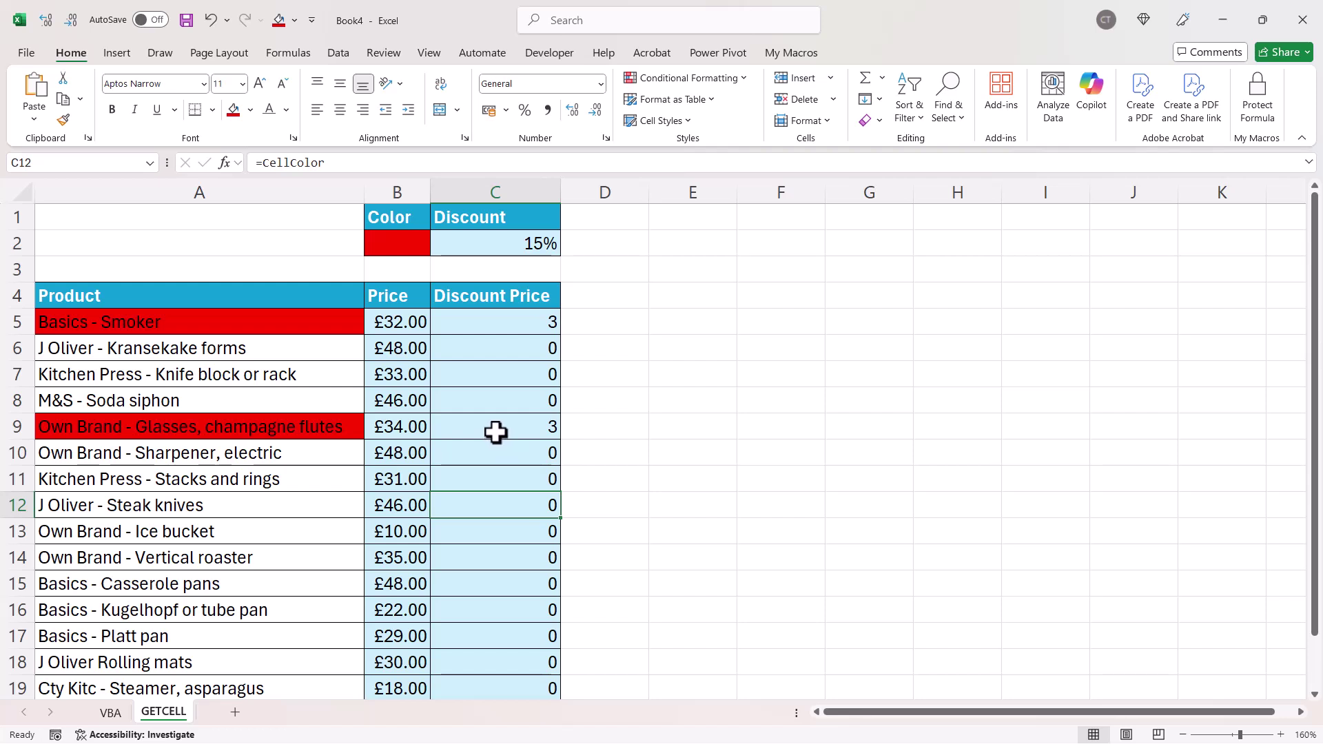
Copy the VBA sheet's SelectionChange procedure into the GETCELL (Sheet2) code module
{"action": "left_click", "coordinate": [110, 714]}
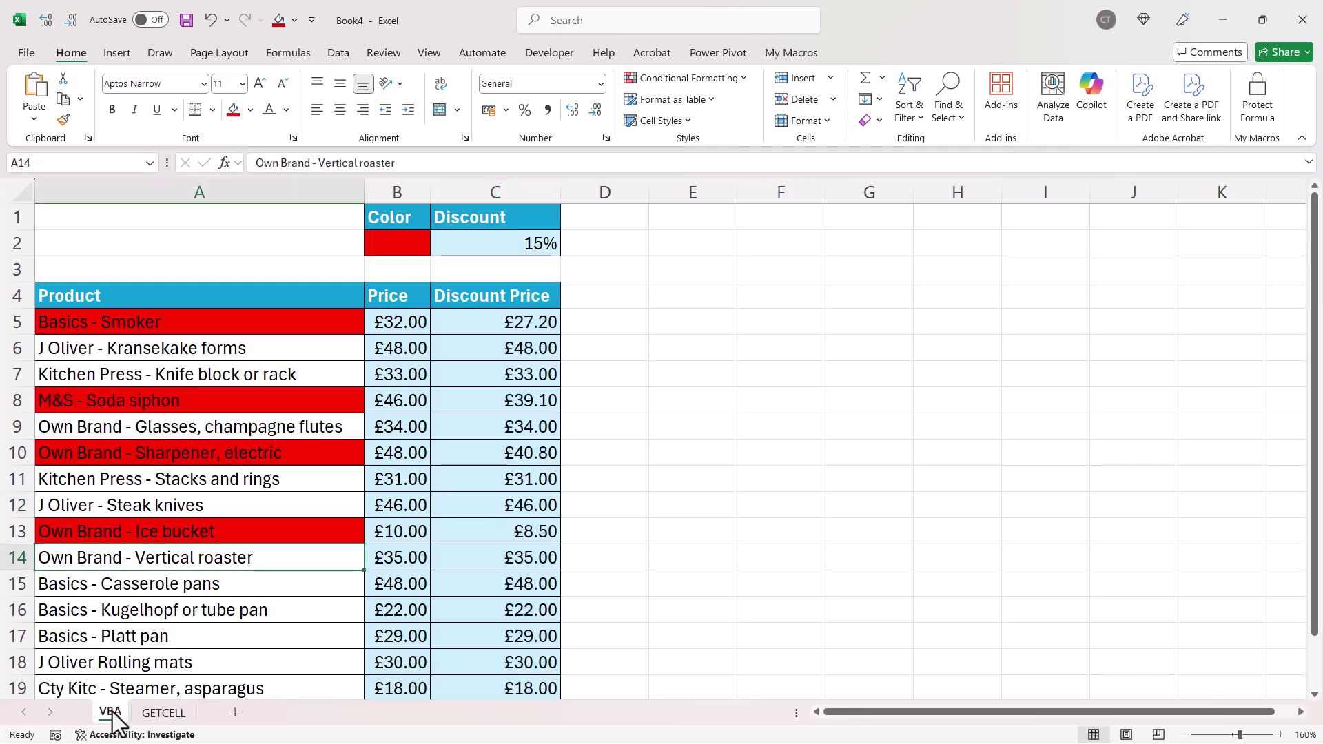
{"action": "right_click", "coordinate": [112, 713]}
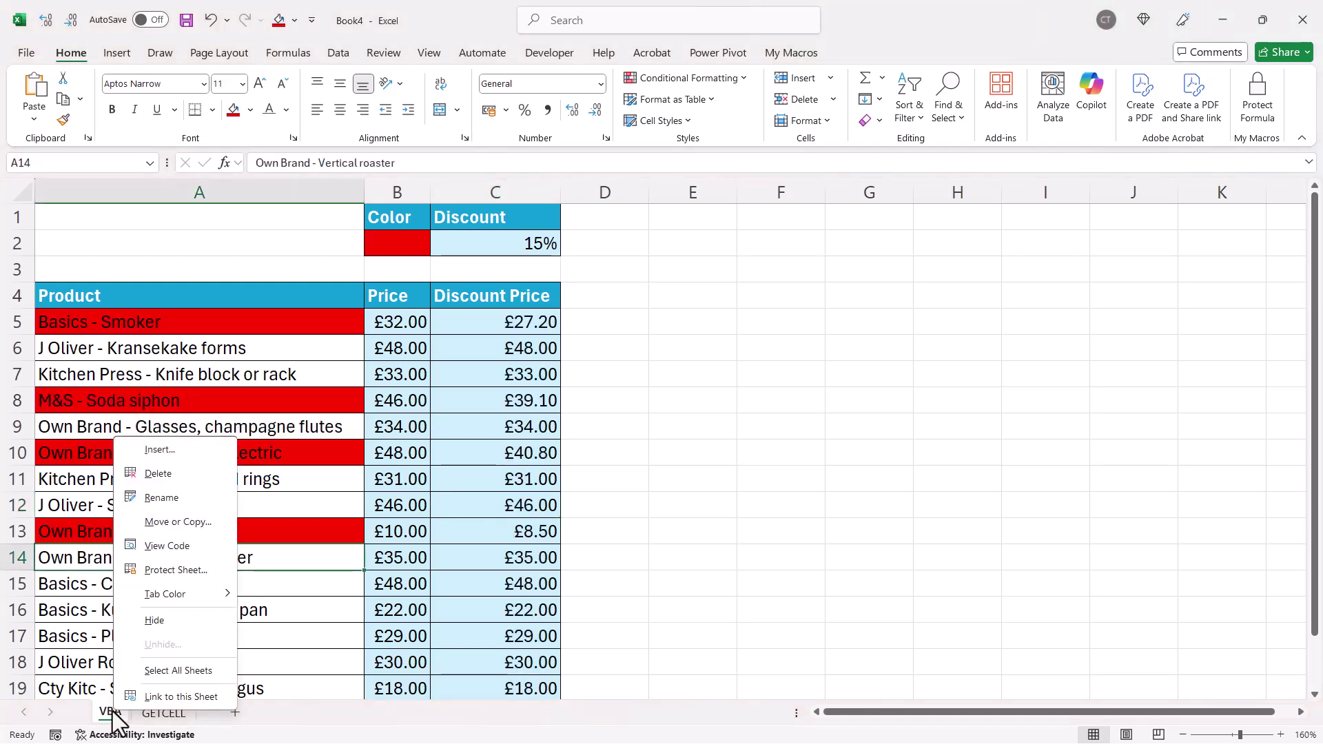
{"action": "left_click", "coordinate": [167, 550]}
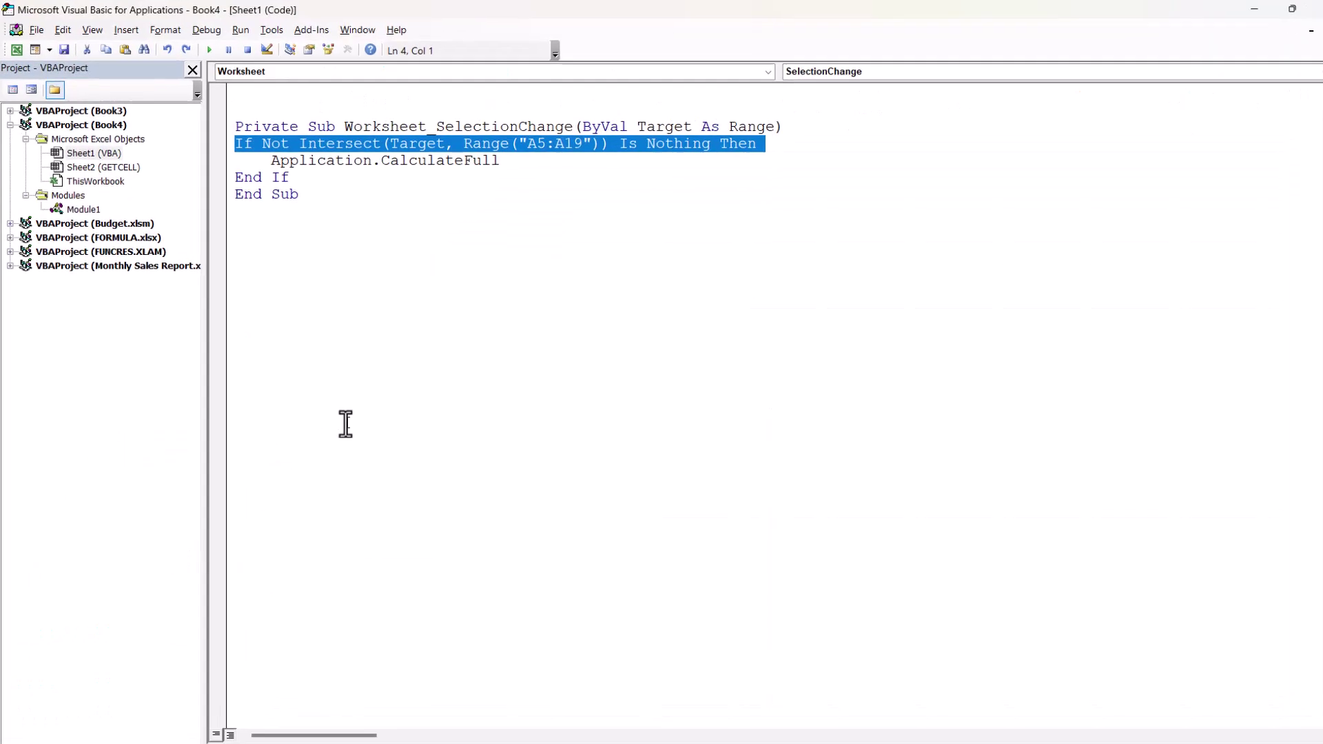
{"action": "left_click_drag", "start_coordinate": [434, 281], "coordinate": [328, 183]}
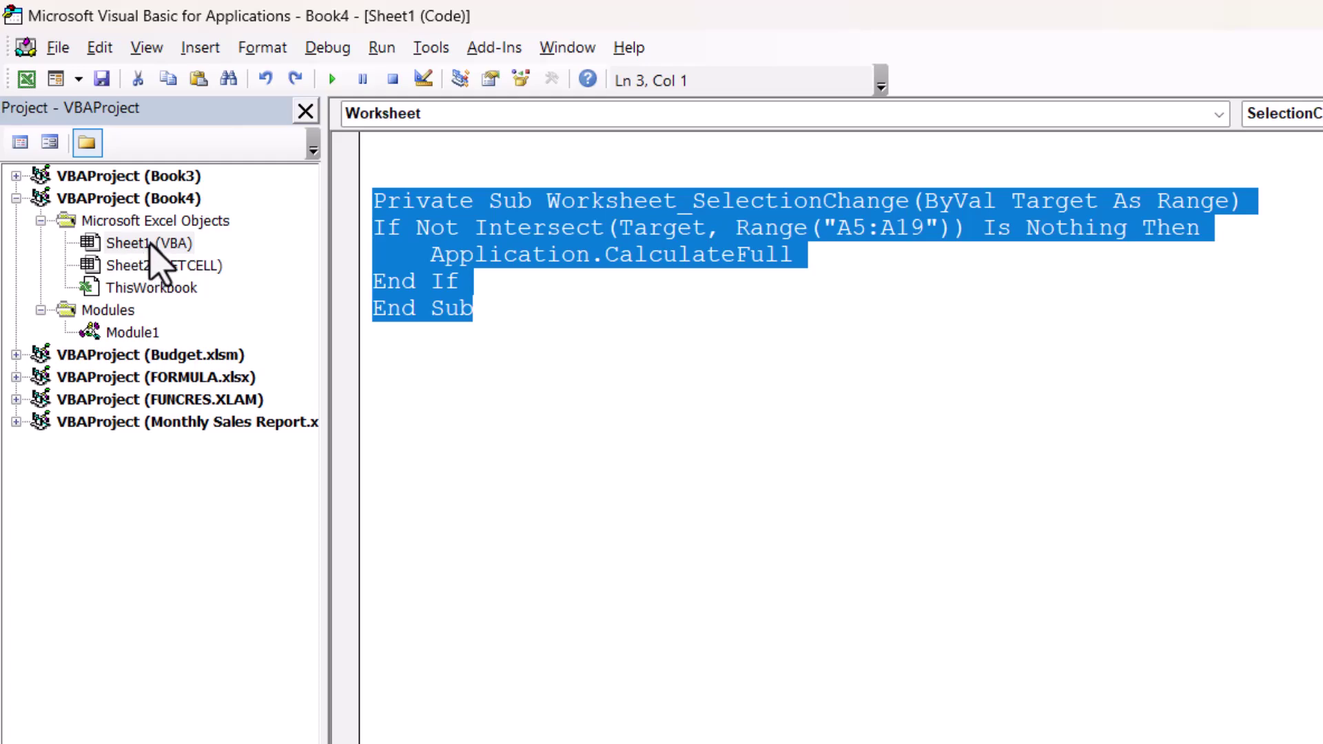
{"action": "double_click", "coordinate": [155, 266]}
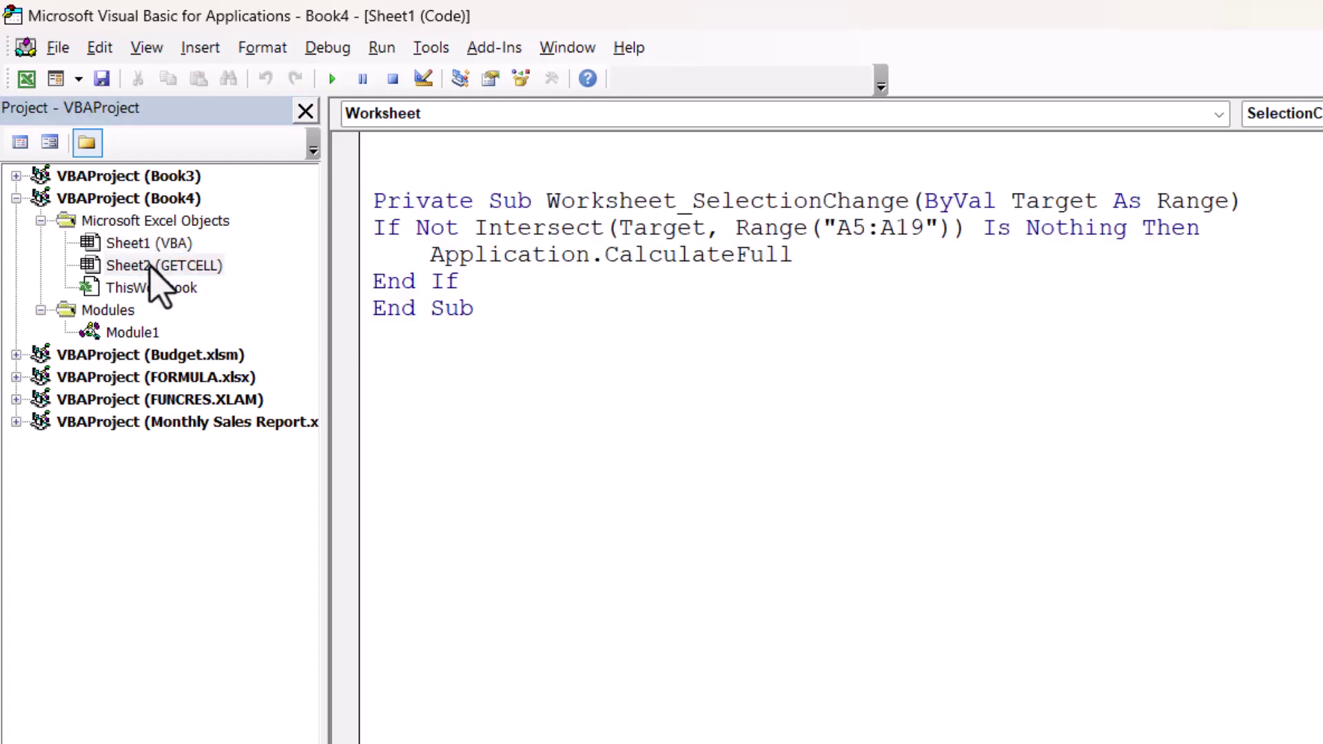
{"action": "type", "text": "Private Sub Worksheet_SelectionChange(ByVal Target As Range) If Not Intersect(Target, Range(\"A5:A19\")) Is Nothing Then     Application.CalculateFull End If End Sub"}
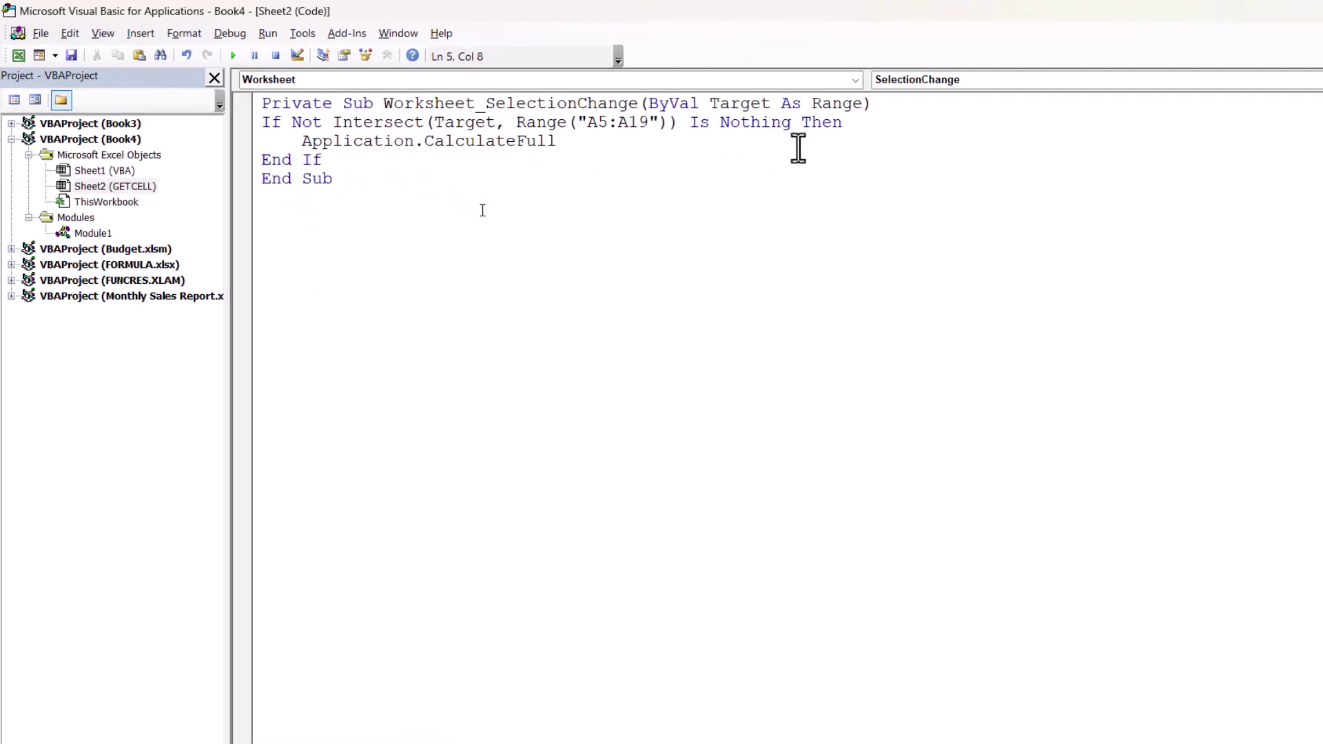
{"action": "left_click", "coordinate": [1305, 13]}
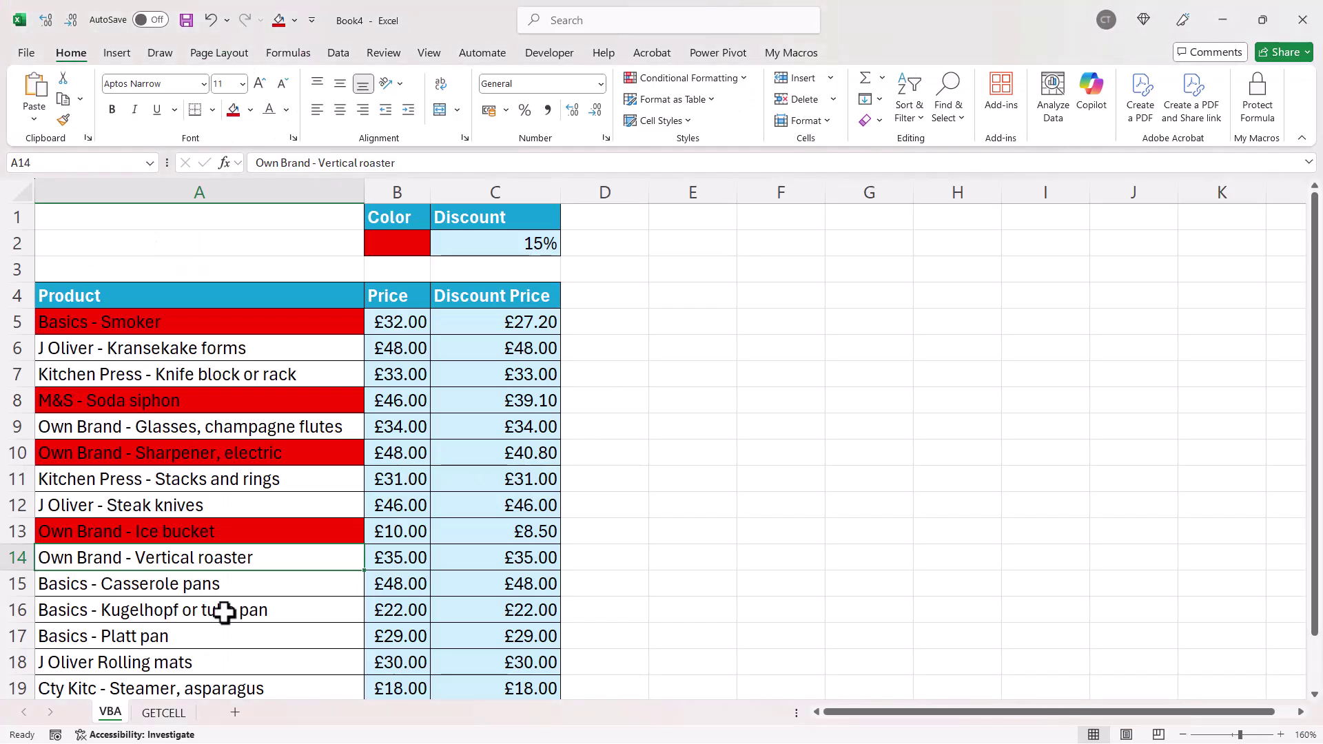
Fill Own Brand - Ice bucket (A13) red on GETCELL so C13 recalculates to 3
{"action": "left_click", "coordinate": [172, 715]}
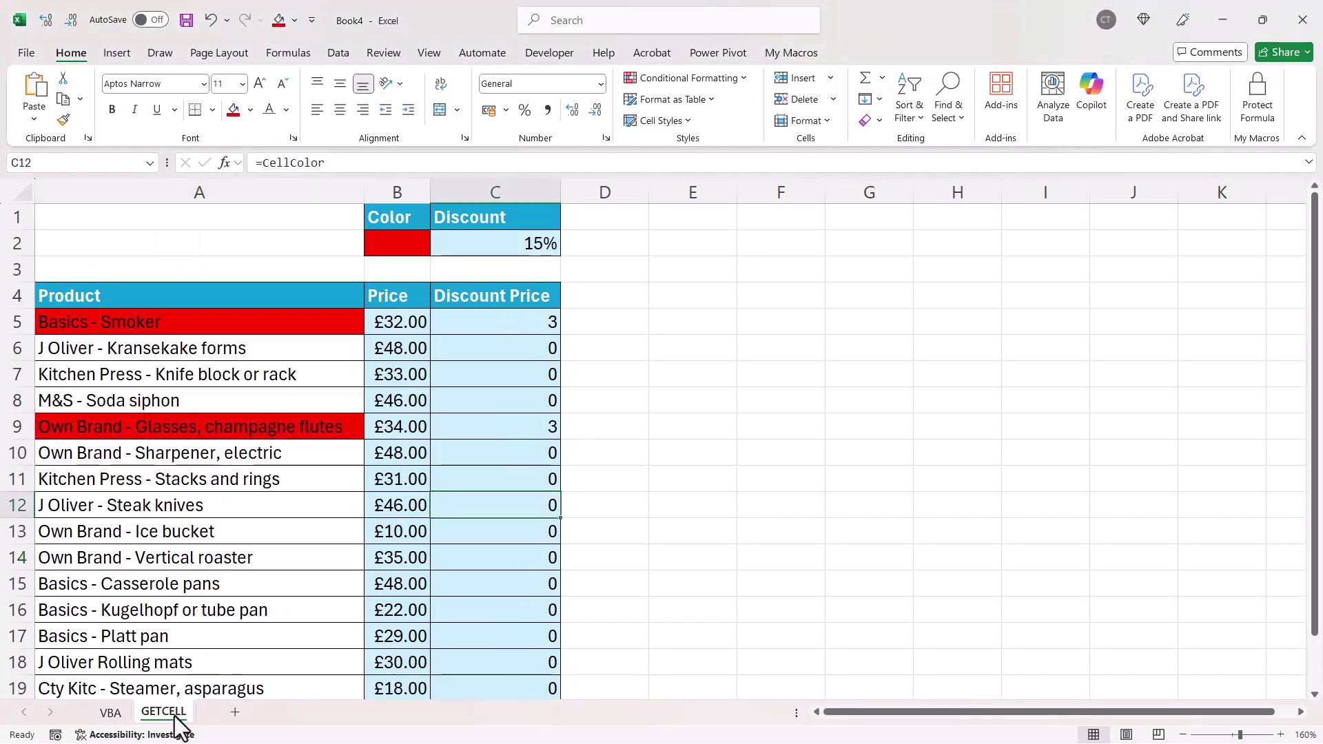
{"action": "left_click", "coordinate": [195, 534]}
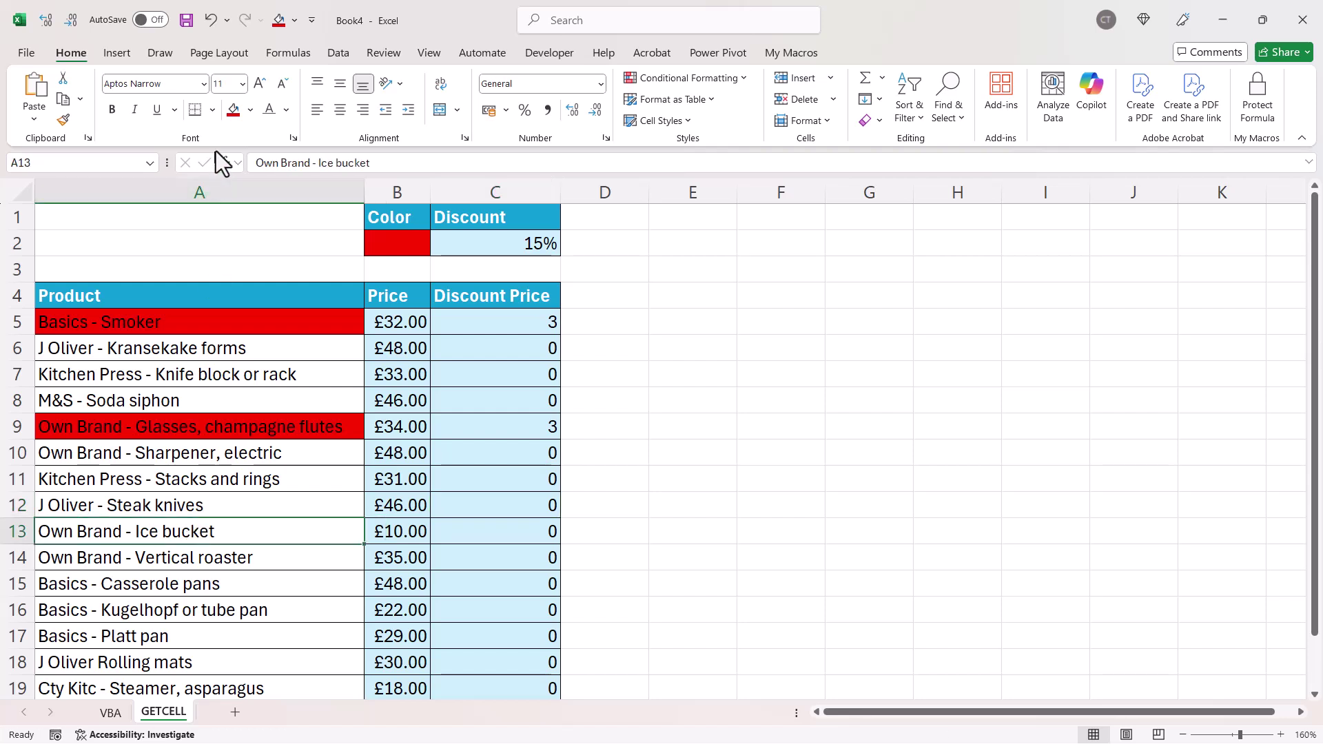
{"action": "left_click", "coordinate": [233, 106]}
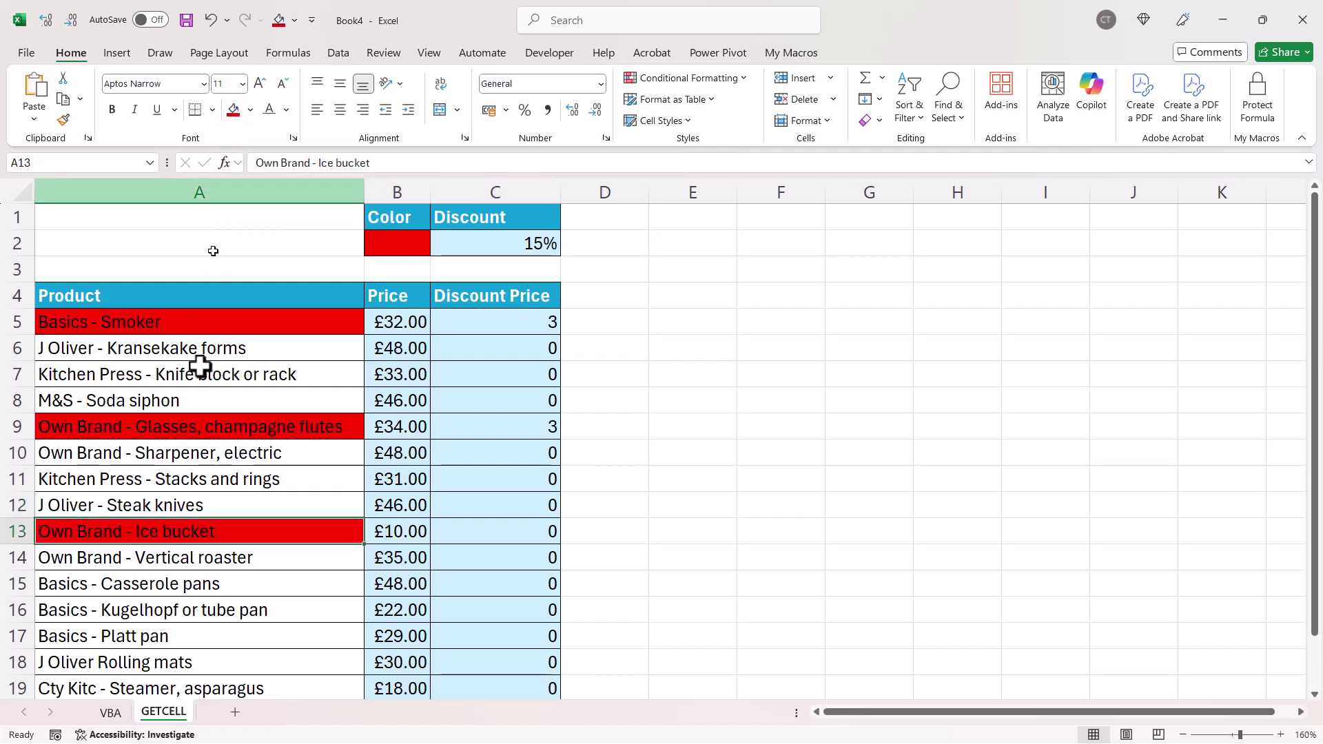
{"action": "left_click", "coordinate": [174, 562]}
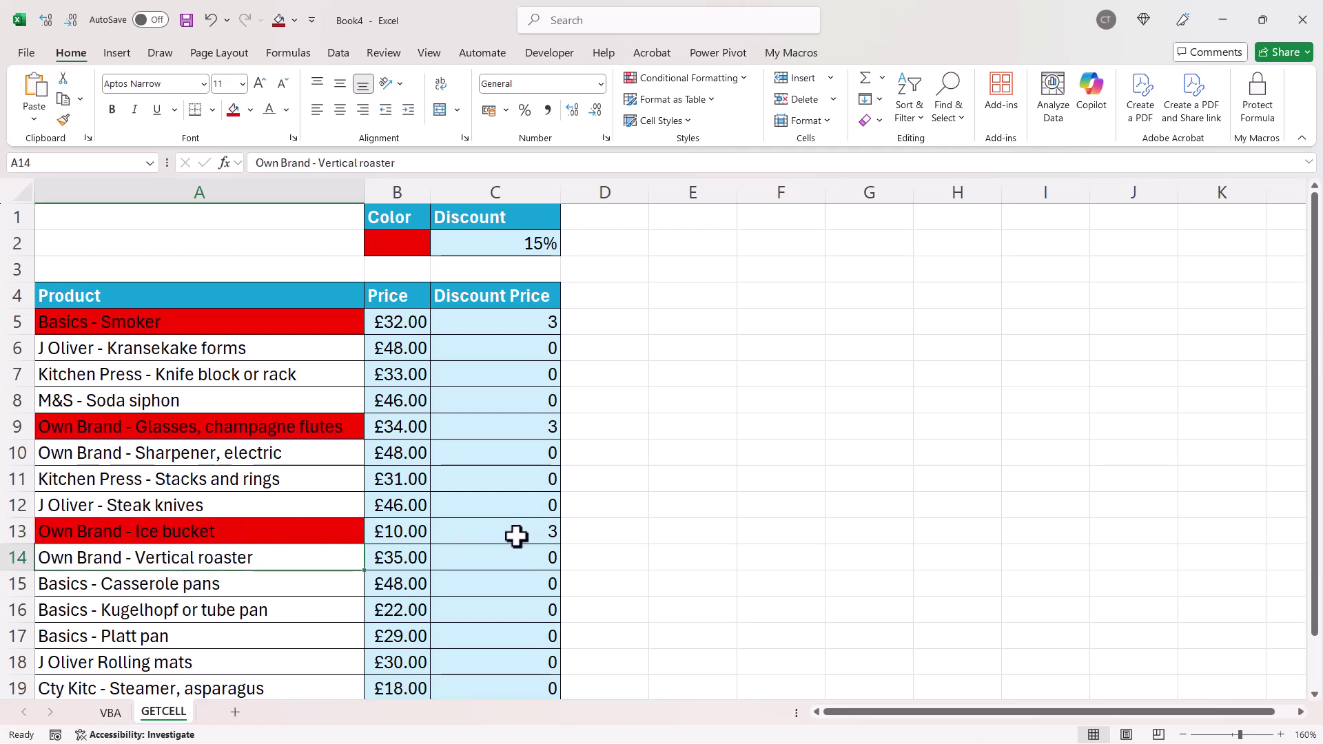
Change C5 to =IF(CellColor=3,B5*(1-$C$2),B5) to apply the 15% discount
{"action": "double_click", "coordinate": [520, 321]}
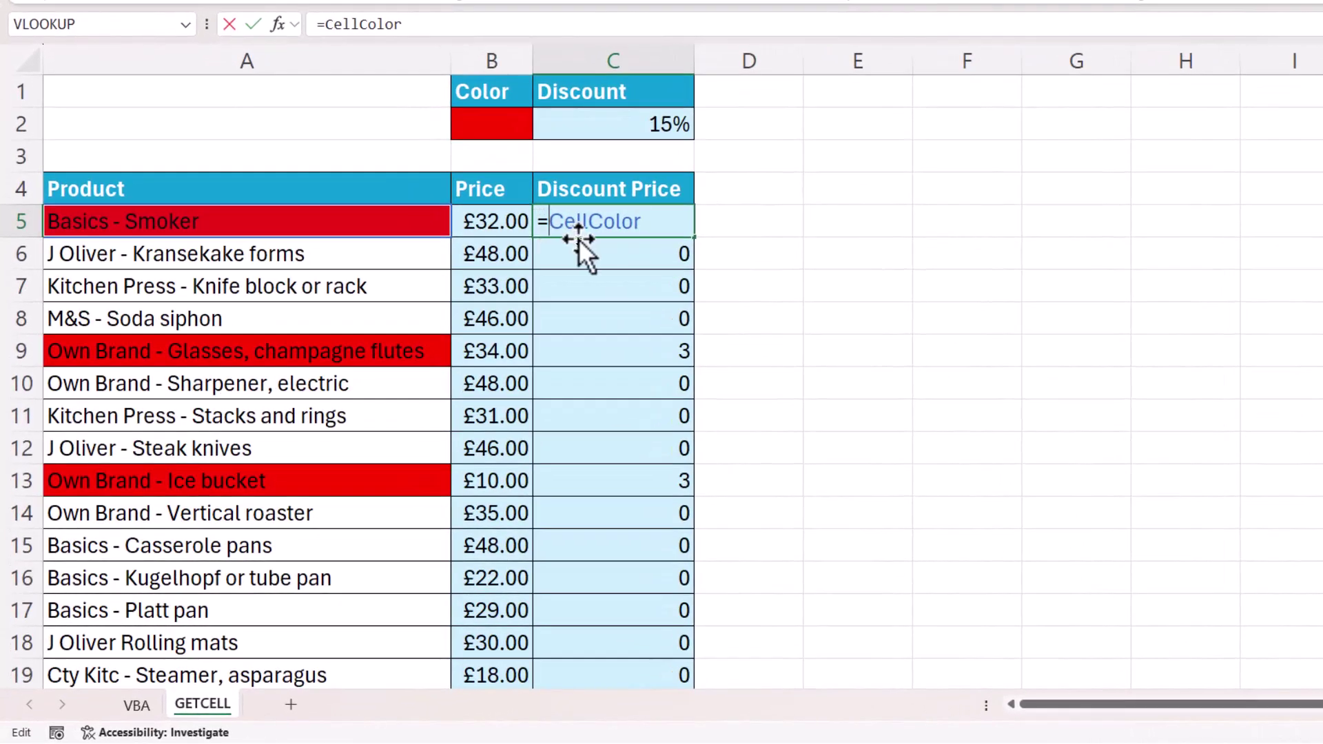
{"action": "type", "text": "IF("}
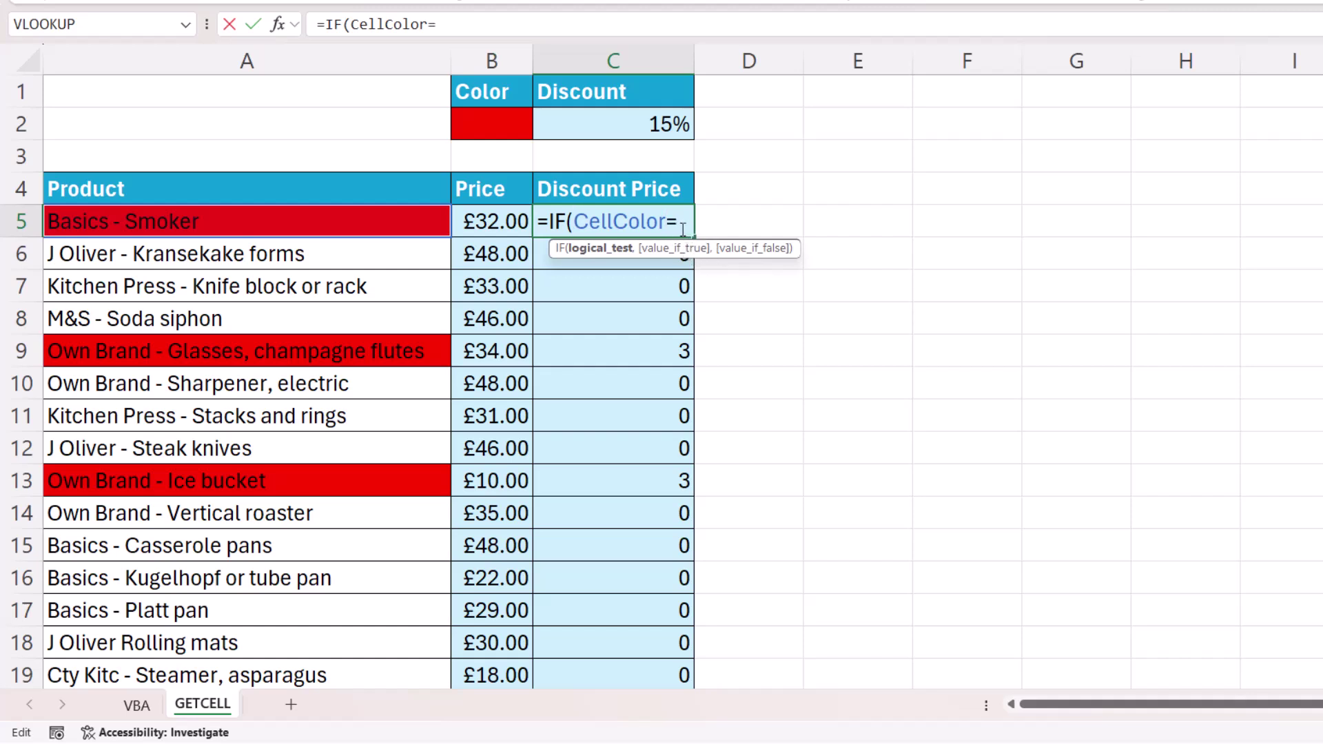
{"action": "type", "text": "CellColor=3,"}
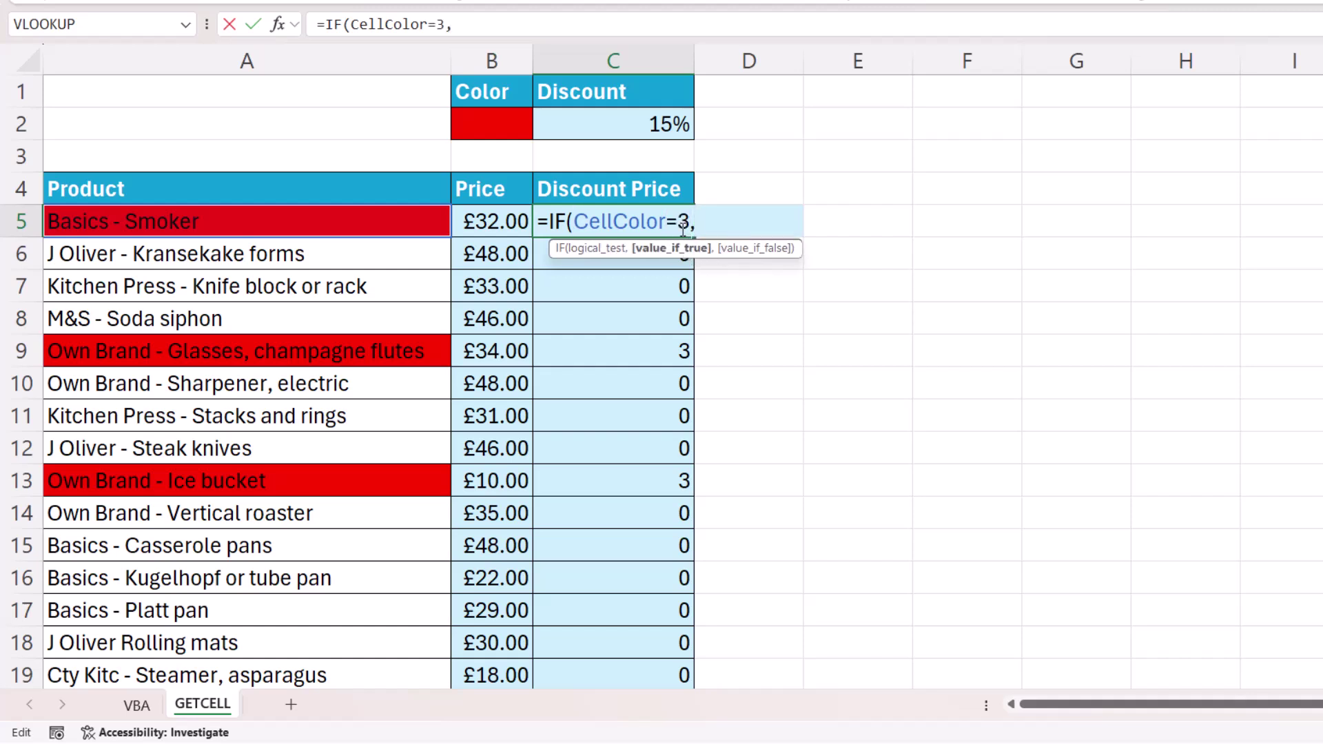
{"action": "left_click", "coordinate": [495, 224]}
{"action": "type", "text": "*"}
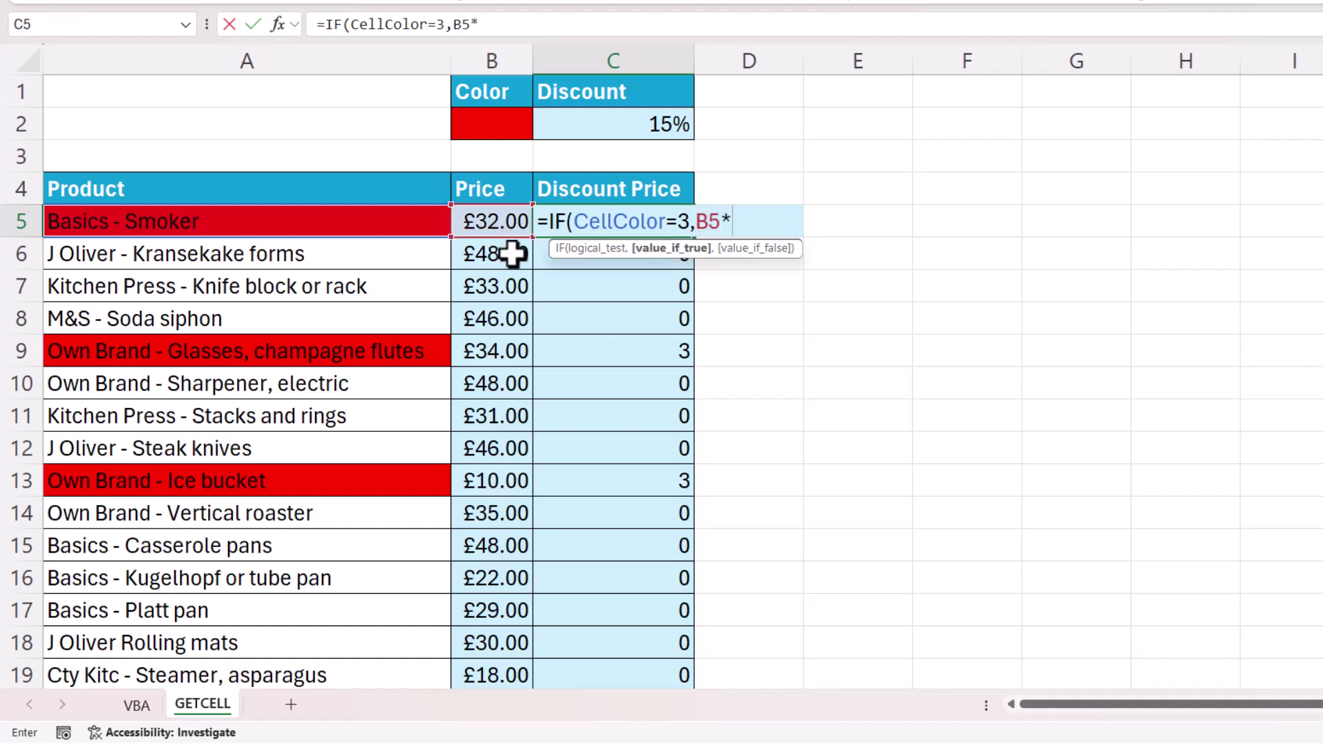
{"action": "type", "text": "(1-"}
{"action": "left_click", "coordinate": [596, 119]}
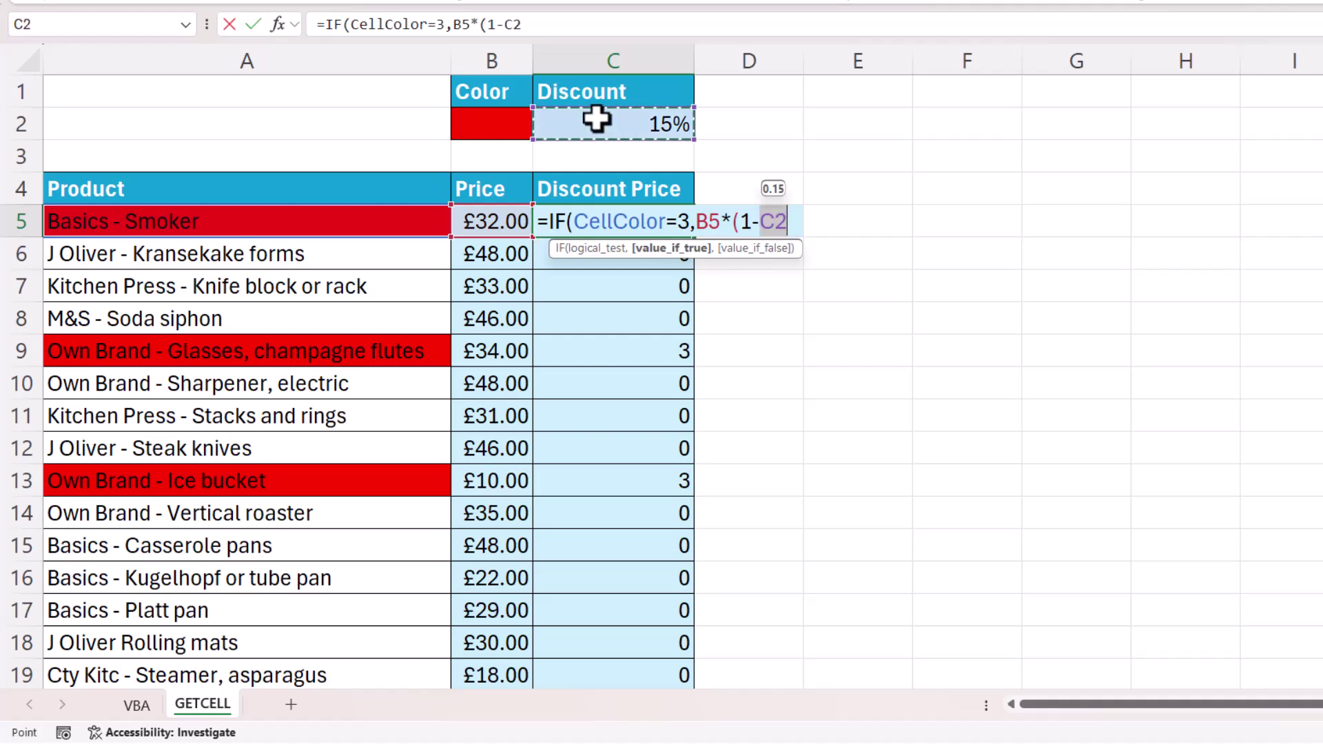
{"action": "key", "text": "F4"}
{"action": "type", "text": "),"}
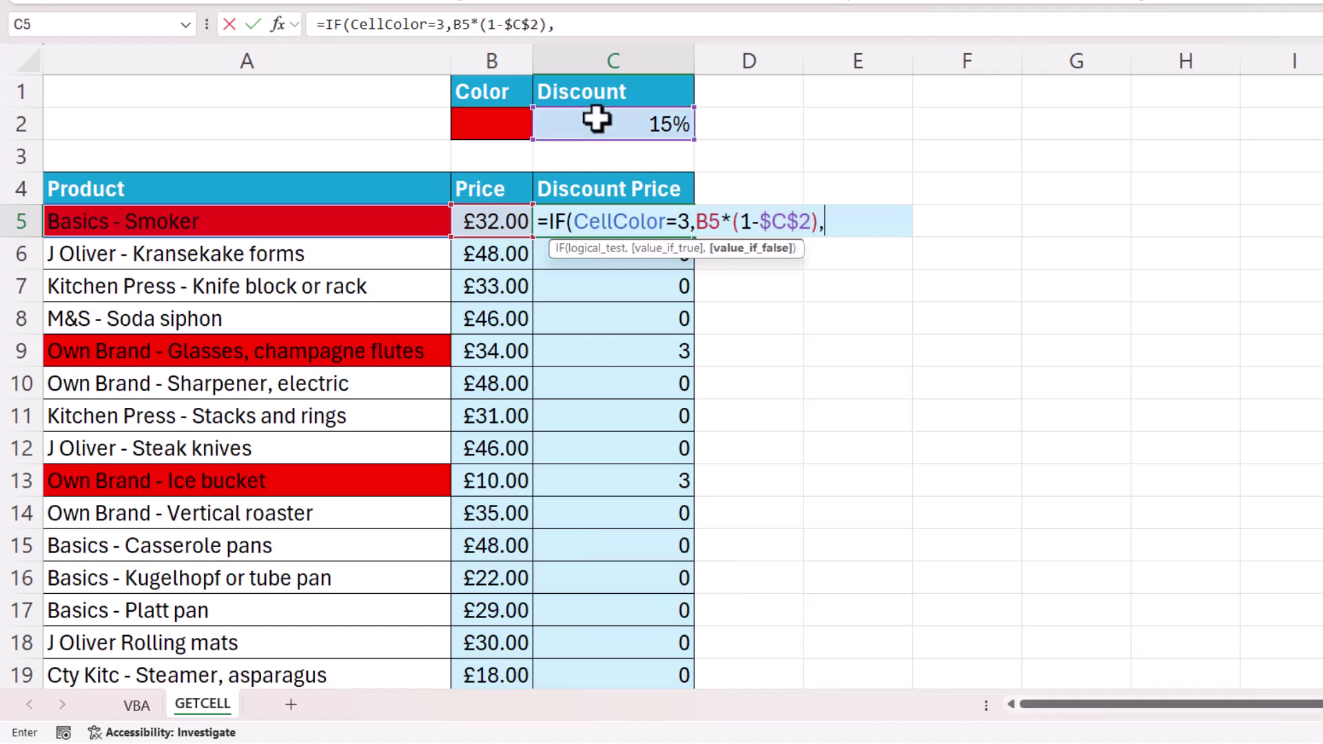
{"action": "left_click", "coordinate": [500, 221]}
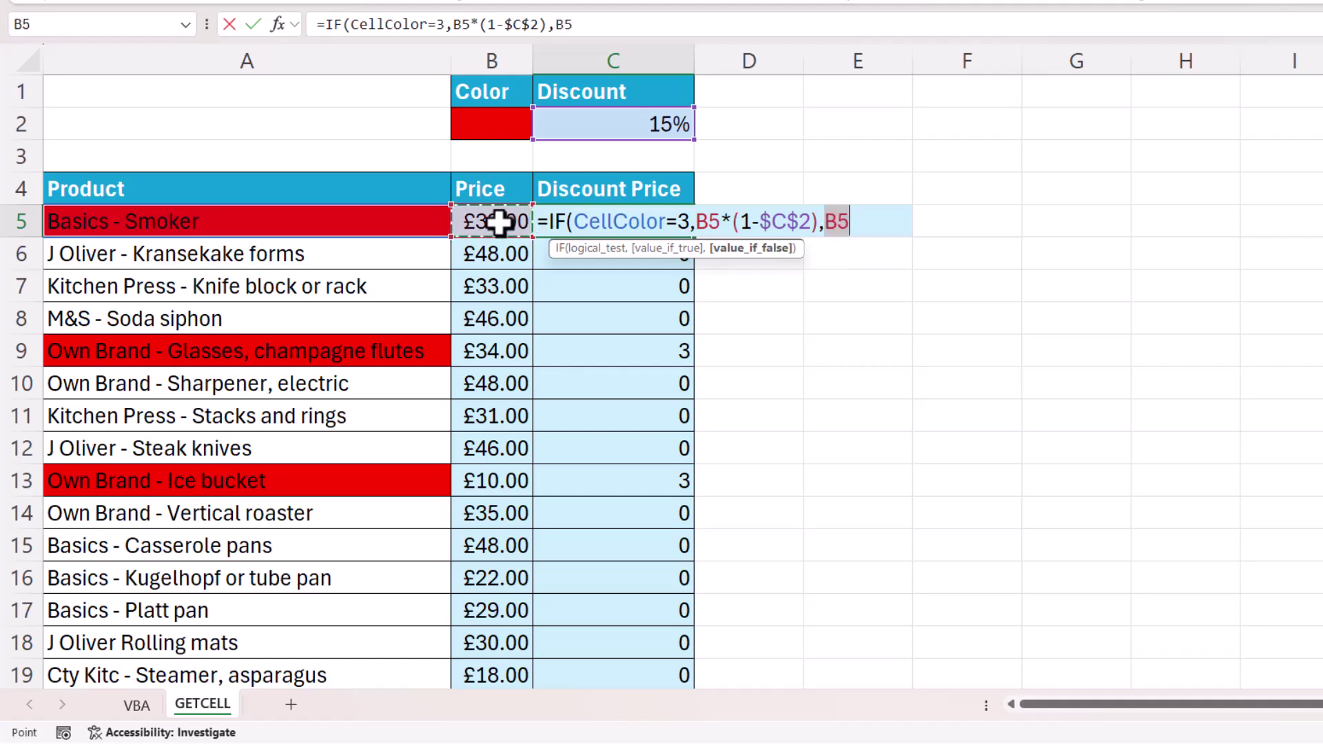
{"action": "type", "text": ")"}
{"action": "key", "text": "Return"}
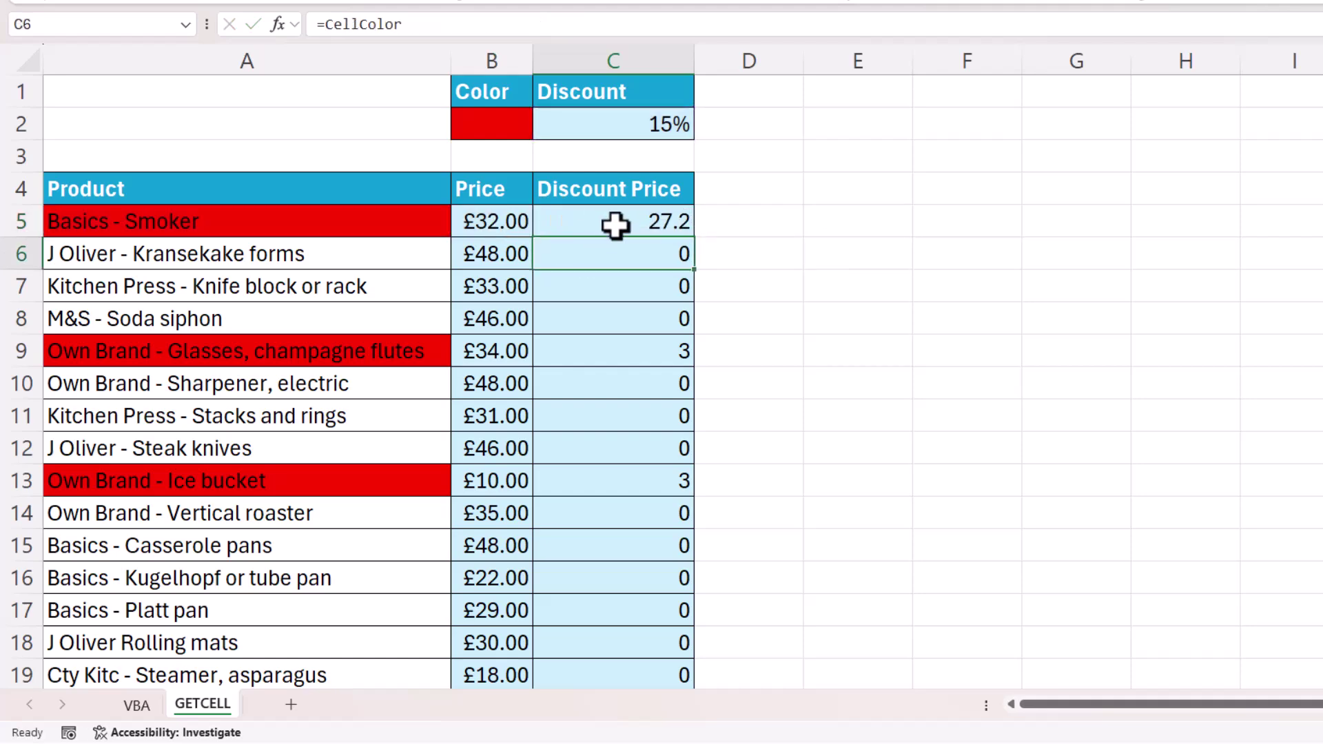
{"action": "left_click", "coordinate": [651, 224]}
Fill the discount formula to C19 in Accounting format and colour Kugelhopf (A16) red, giving £18.70
{"action": "double_click", "coordinate": [694, 237]}
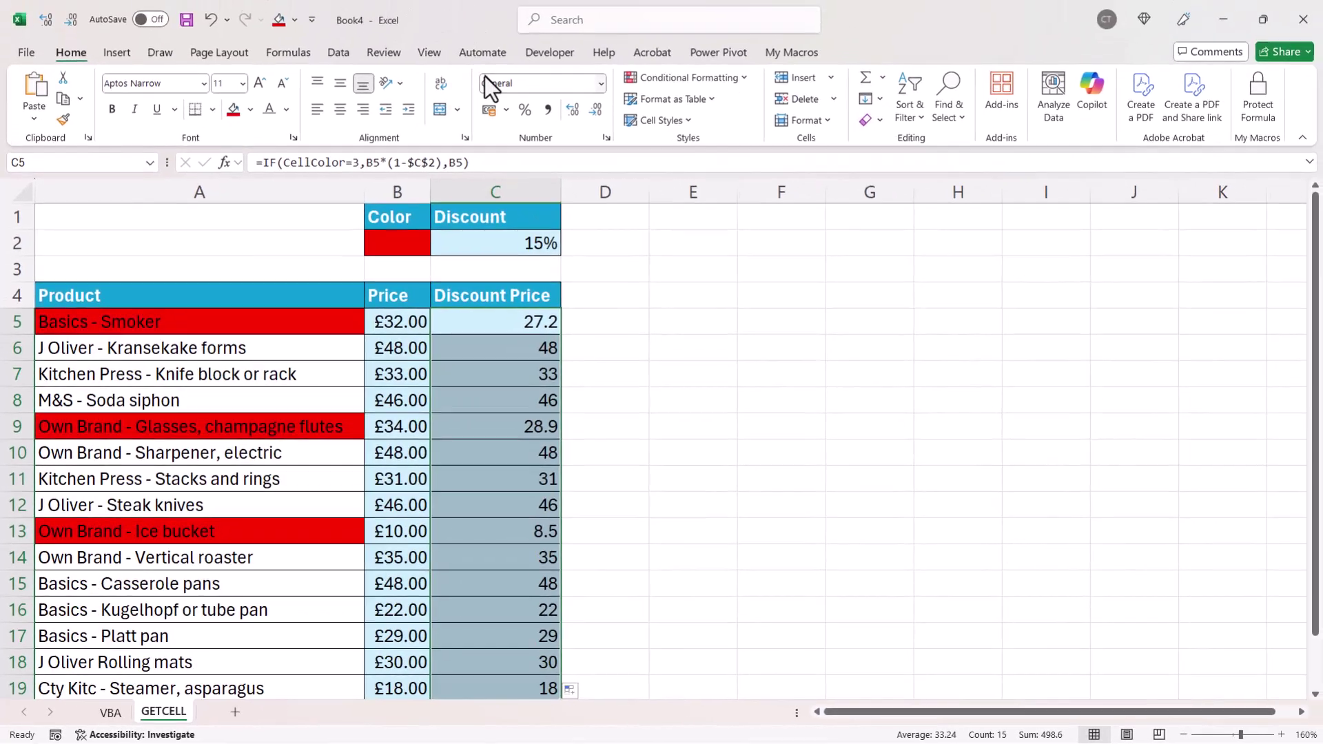
{"action": "left_click", "coordinate": [491, 111]}
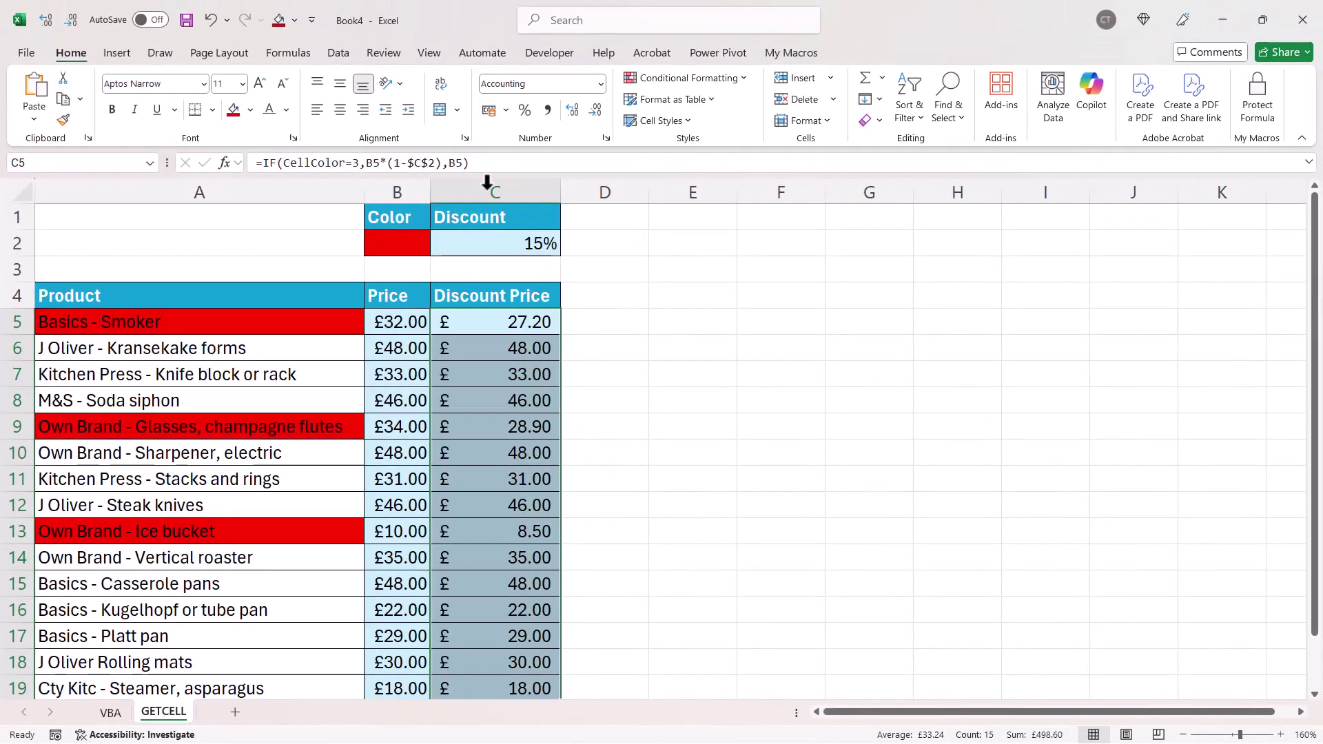
{"action": "left_click", "coordinate": [201, 613]}
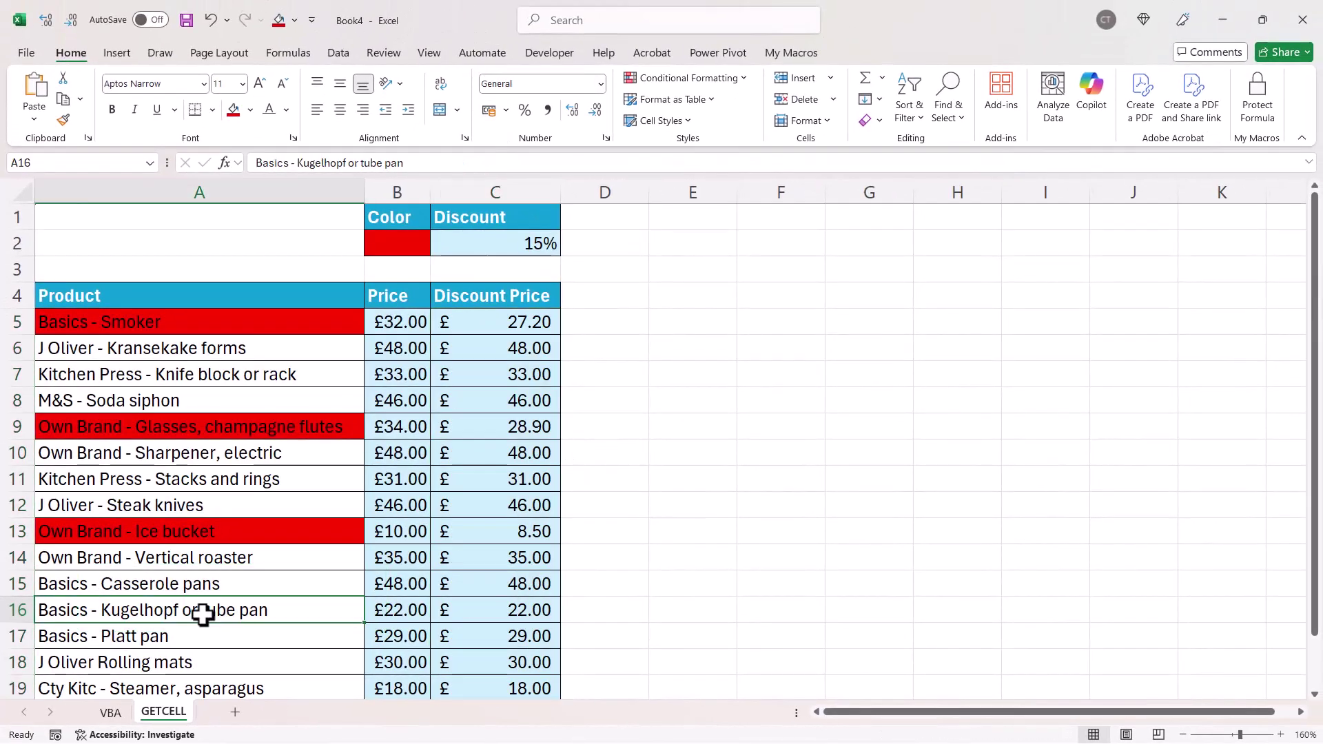
{"action": "left_click", "coordinate": [235, 113]}
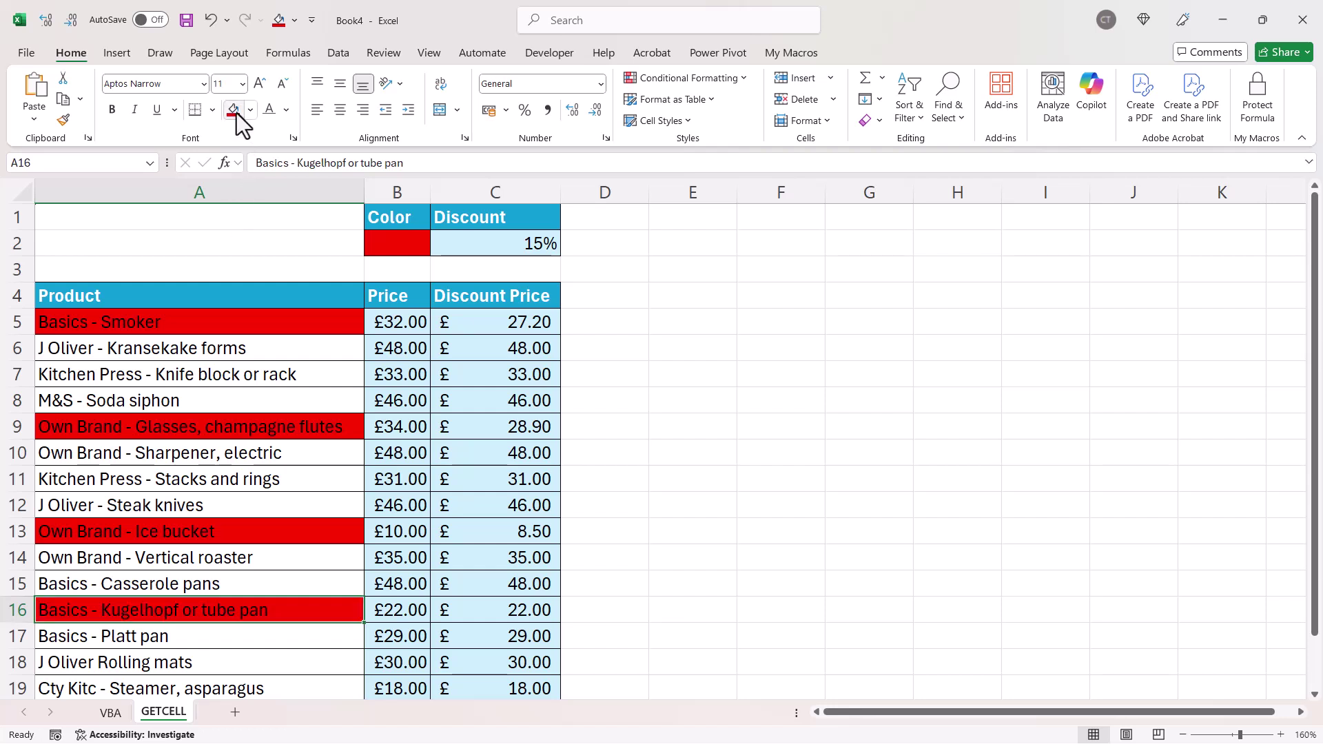
{"action": "left_click", "coordinate": [157, 635]}
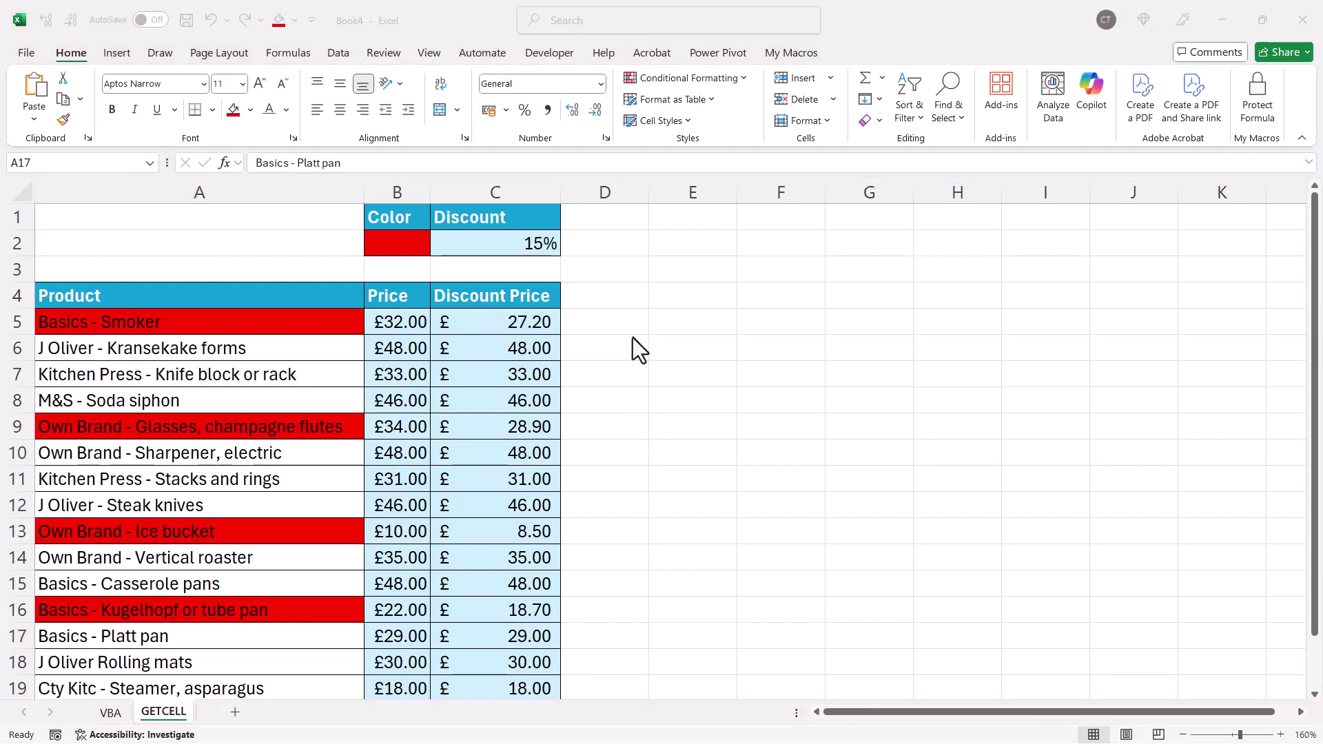
Start Save As for Book4 with the Excel Macro-Enabled Workbook (*.xlsm) file type
{"action": "left_click", "coordinate": [25, 54]}
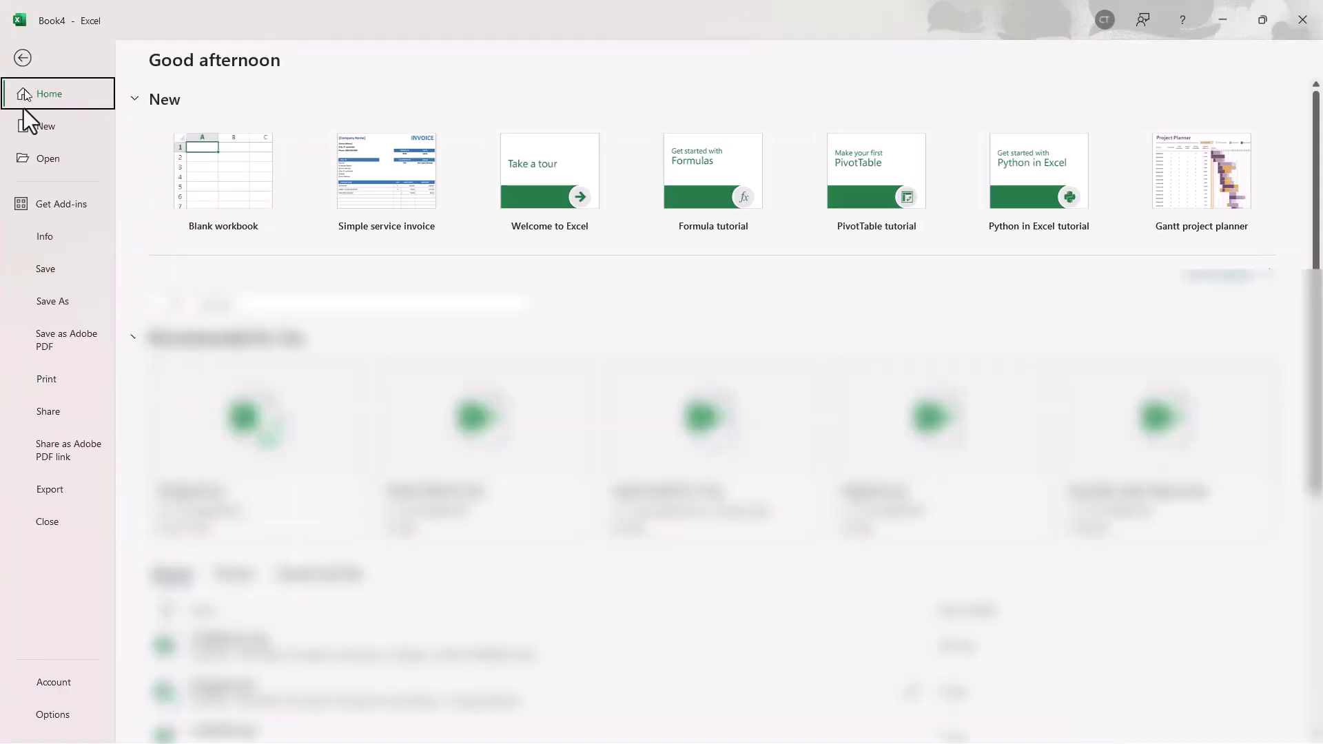
{"action": "left_click", "coordinate": [52, 304]}
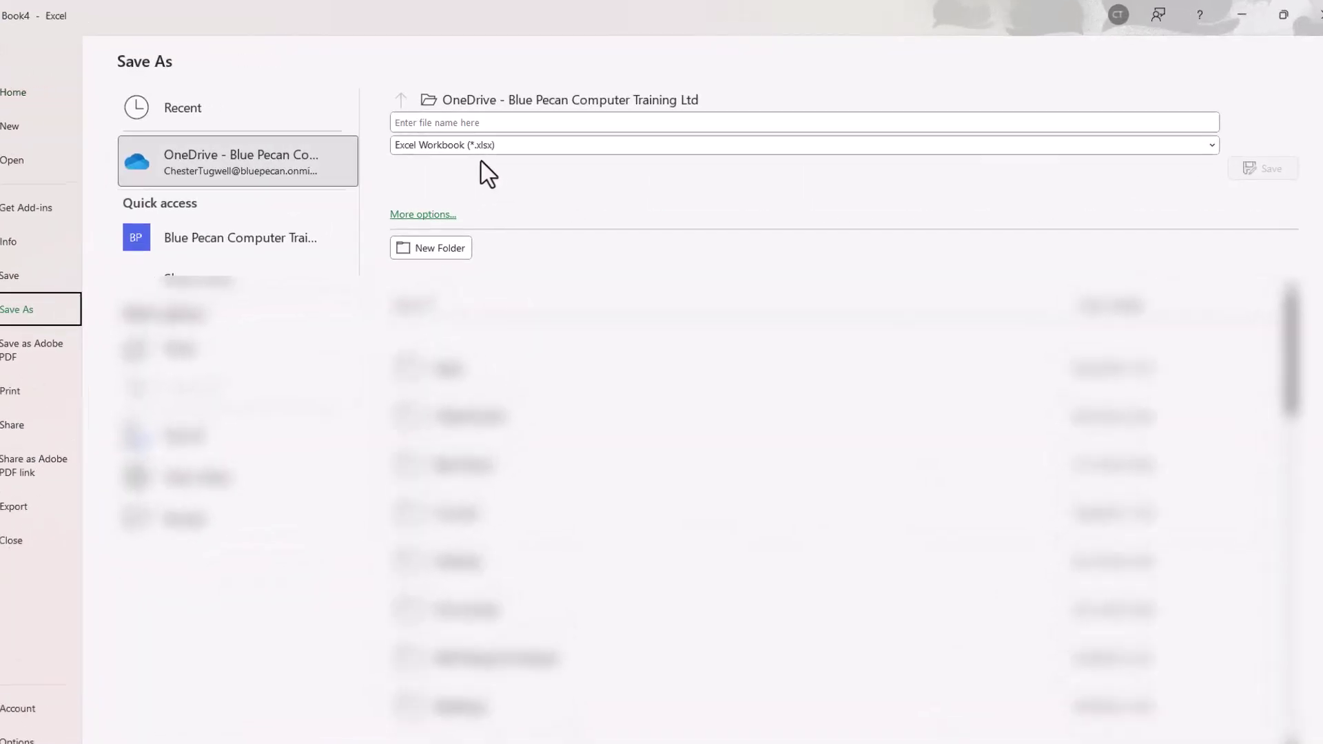
{"action": "left_click", "coordinate": [271, 157]}
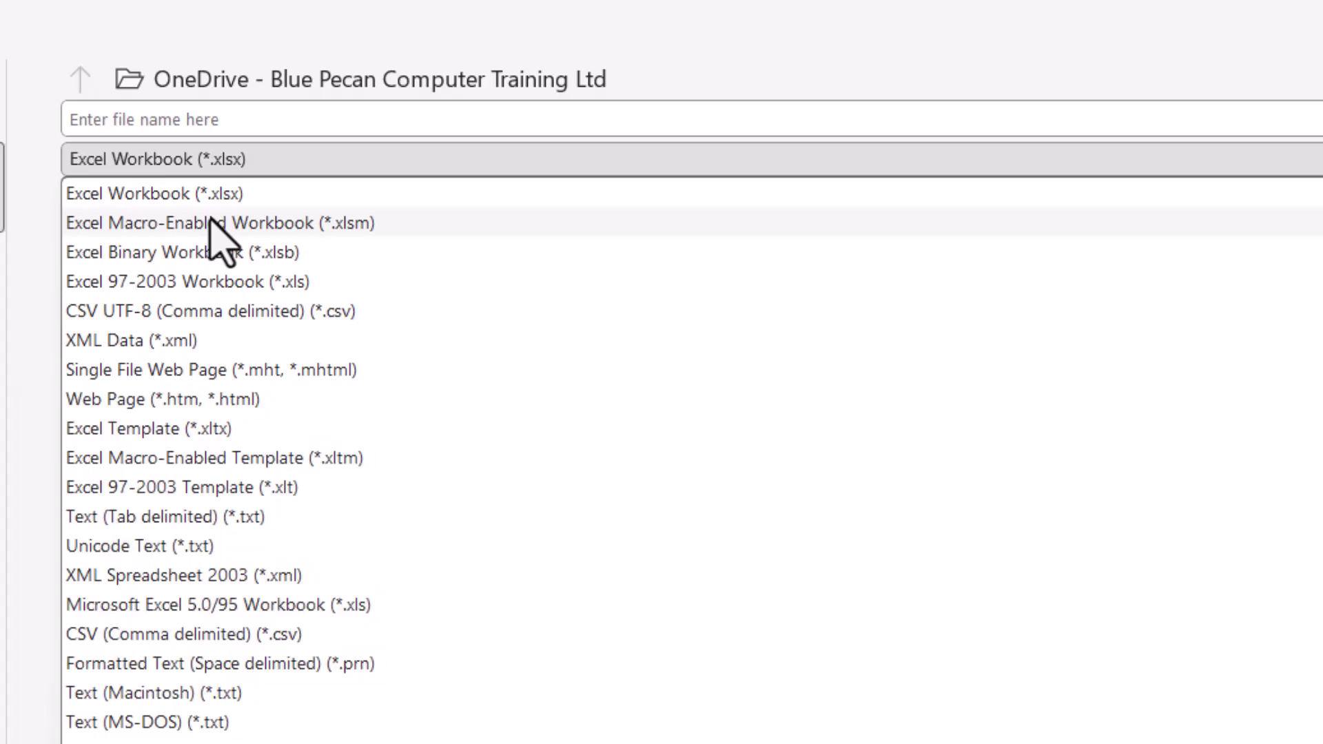
{"action": "left_click", "coordinate": [219, 227]}
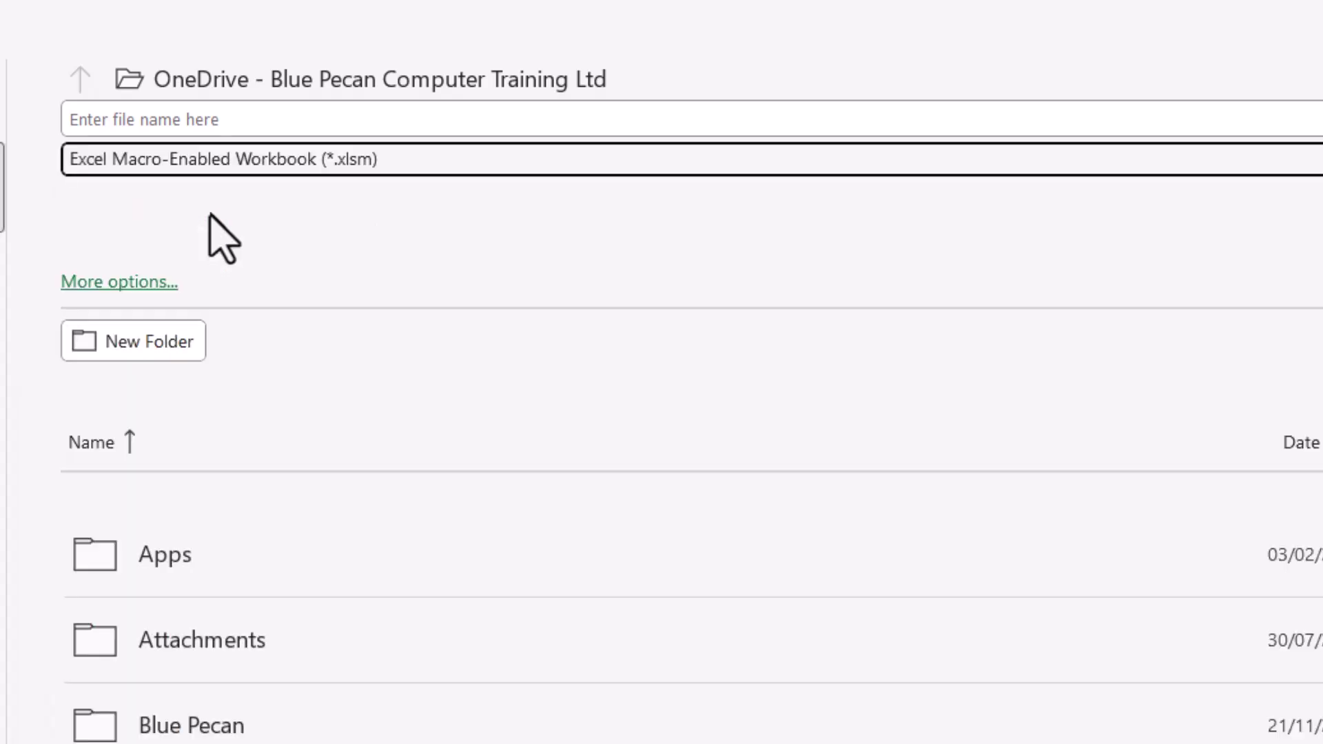